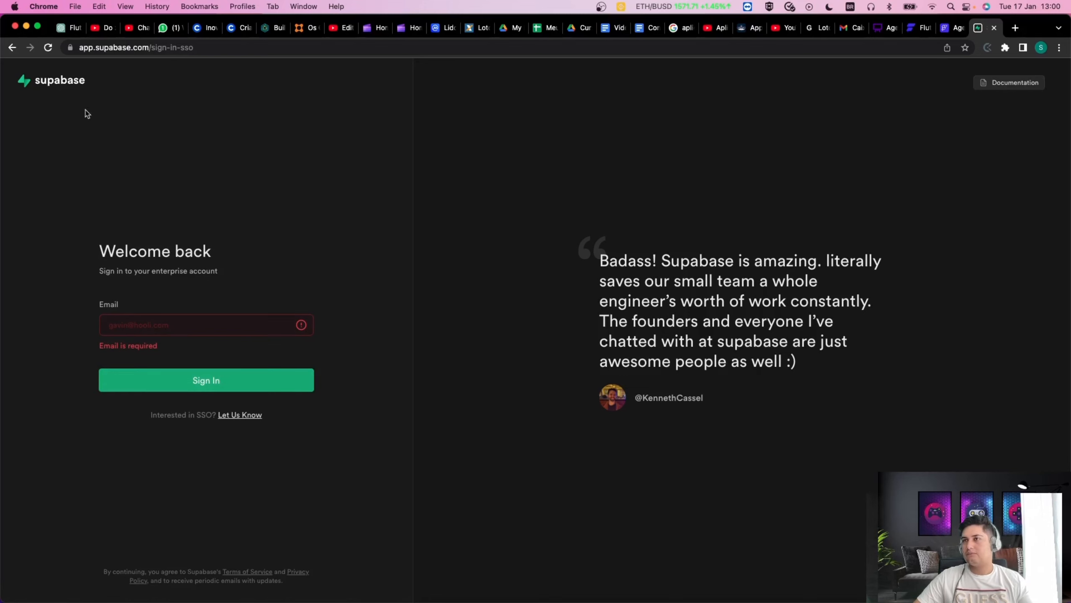
# Leave the SSO page and switch to the Sign Up form for a new account.
pyautogui.click(11, 47)
pyautogui.click(165, 354)
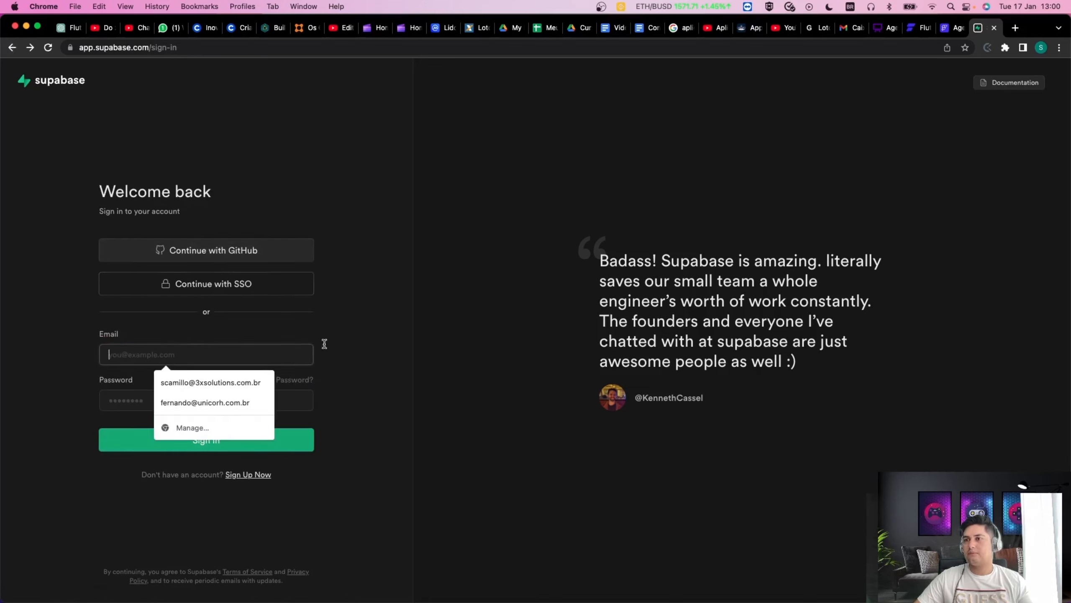
pyautogui.click(358, 342)
pyautogui.click(252, 483)
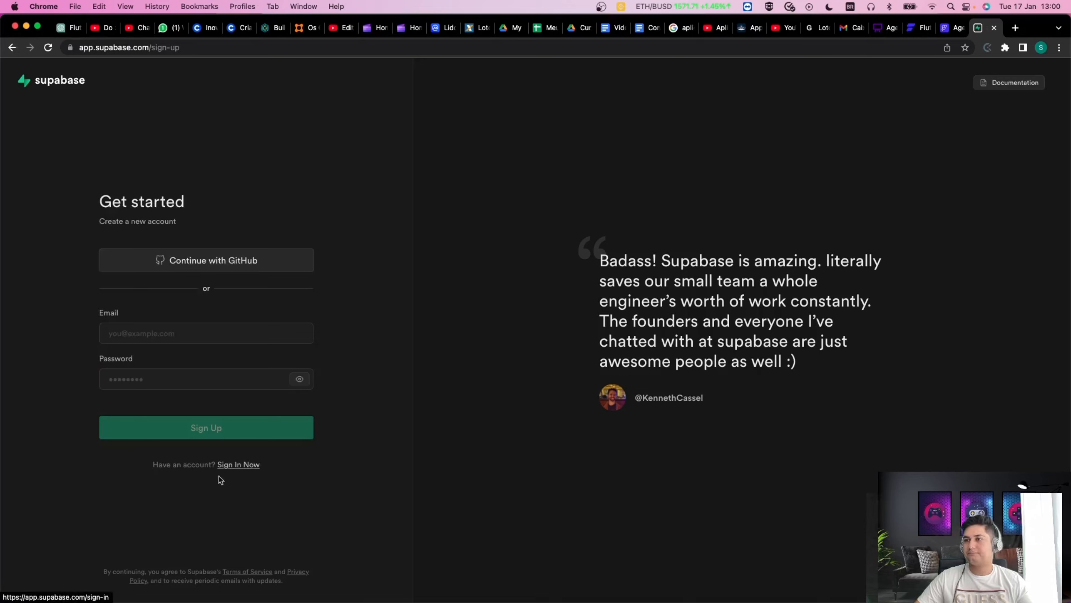
# Fill in the account e-mail from the saved suggestion and enter a strong password.
pyautogui.click(171, 332)
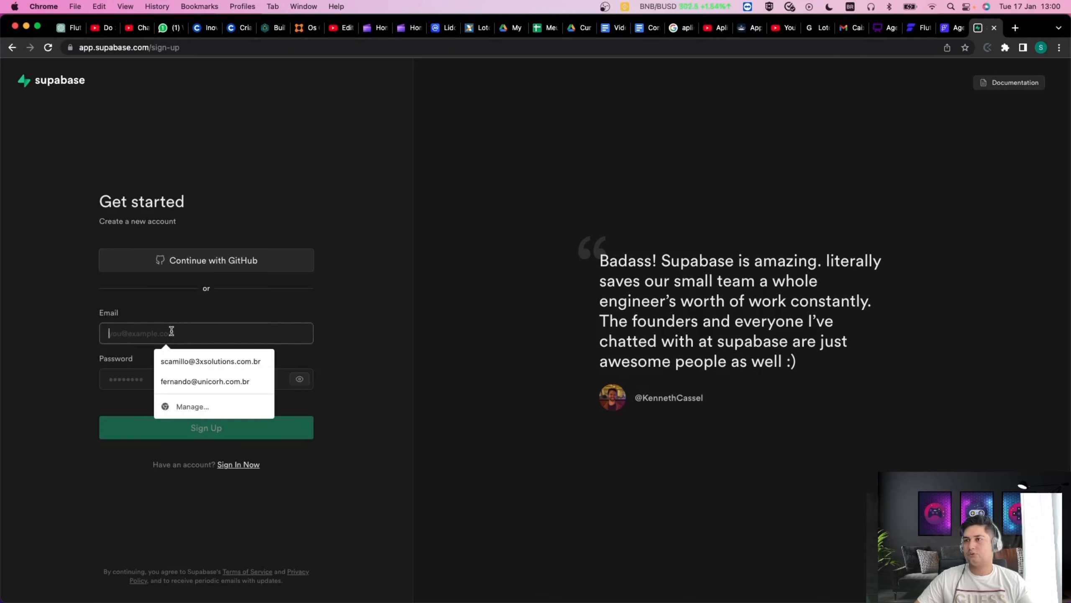
pyautogui.write('s')
pyautogui.press('BackSpace')
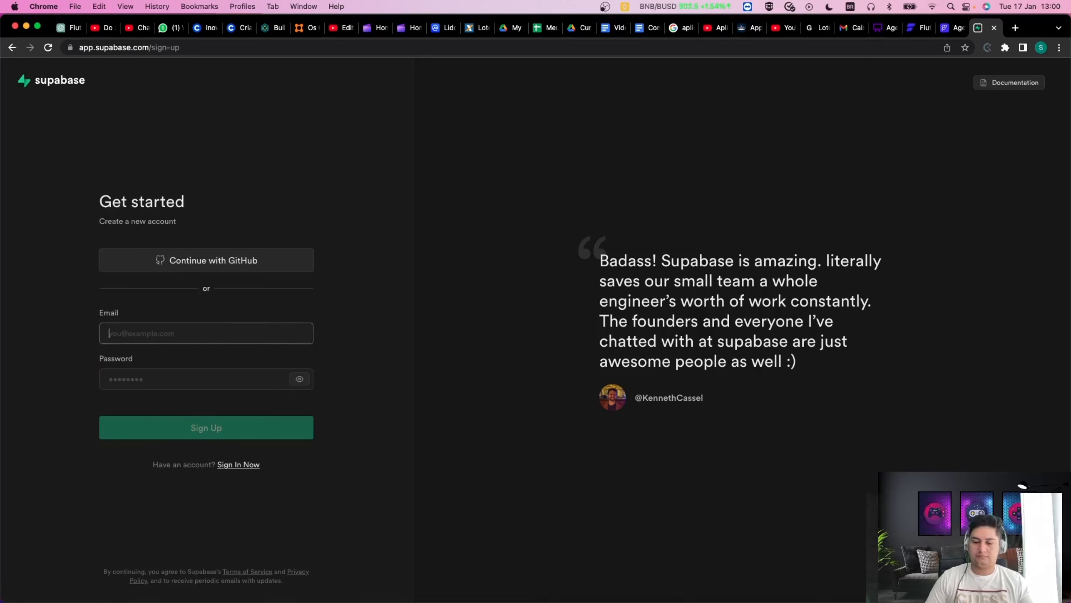
pyautogui.write('scami')
pyautogui.press('BackSpace')
pyautogui.press('BackSpace')
pyautogui.press('BackSpace')
pyautogui.press('BackSpace')
pyautogui.press('BackSpace')
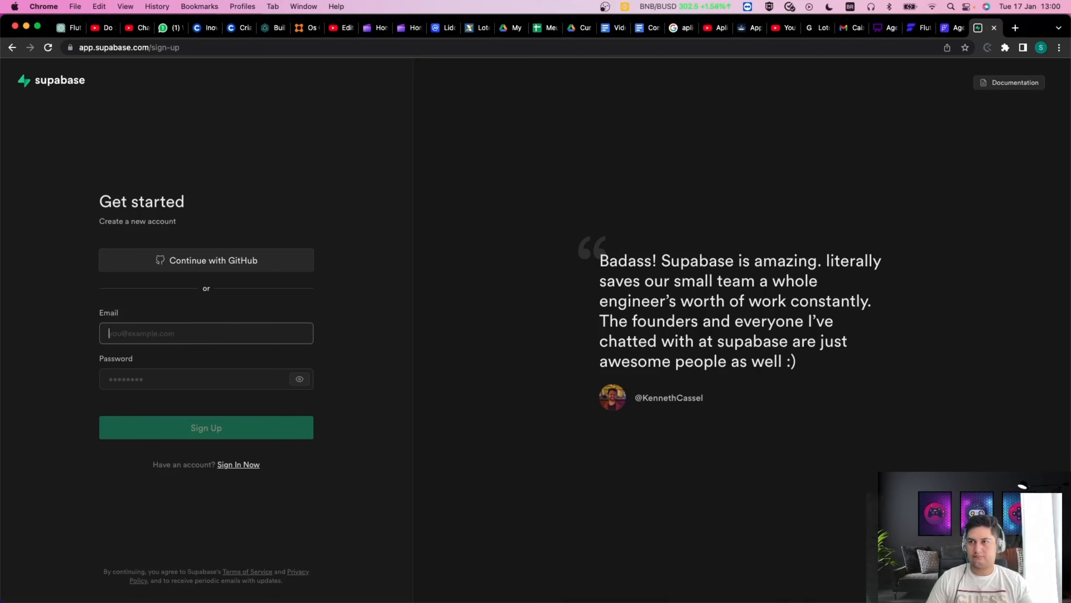
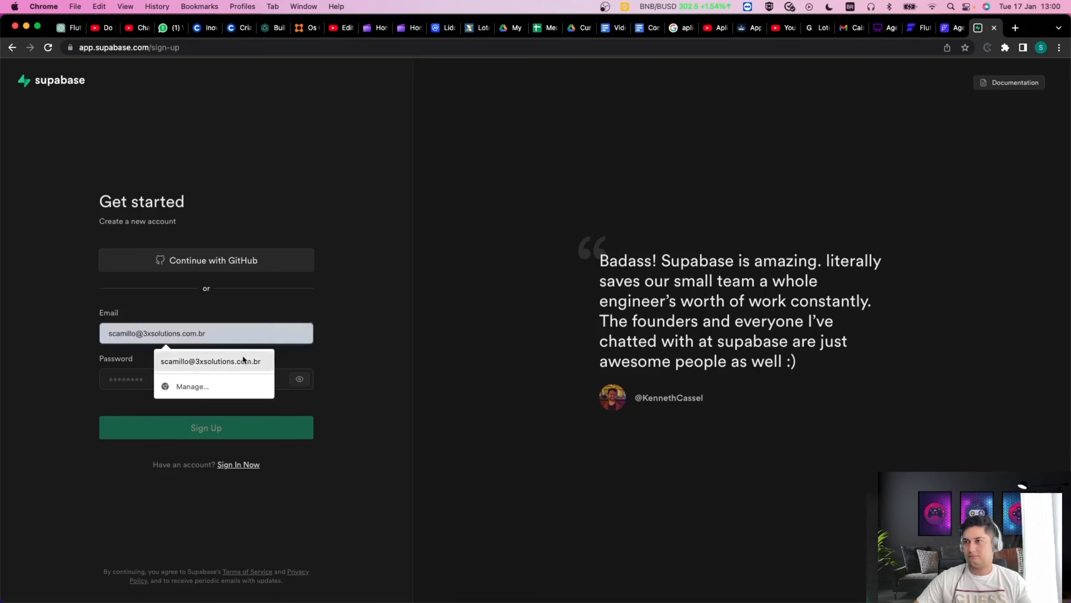
pyautogui.click(244, 361)
pyautogui.click(196, 377)
pyautogui.write('•••••••••••••••')
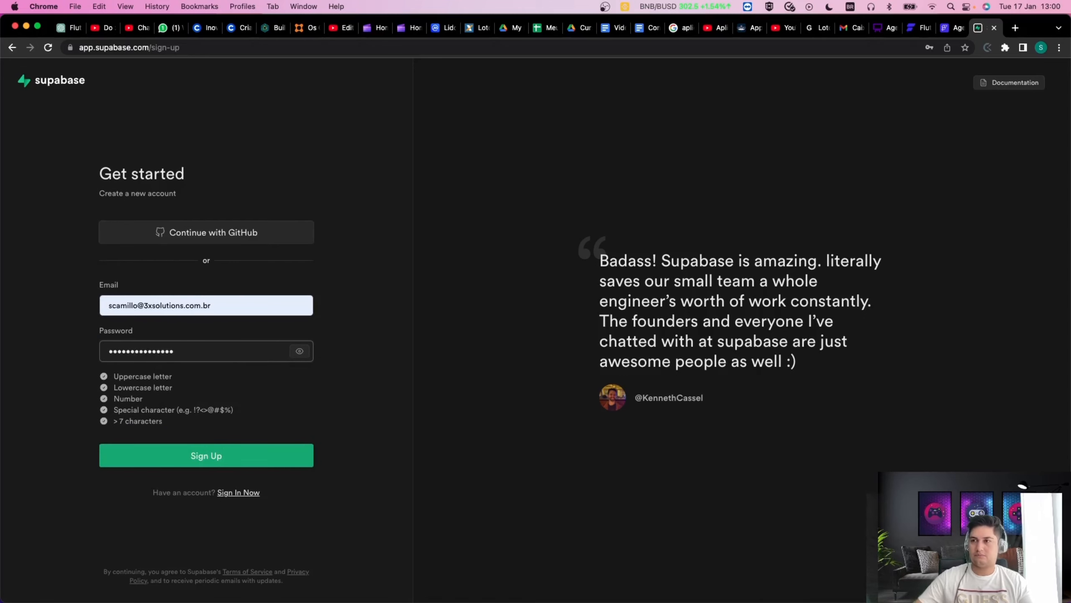
# Submit the sign-up and solve the ladybug hCaptcha across both image pages.
pyautogui.click(239, 459)
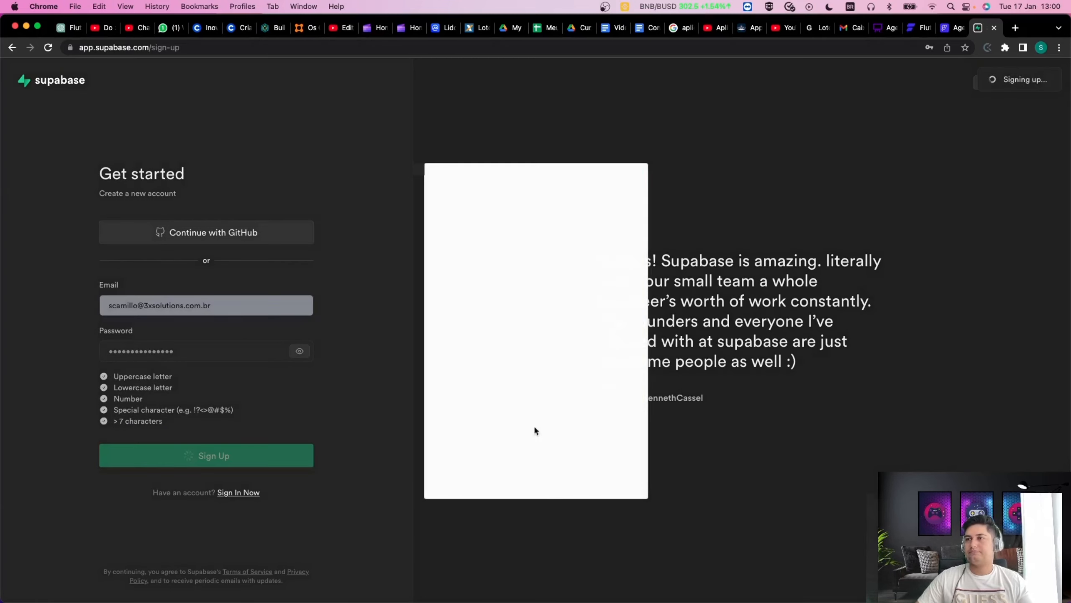
pyautogui.click(589, 273)
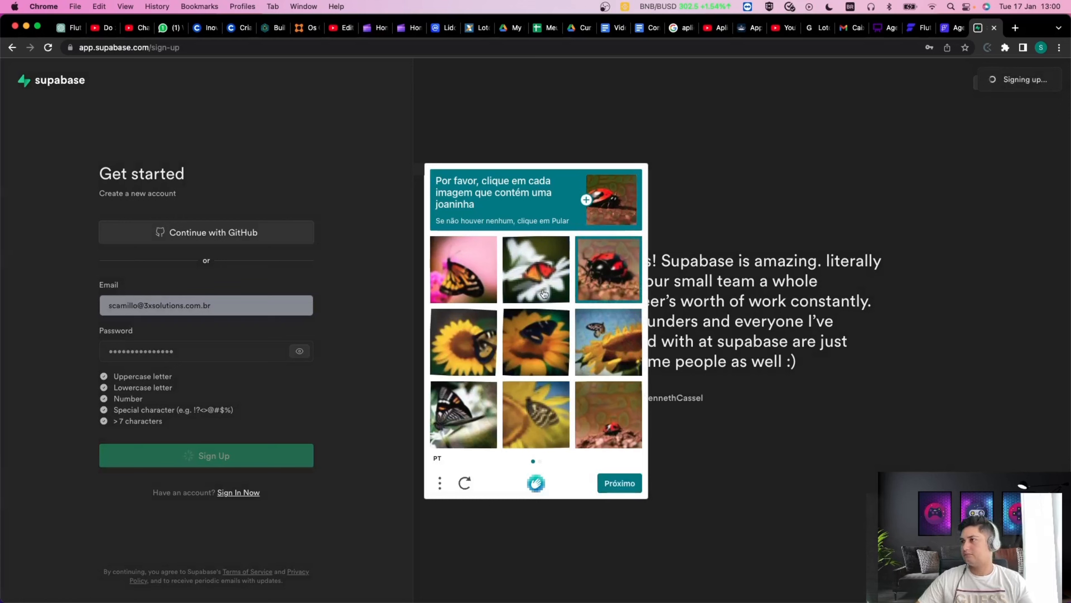
pyautogui.click(596, 434)
pyautogui.click(615, 486)
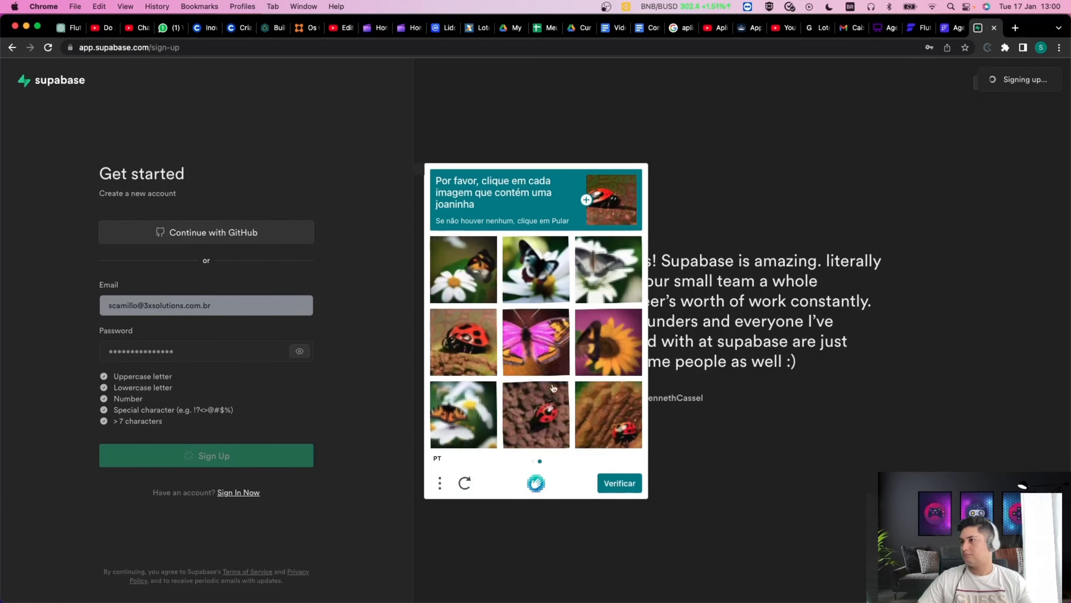
pyautogui.click(439, 354)
pyautogui.click(548, 416)
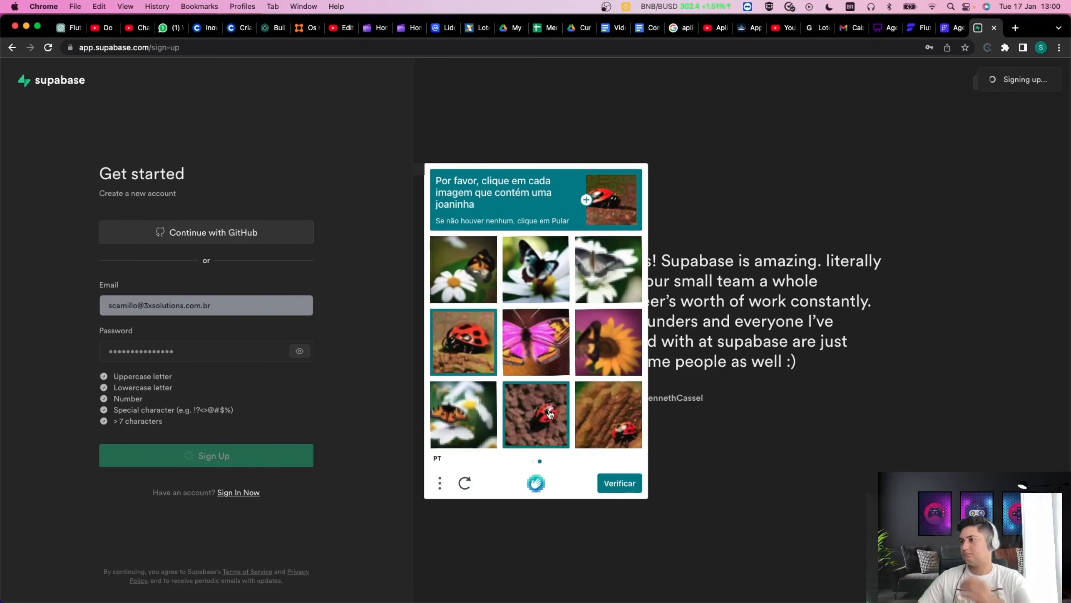
pyautogui.click(611, 422)
pyautogui.click(627, 482)
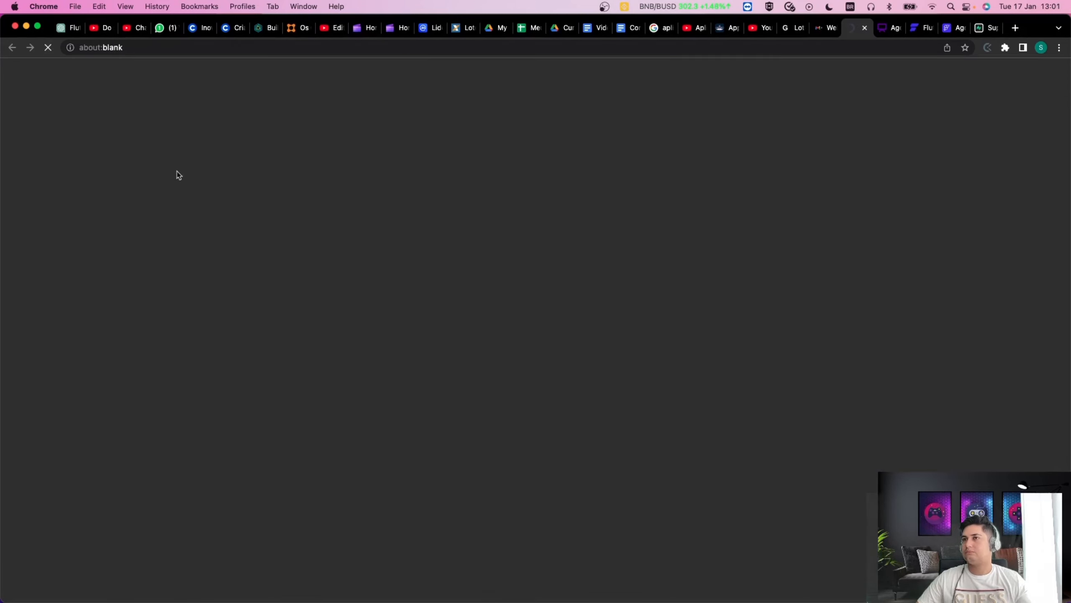
# Follow the confirmation link in the Supabase e-mail in Gmail to reach Welcome back.
pyautogui.click(825, 28)
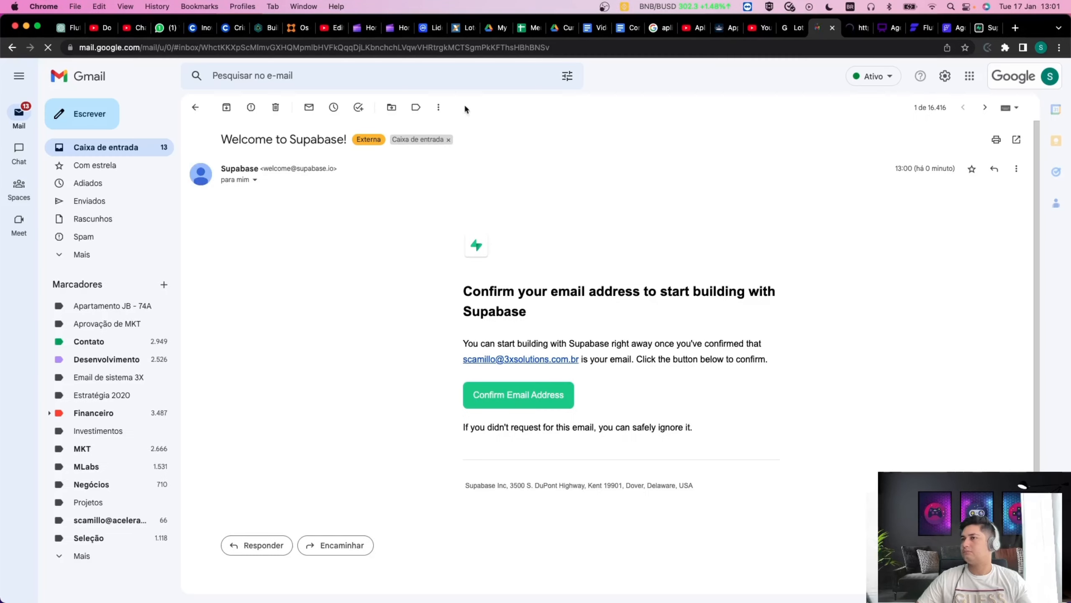
pyautogui.click(144, 148)
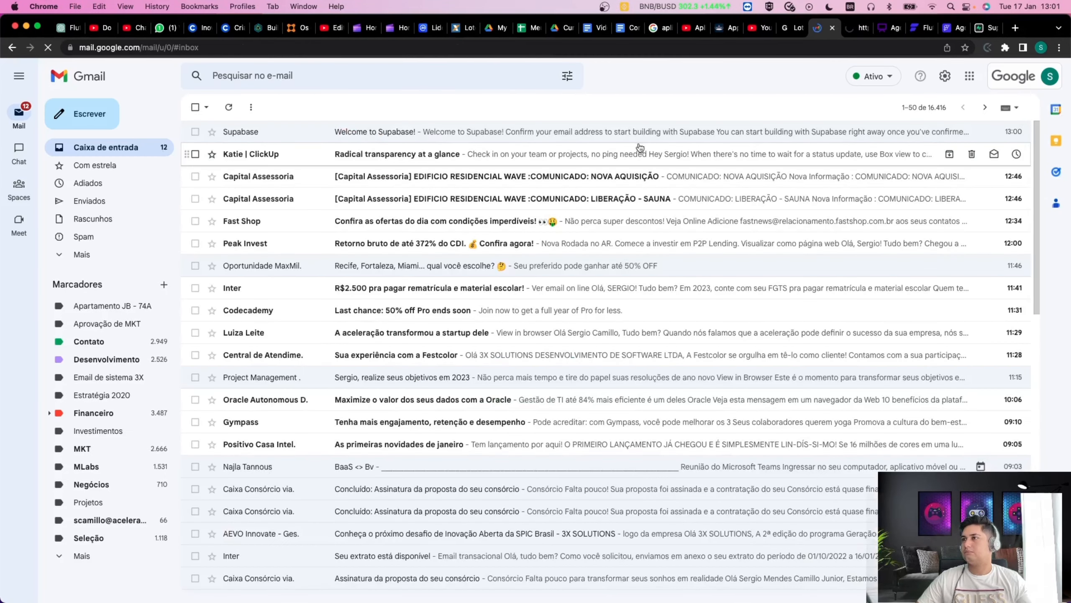
pyautogui.click(854, 29)
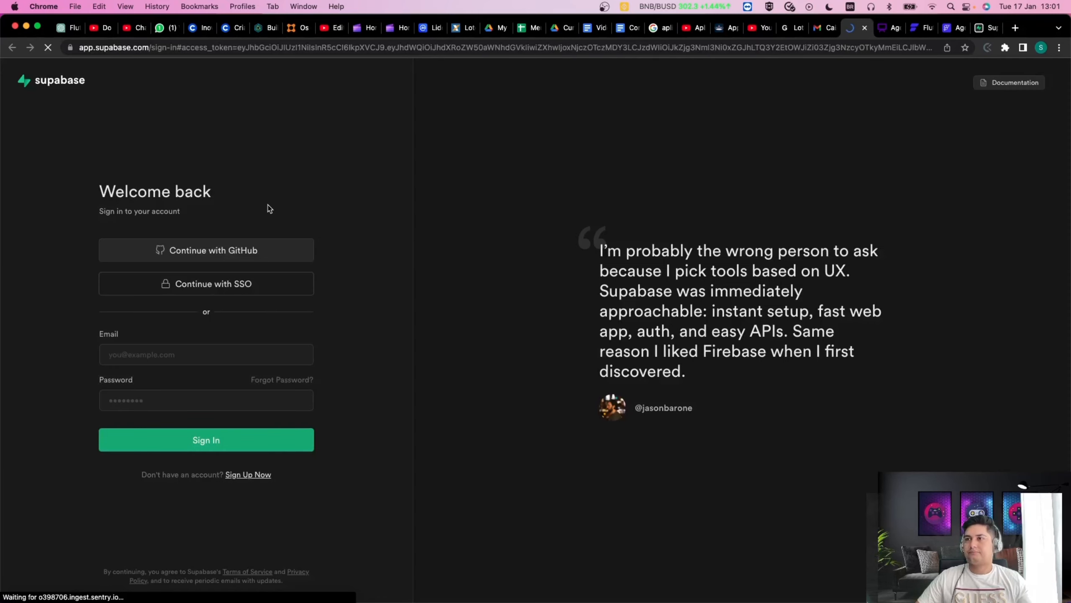
# Sign in and start a New Project from the empty organization's Projects page.
pyautogui.click(174, 354)
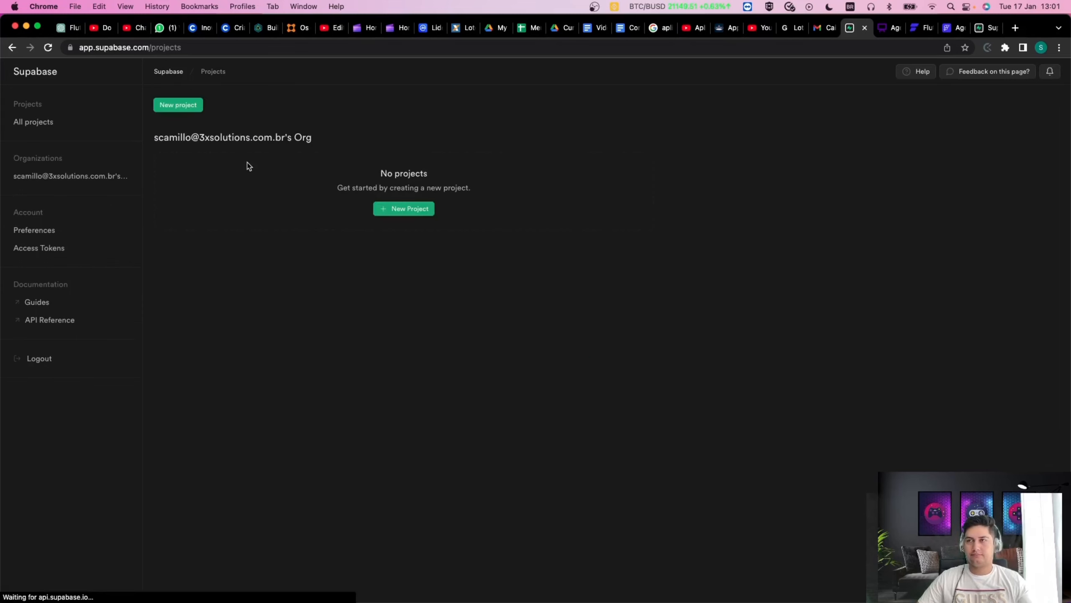
pyautogui.click(418, 210)
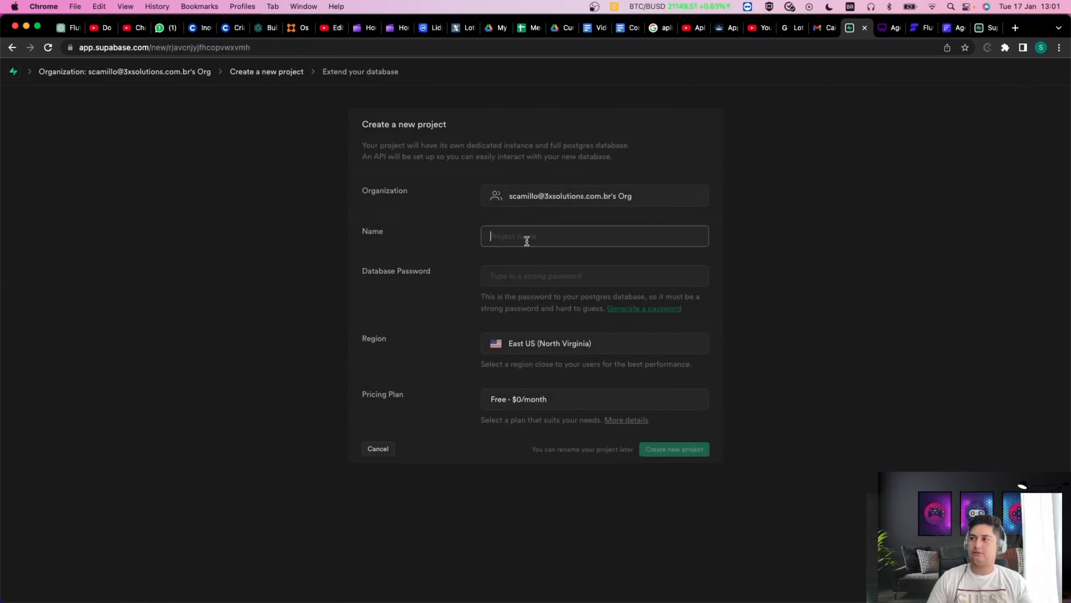
# Name the project Agendator, then generate and copy a strong database password.
pyautogui.write('Agendator')
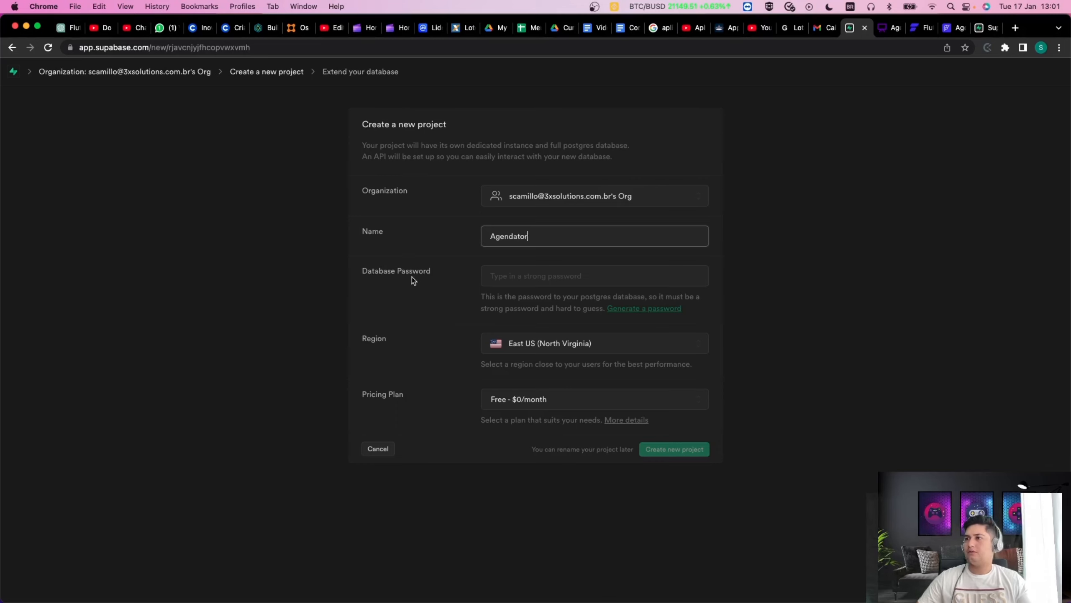
pyautogui.click(531, 278)
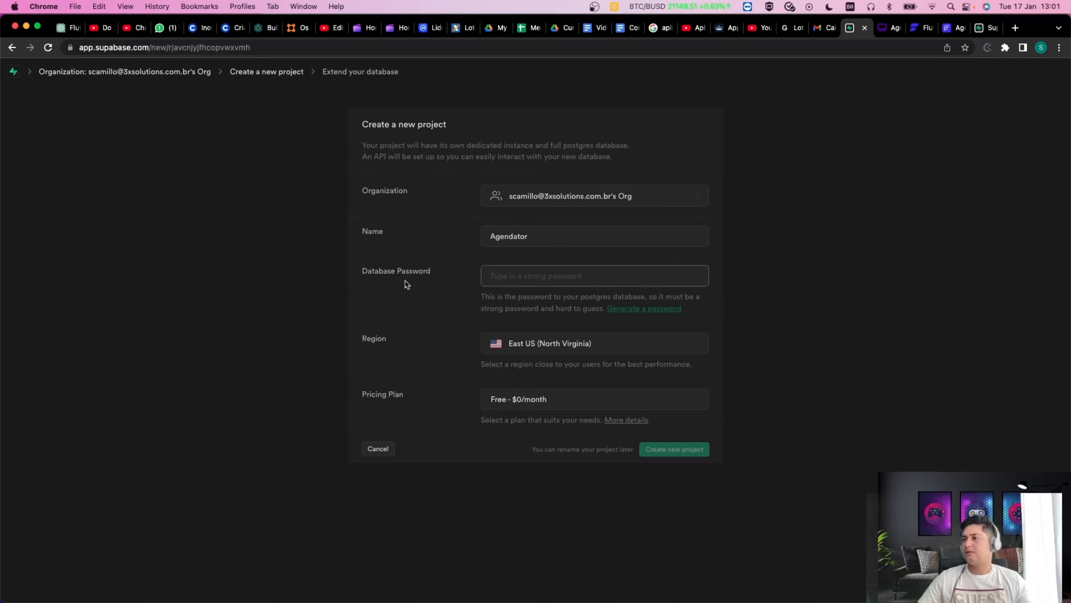
pyautogui.click(654, 308)
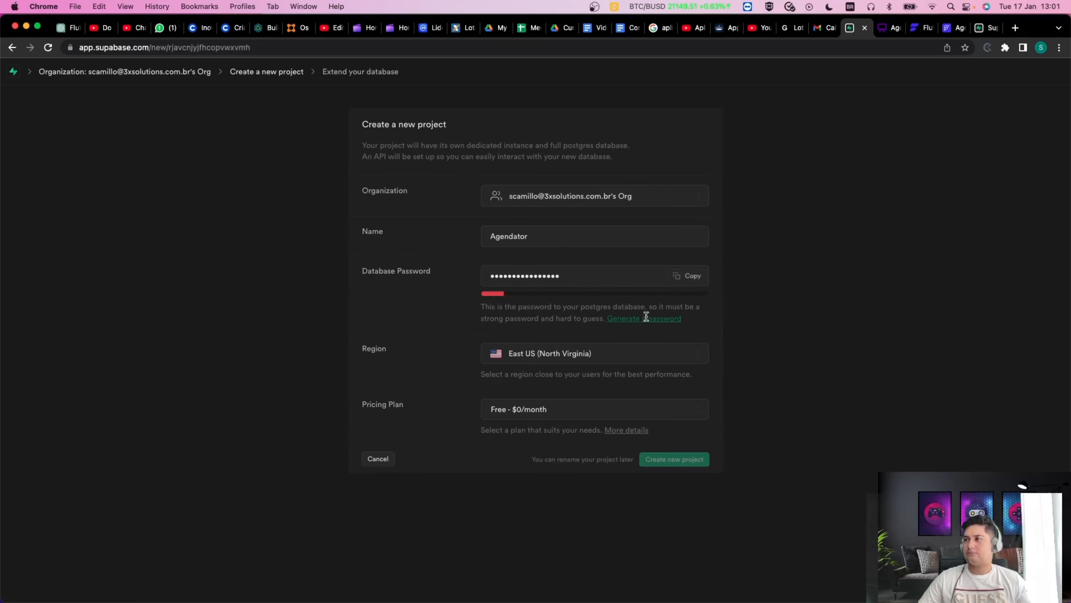
pyautogui.moveTo(620, 275); pyautogui.dragTo(421, 277)
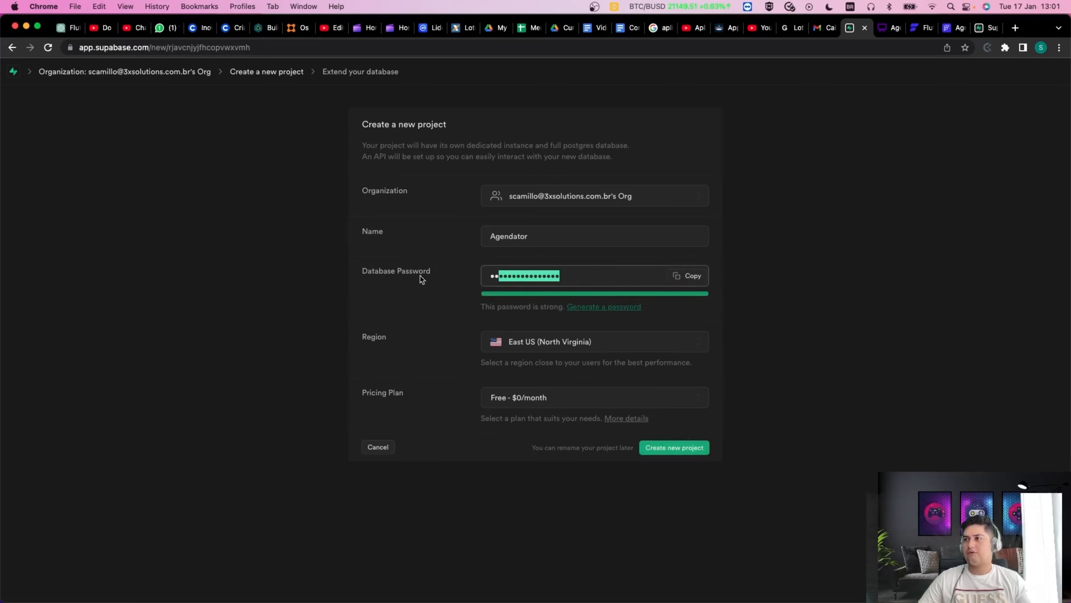
pyautogui.click(704, 275)
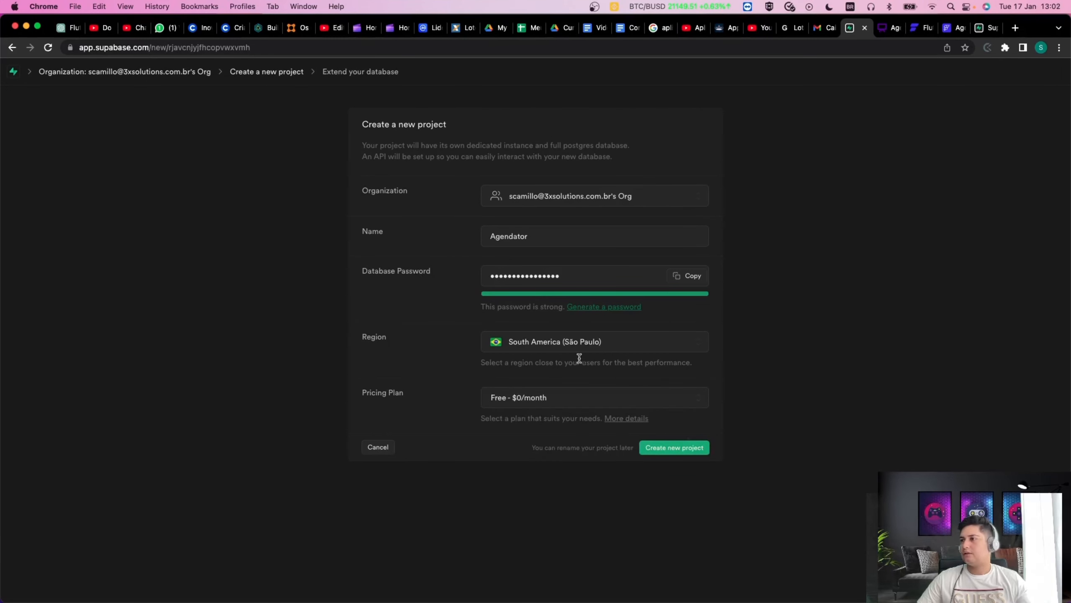
# Choose South America (São Paulo) region, keep the Free plan, and create the project.
pyautogui.click(582, 350)
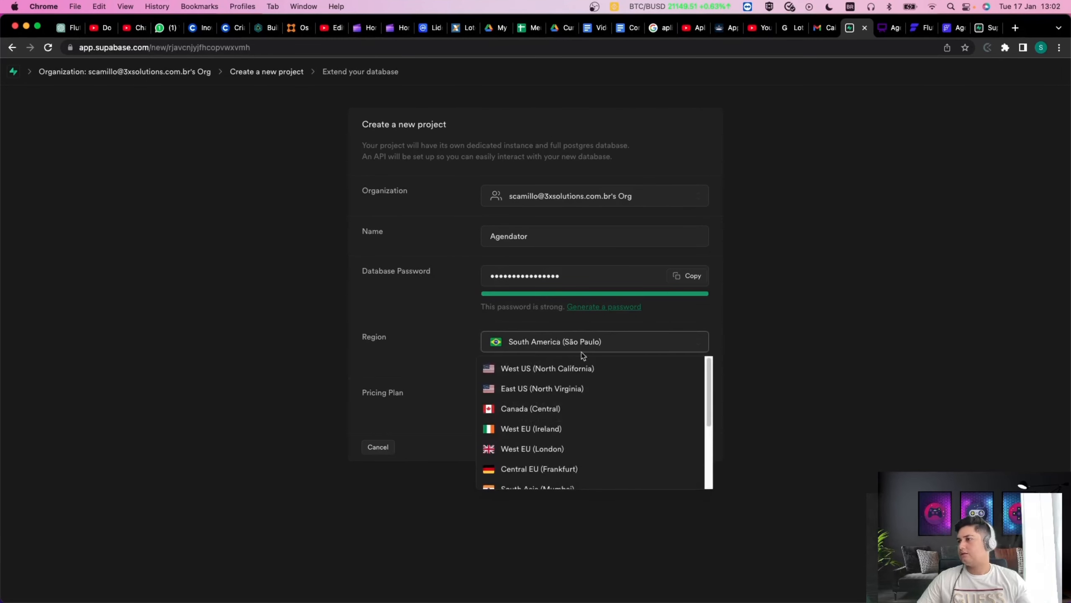
pyautogui.click(423, 351)
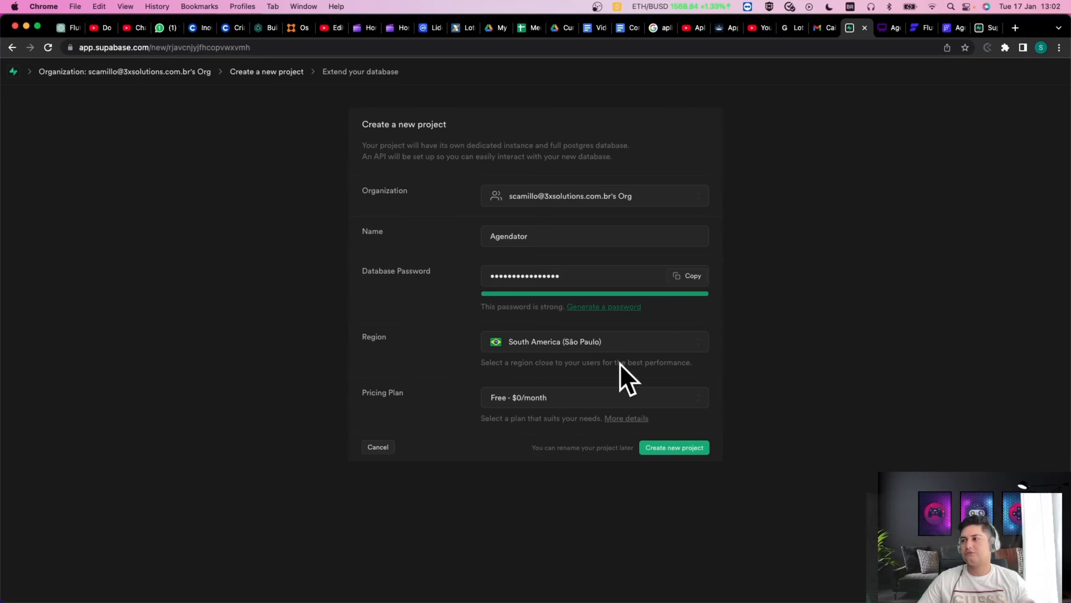
pyautogui.doubleClick(652, 362)
pyautogui.tripleClick(652, 362)
pyautogui.click(820, 356)
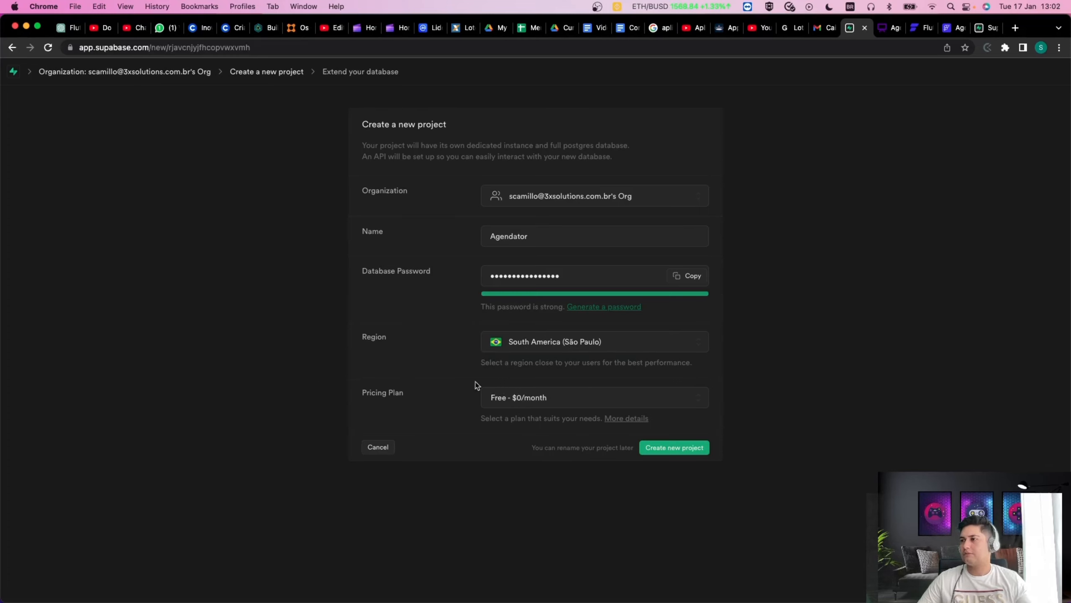
pyautogui.click(526, 406)
pyautogui.click(532, 428)
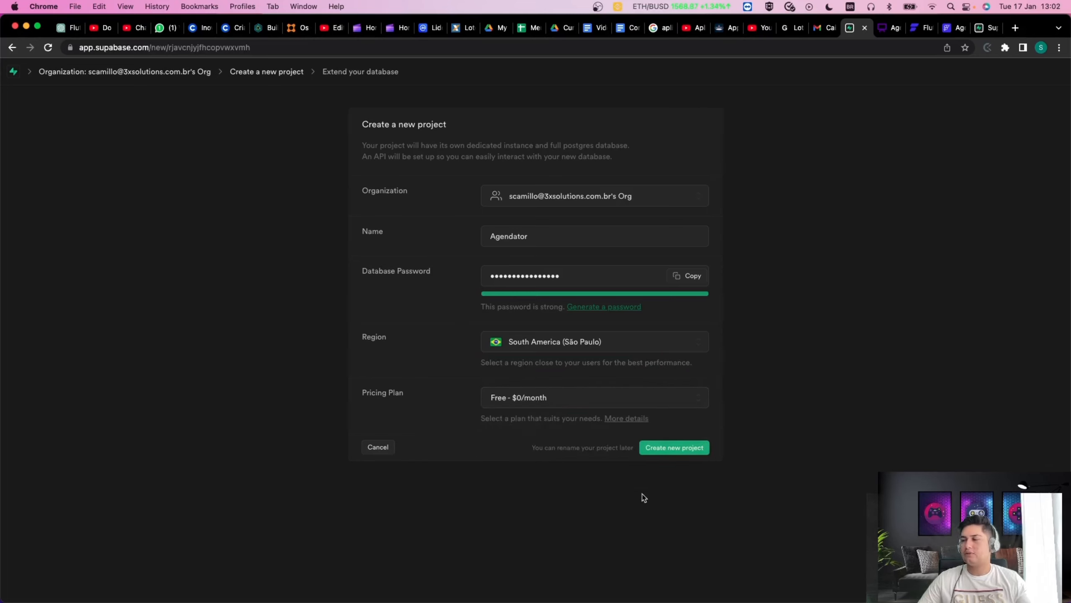
pyautogui.click(665, 446)
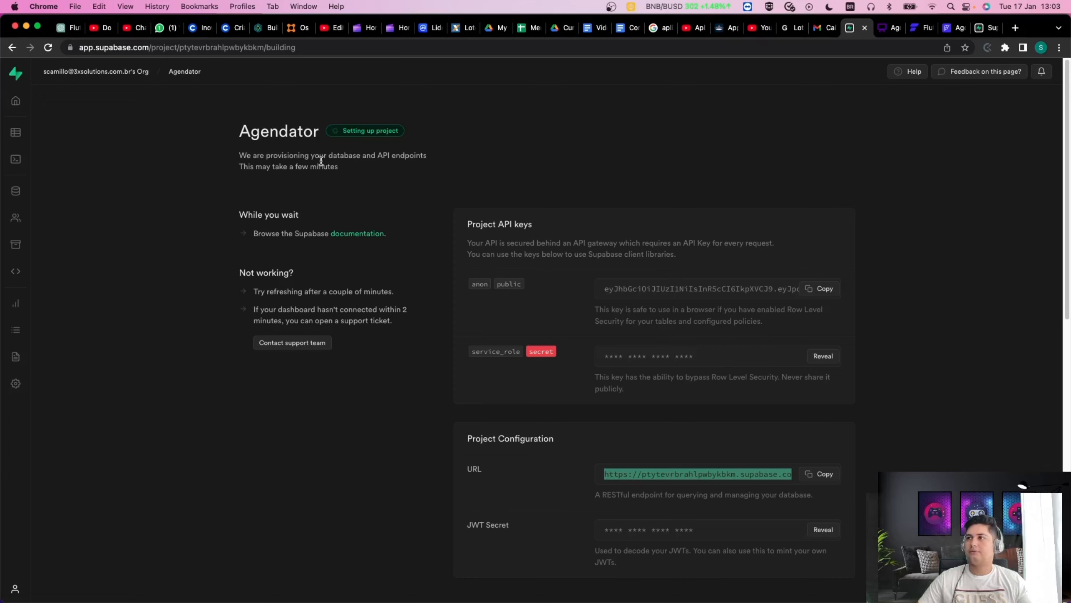
# Open the Table Editor from the Agendator project's left sidebar.
pyautogui.click(16, 102)
pyautogui.click(17, 134)
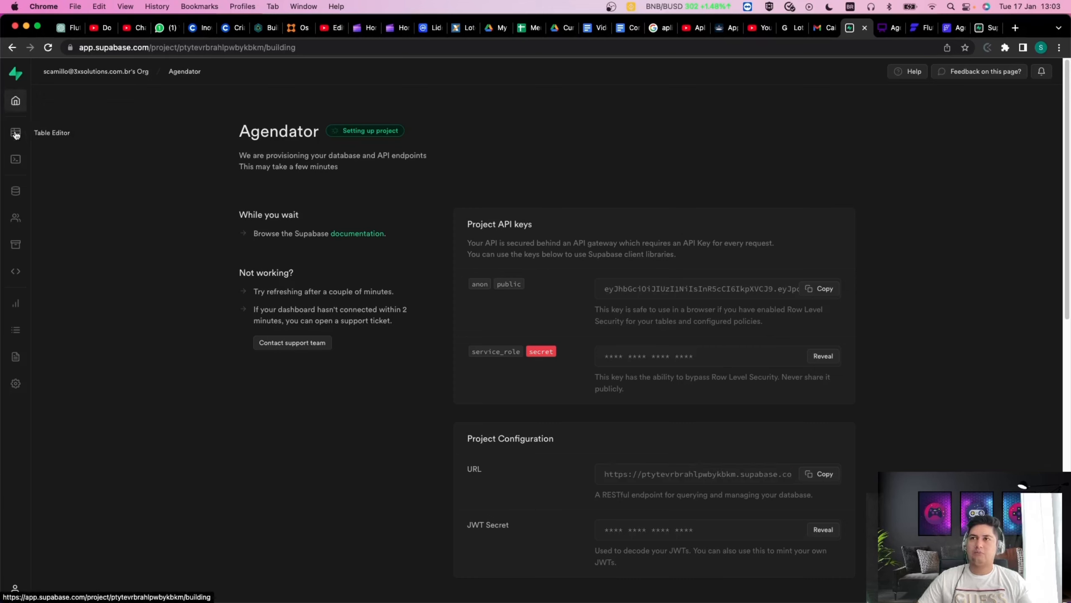
pyautogui.click(17, 133)
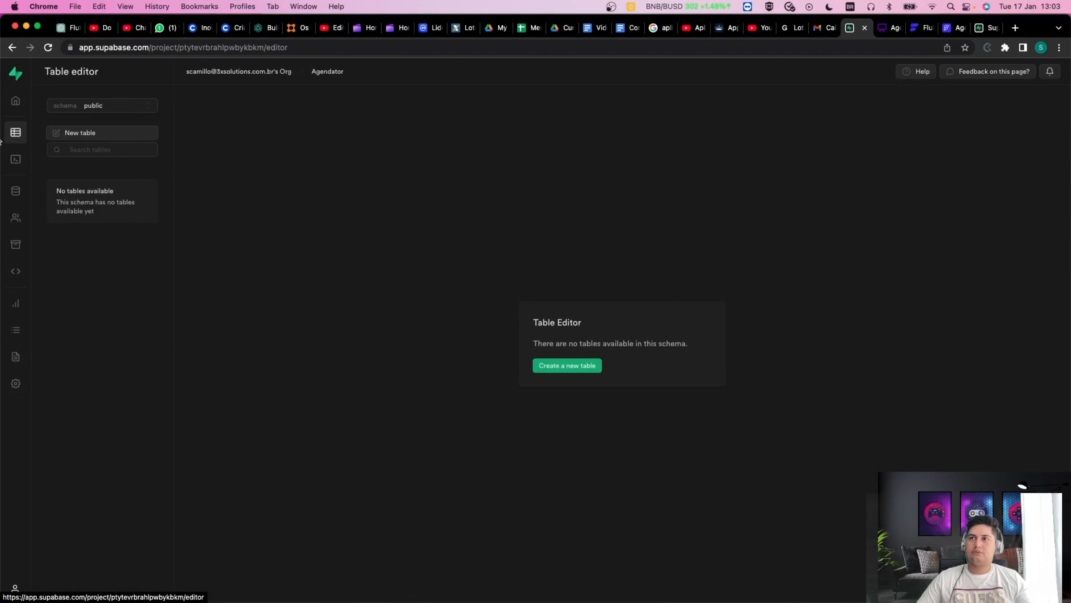
# Keep the public schema selected and start a new table there, to be named Customer.
pyautogui.click(101, 106)
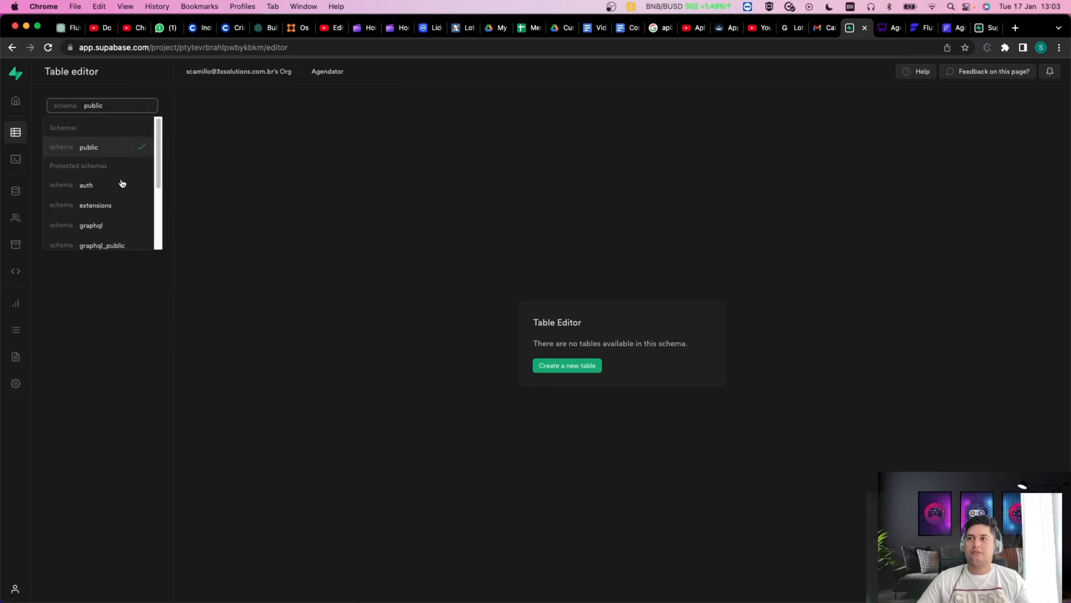
pyautogui.scroll(-5, 146, 192)
pyautogui.scroll(5, 145, 195)
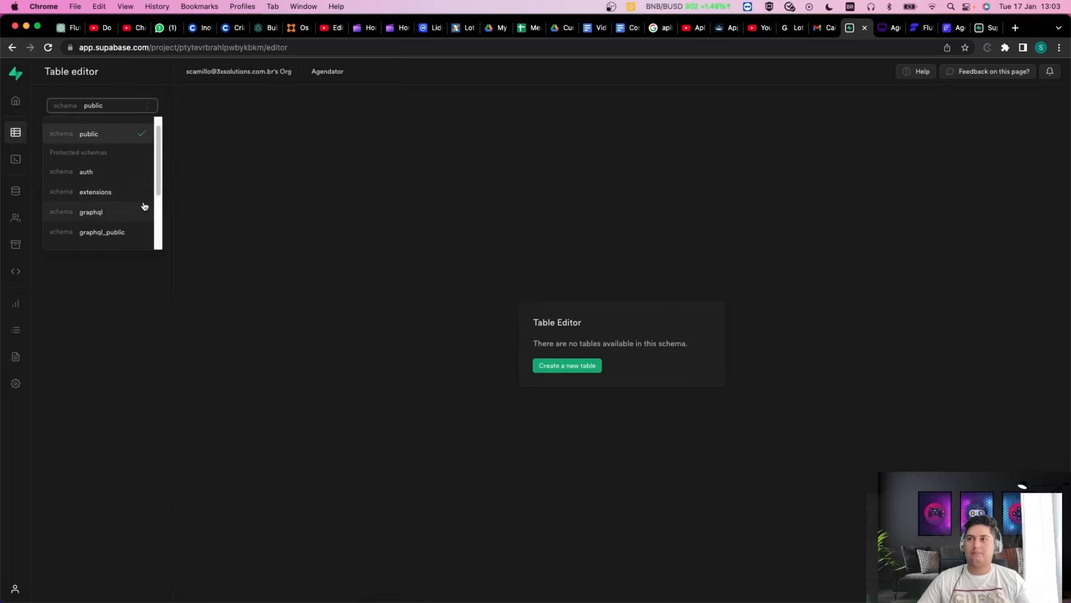
pyautogui.scroll(-3, 139, 205)
pyautogui.click(237, 186)
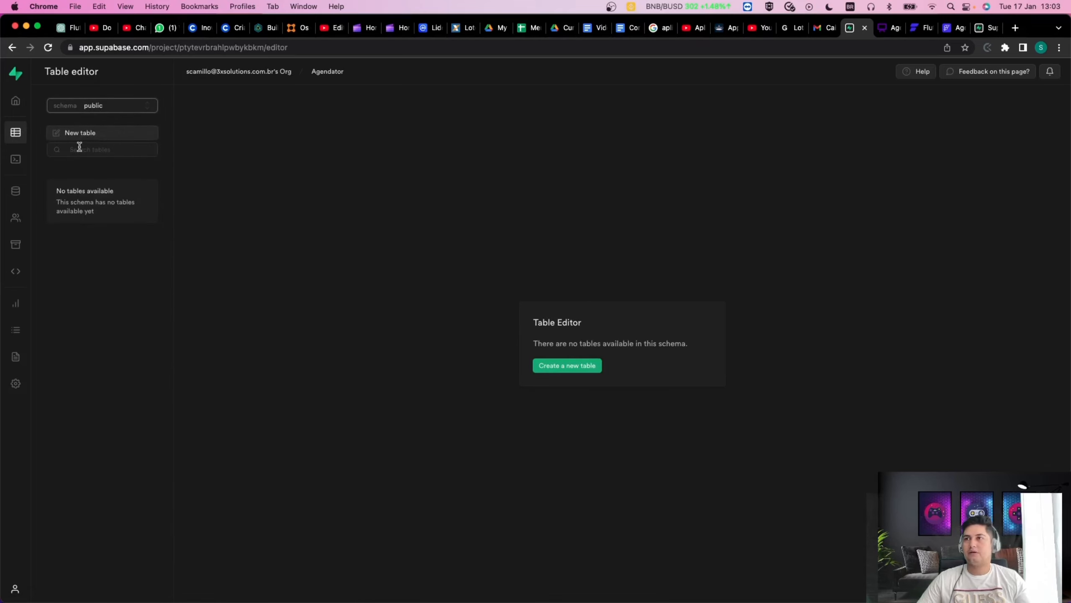
pyautogui.click(86, 133)
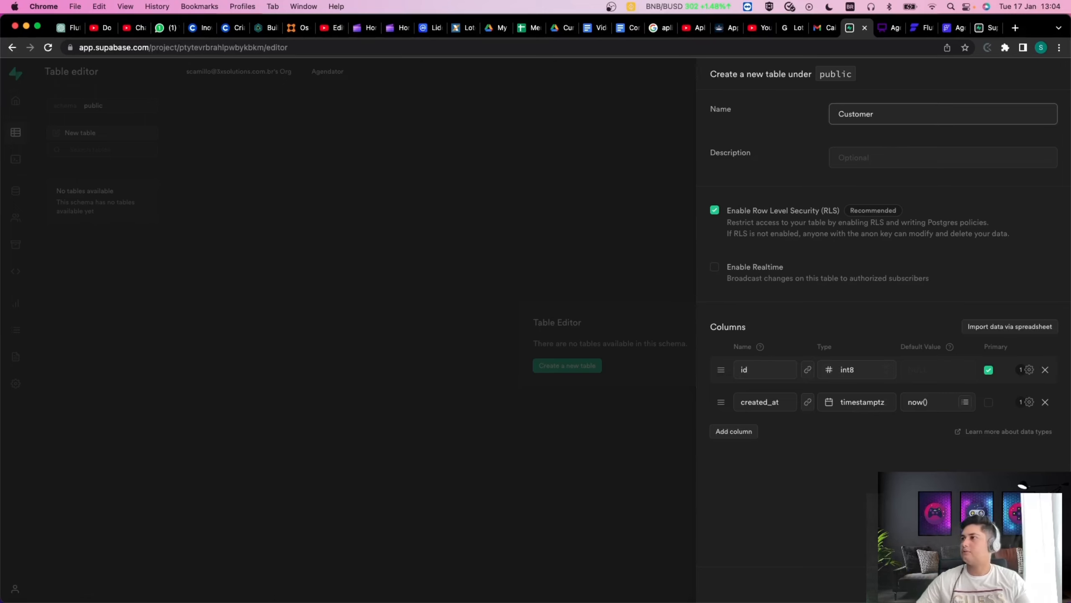
pyautogui.click(898, 154)
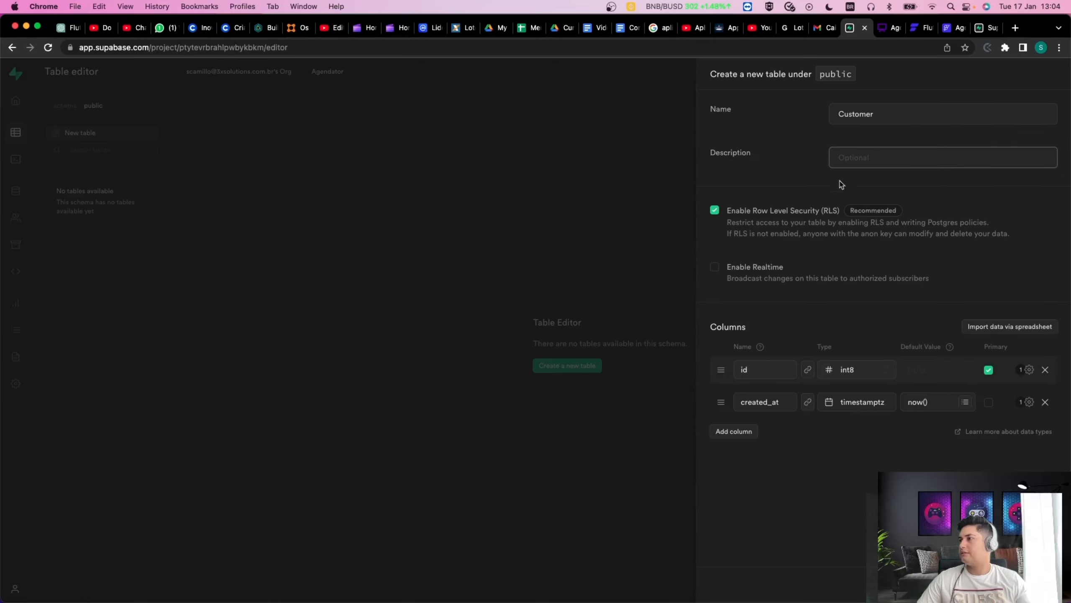
pyautogui.doubleClick(741, 153)
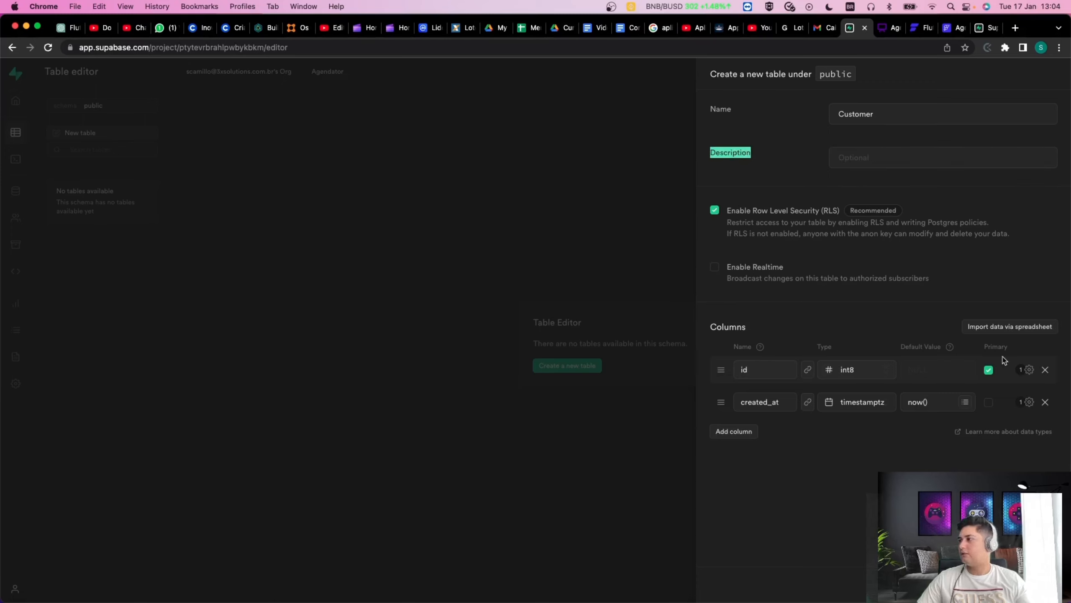
pyautogui.click(756, 370)
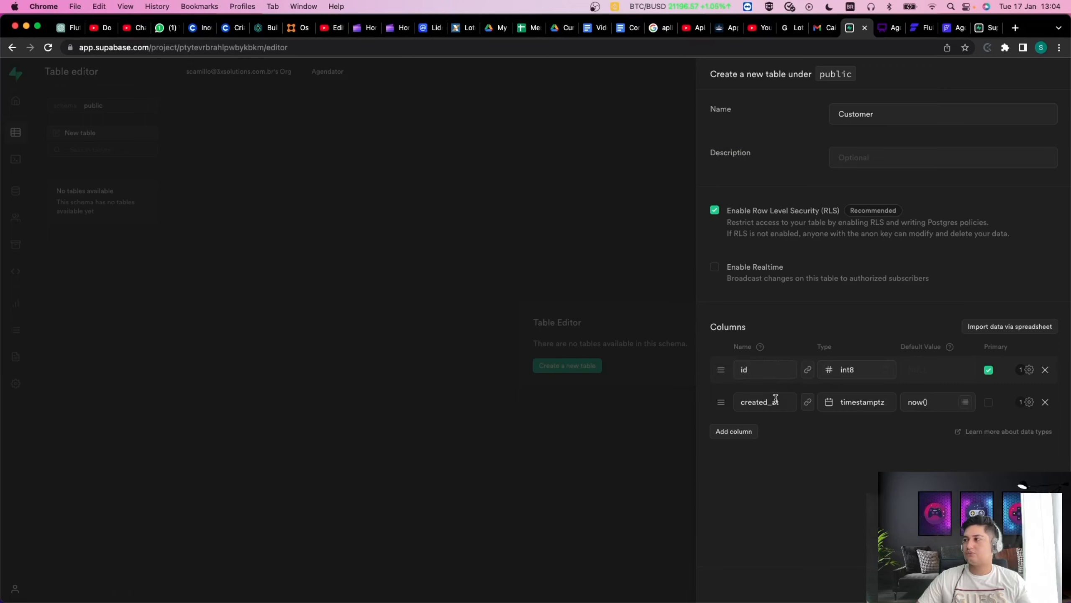
pyautogui.doubleClick(753, 370)
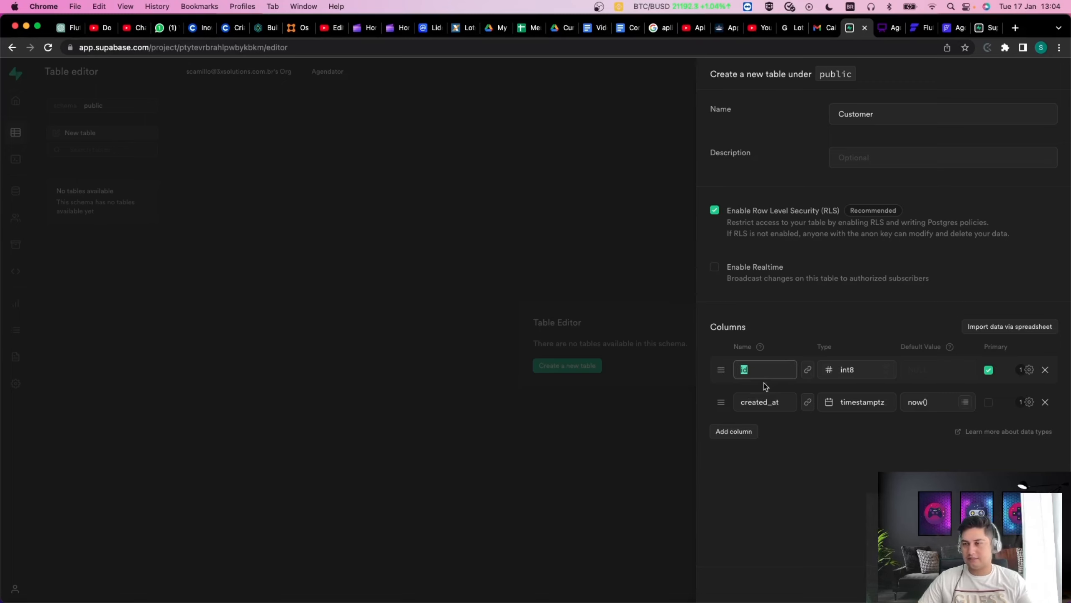
pyautogui.click(760, 369)
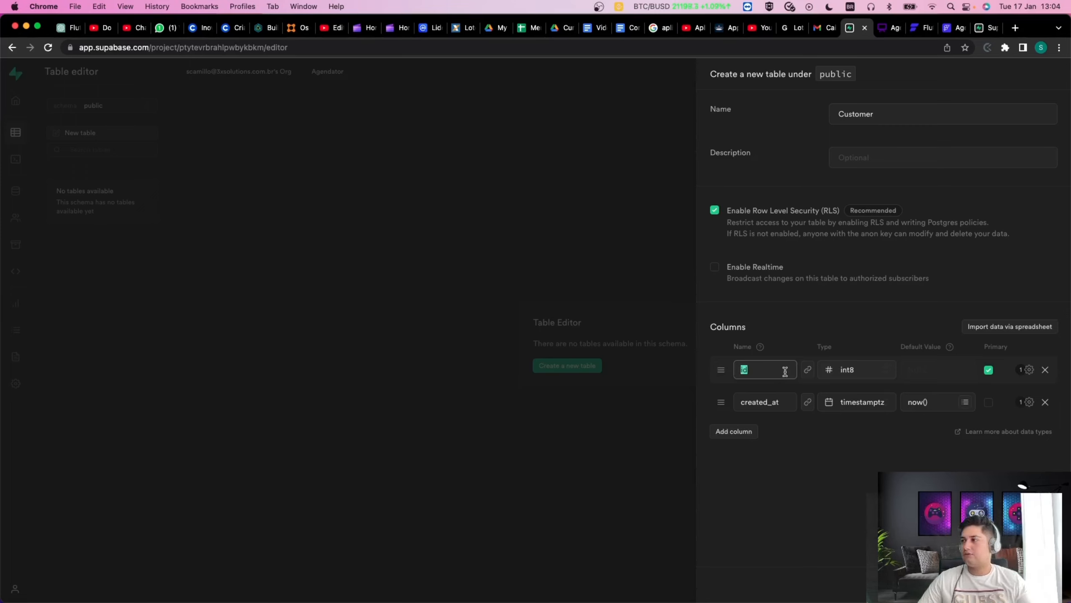
pyautogui.doubleClick(756, 404)
pyautogui.click(803, 446)
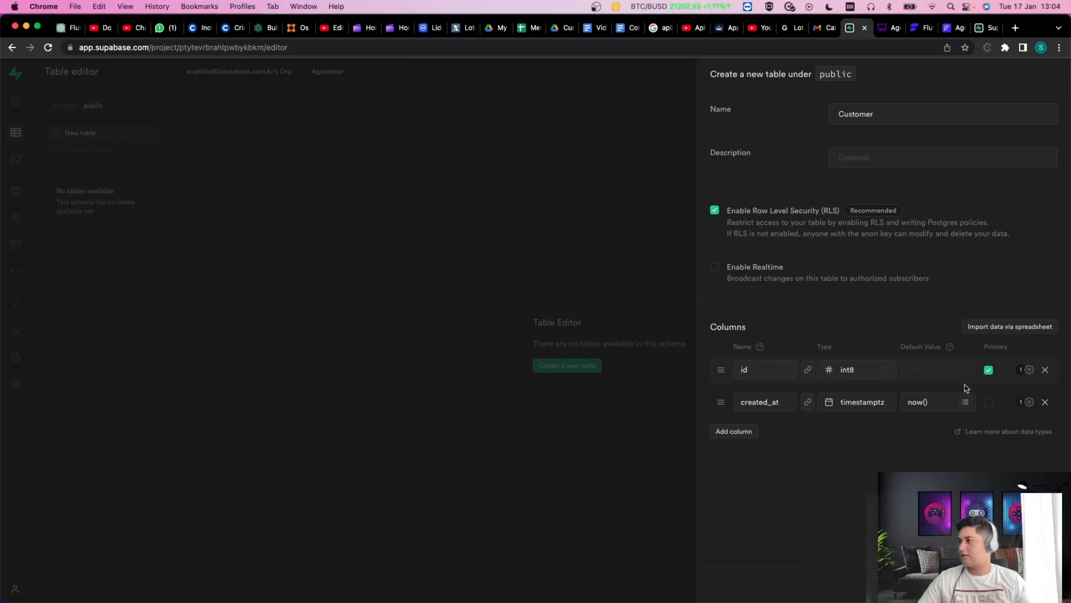
pyautogui.doubleClick(992, 347)
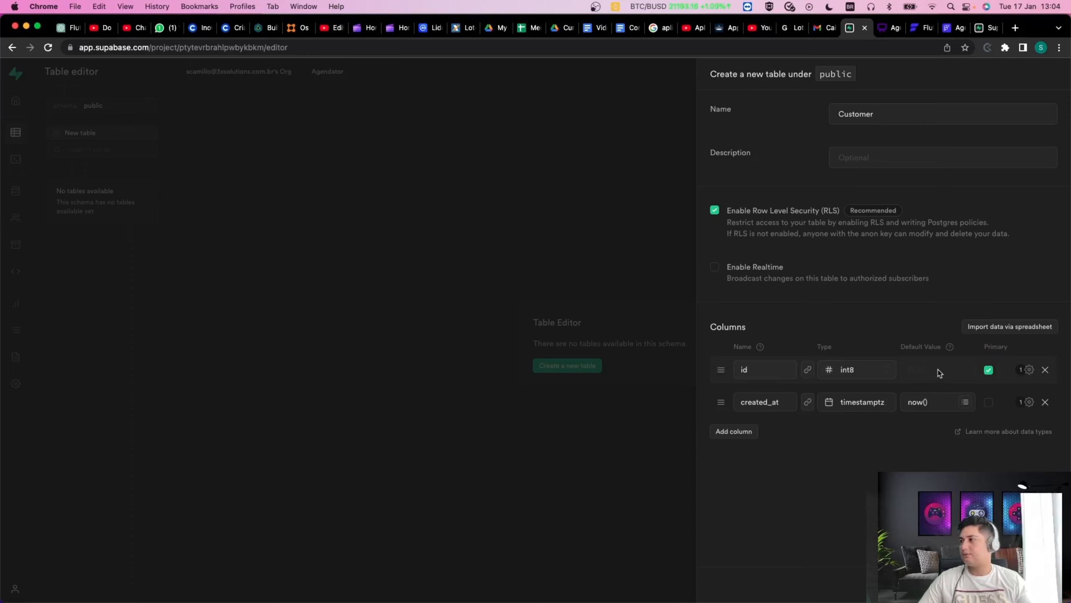
pyautogui.click(1029, 370)
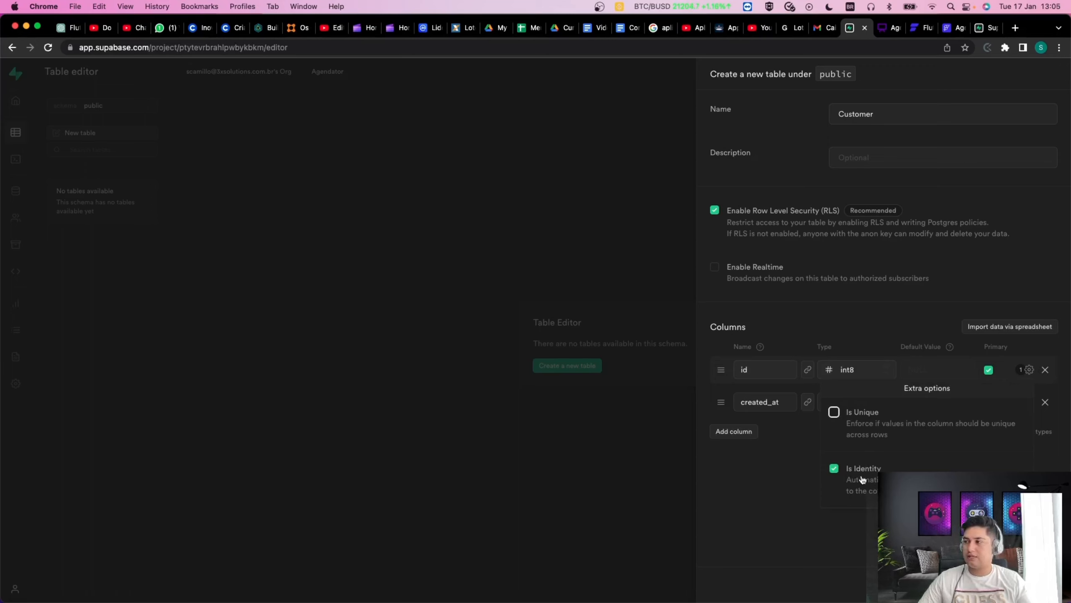
pyautogui.click(793, 475)
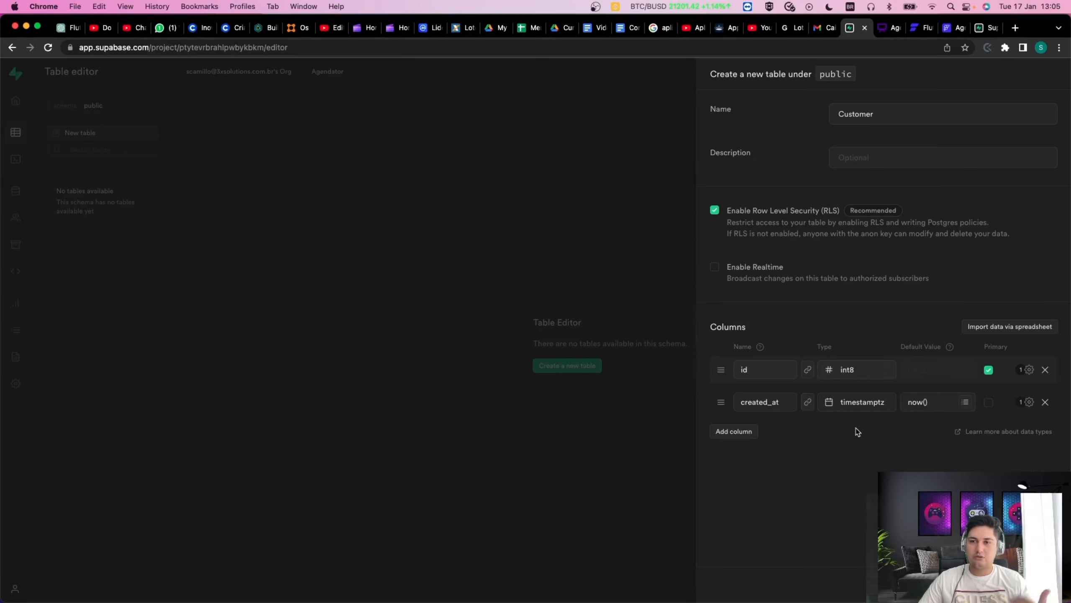
# Add a Name column with type varchar to the Customer table.
pyautogui.click(739, 431)
pyautogui.click(751, 425)
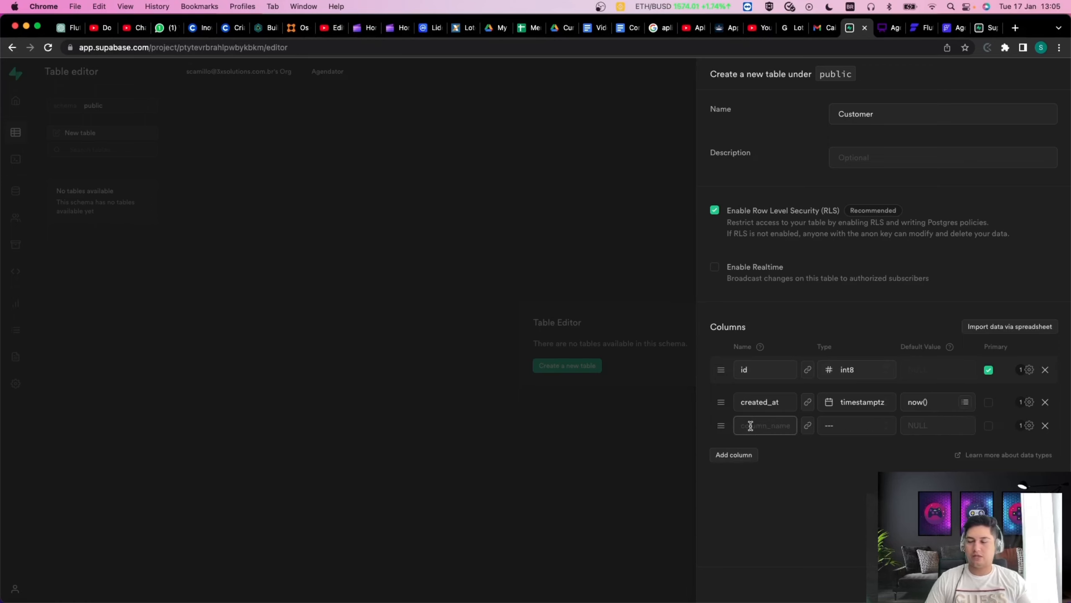
pyautogui.write('Nam')
pyautogui.press('Tab')
pyautogui.press('Tab')
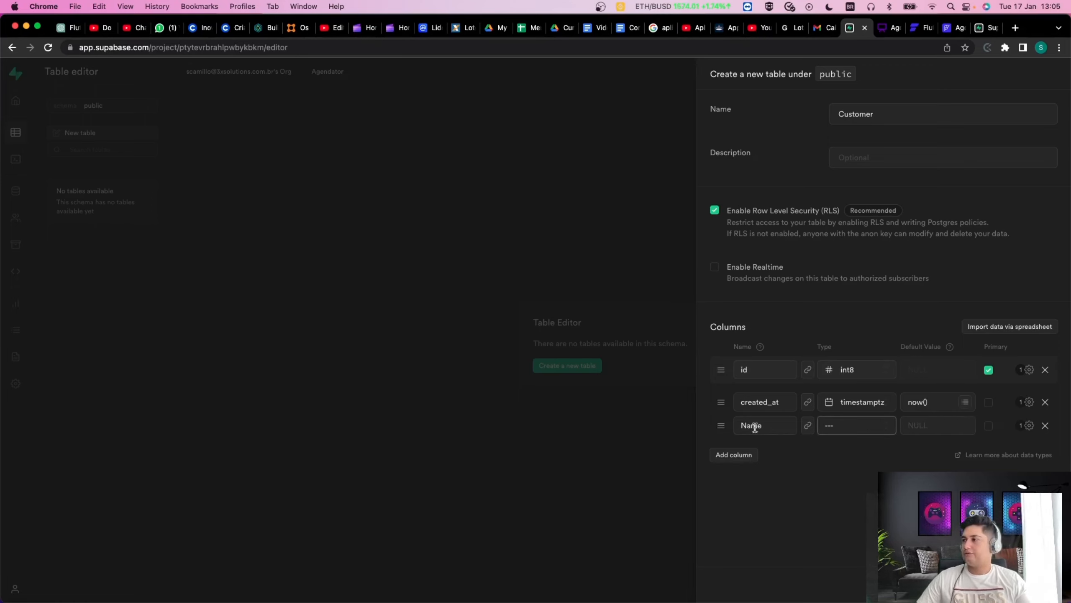
pyautogui.click(879, 429)
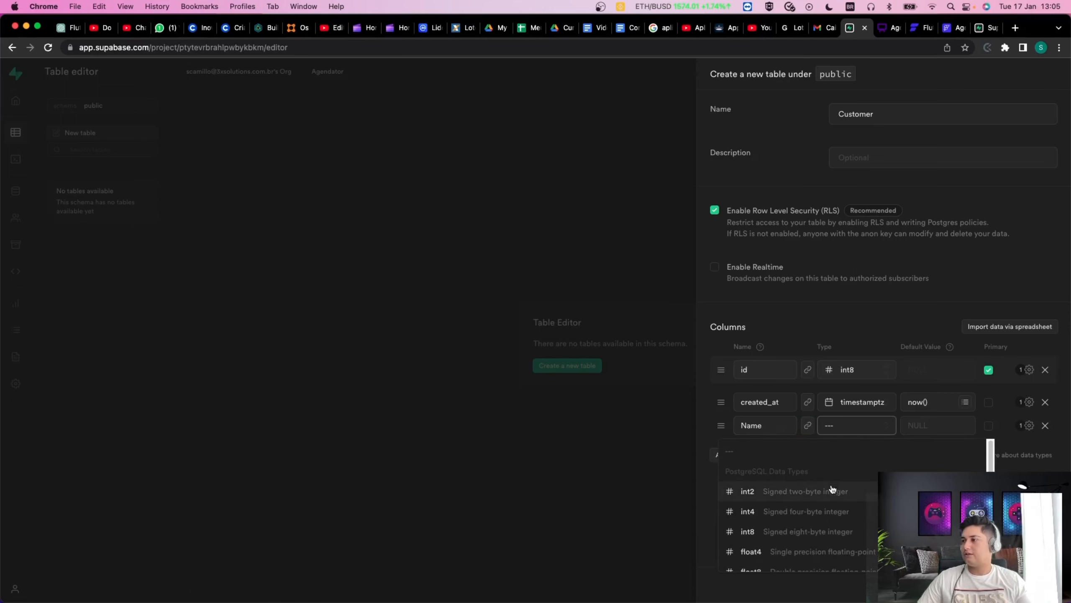
pyautogui.scroll(-3, 843, 504)
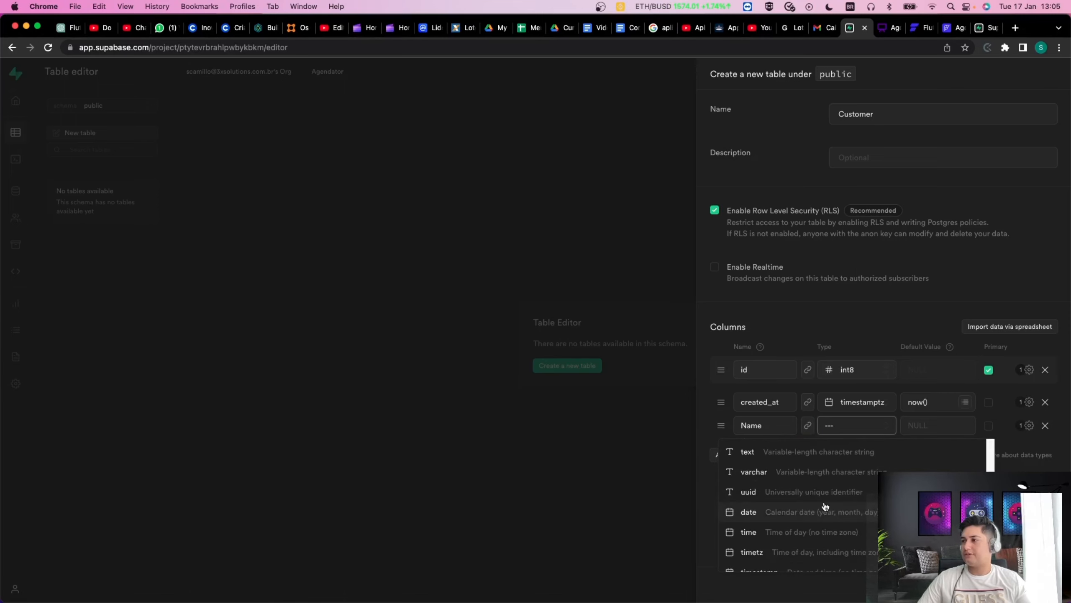
pyautogui.scroll(3, 827, 509)
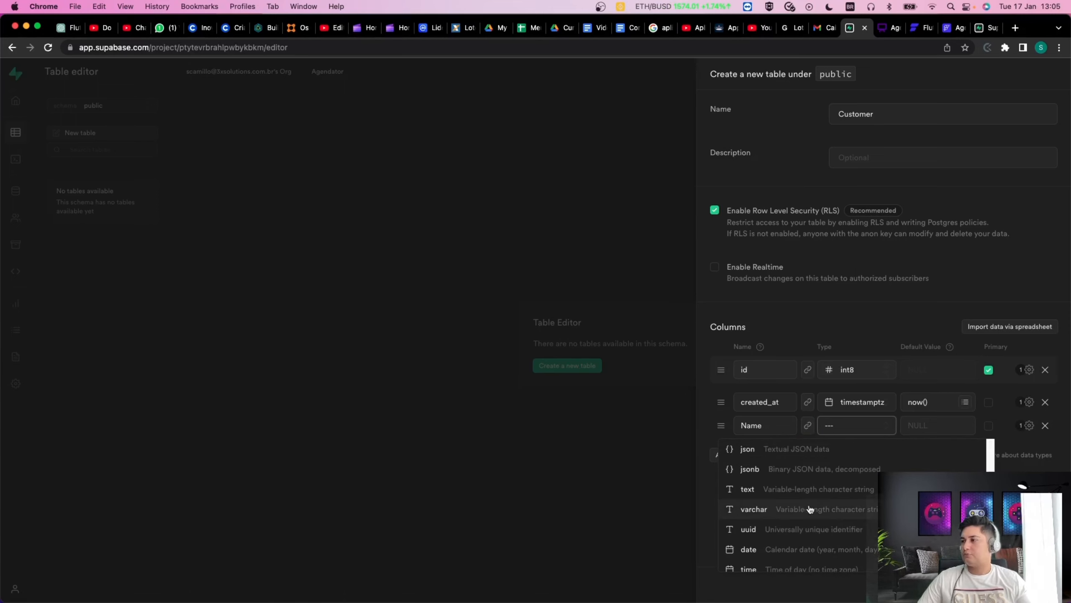
pyautogui.click(744, 514)
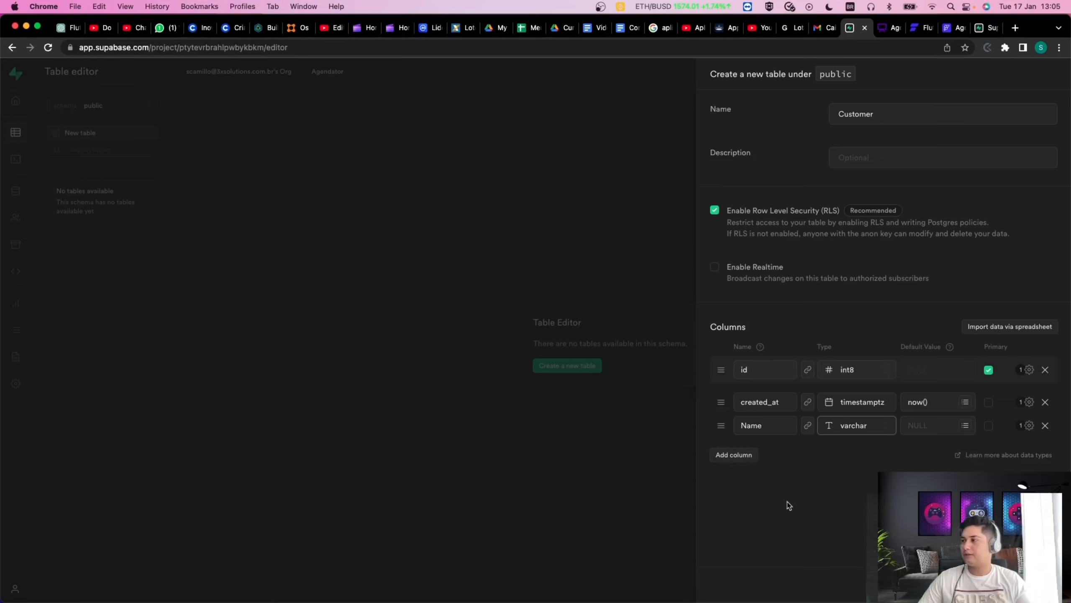
# Add a varchar email column and rename Name to lowercase name.
pyautogui.click(743, 455)
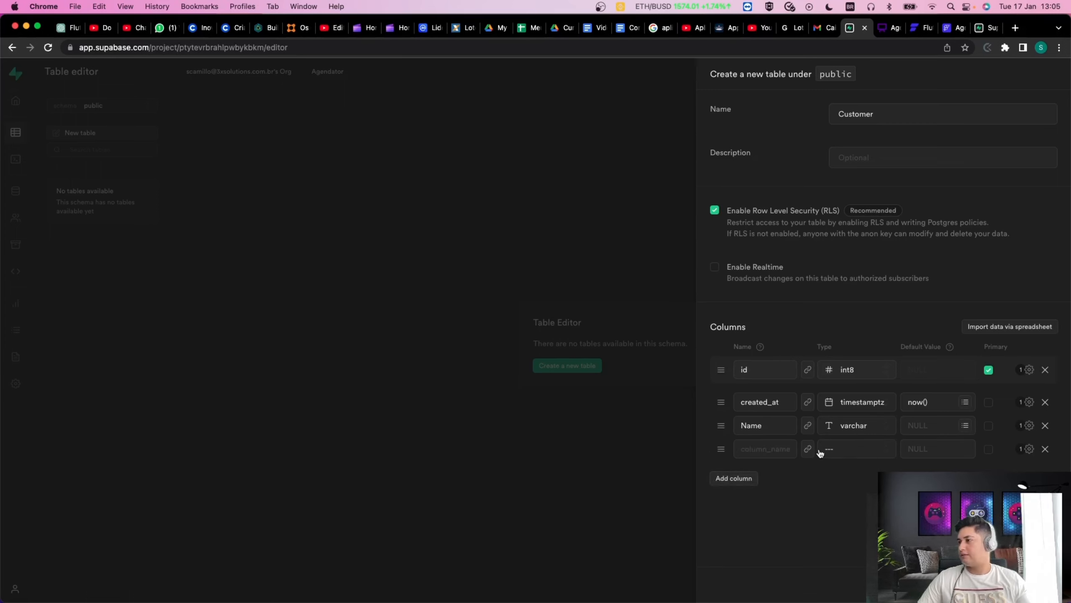
pyautogui.click(787, 449)
pyautogui.write('email')
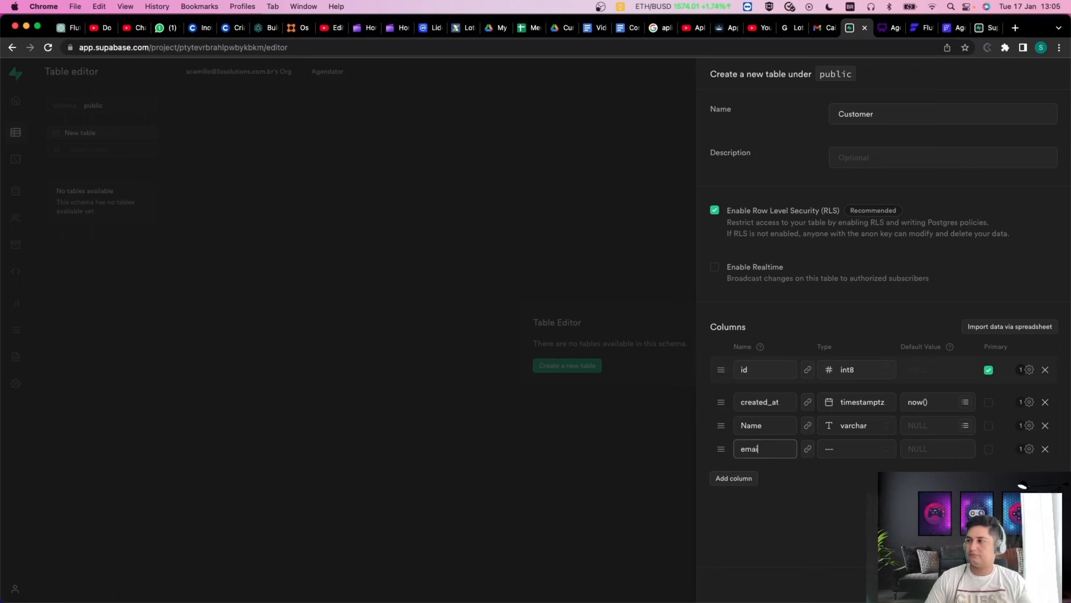
pyautogui.click(745, 426)
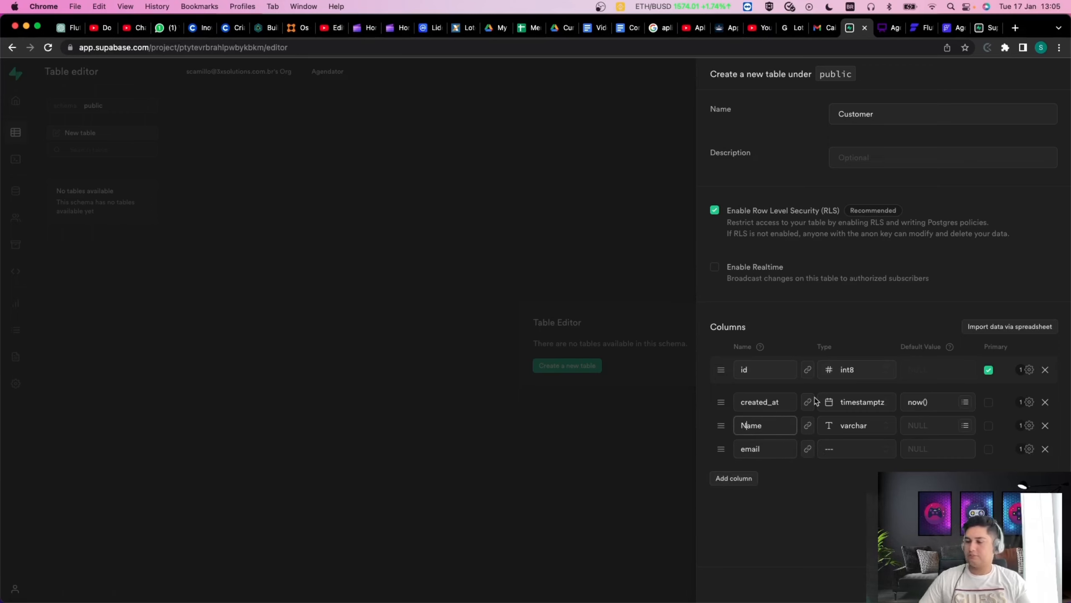
pyautogui.press('BackSpace')
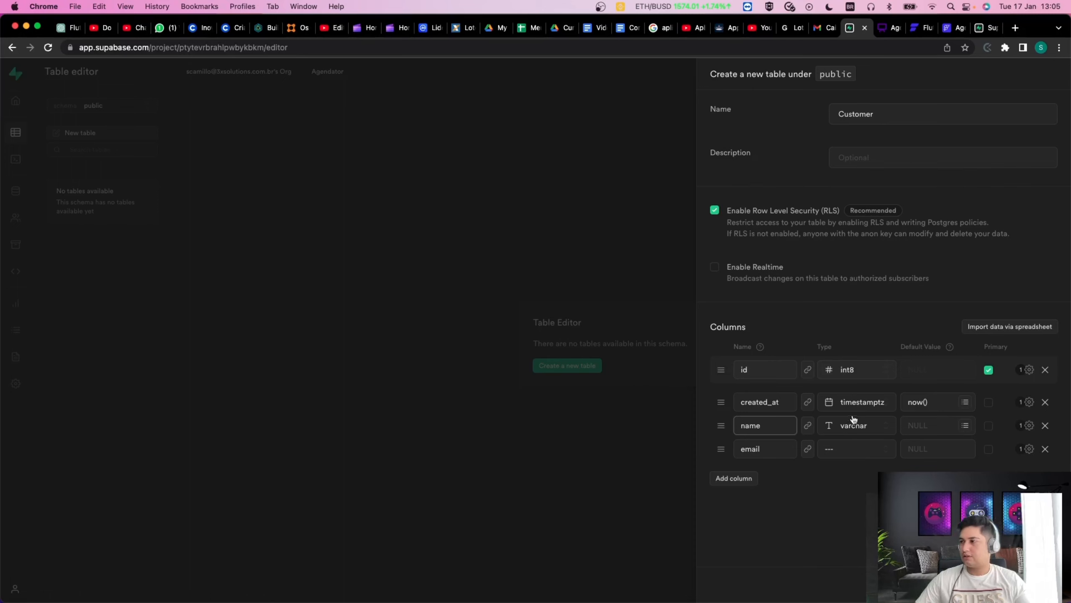
pyautogui.click(840, 448)
pyautogui.scroll(-3, 814, 494)
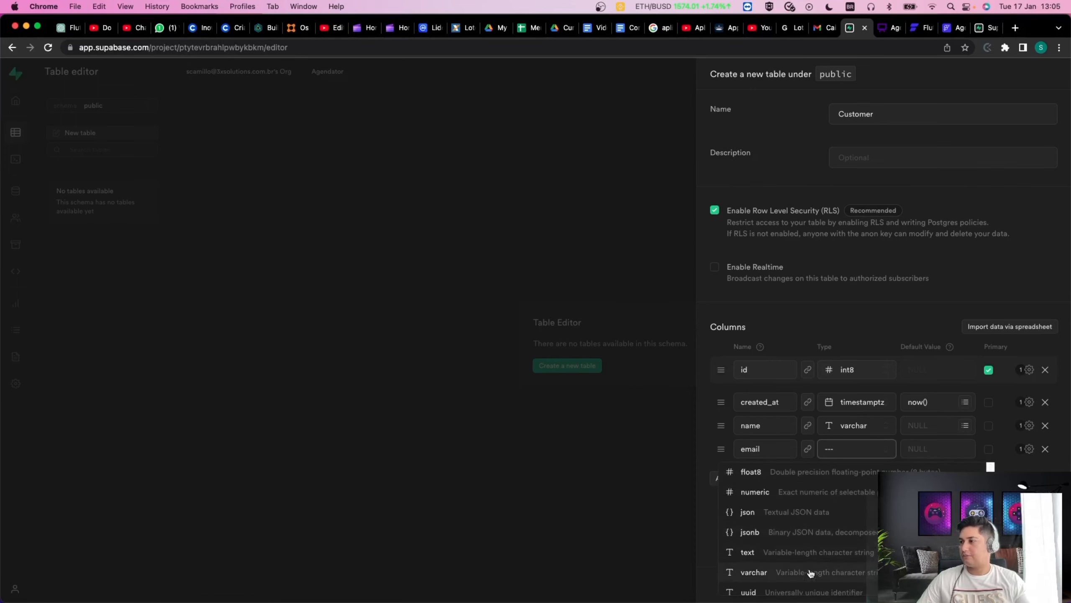
pyautogui.click(808, 572)
# Add a phone column of type varchar to the Customer table.
pyautogui.click(736, 480)
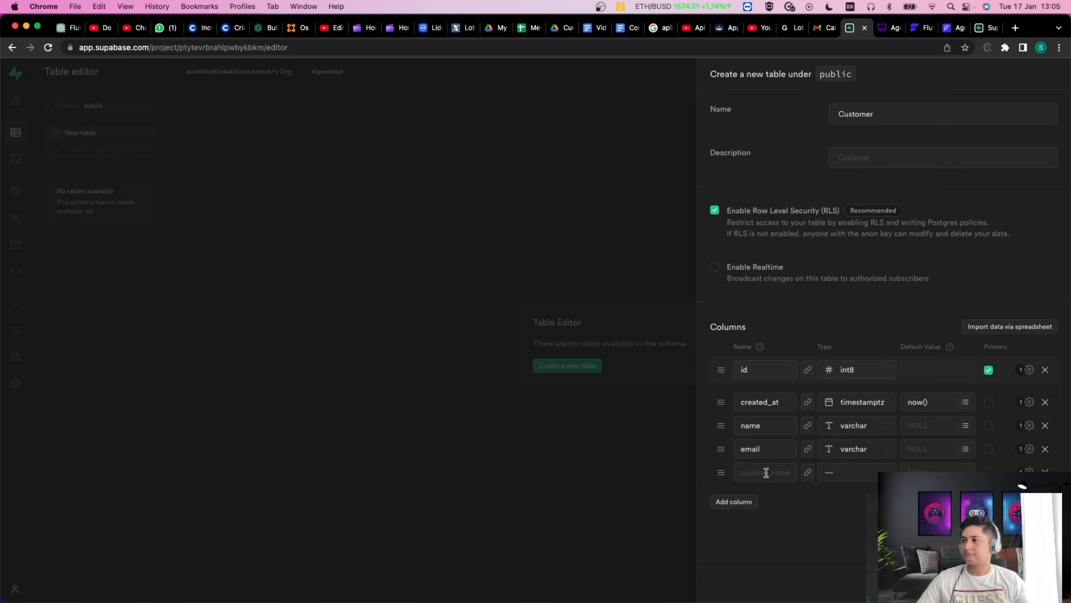
pyautogui.write('teleg')
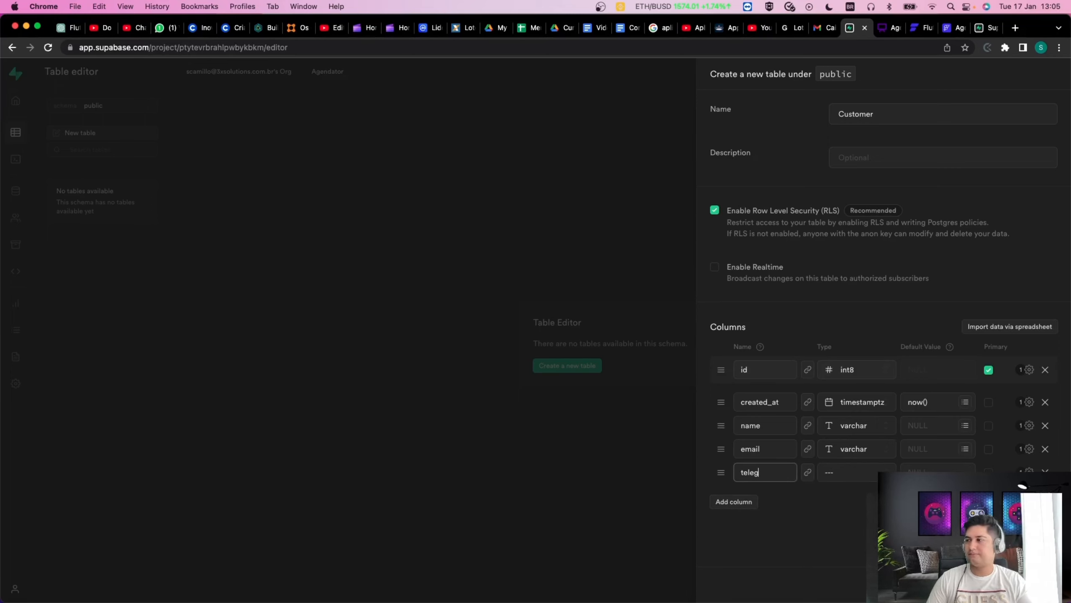
pyautogui.press('BackSpace')
pyautogui.press('BackSpace')
pyautogui.press('BackSpace')
pyautogui.write('phone')
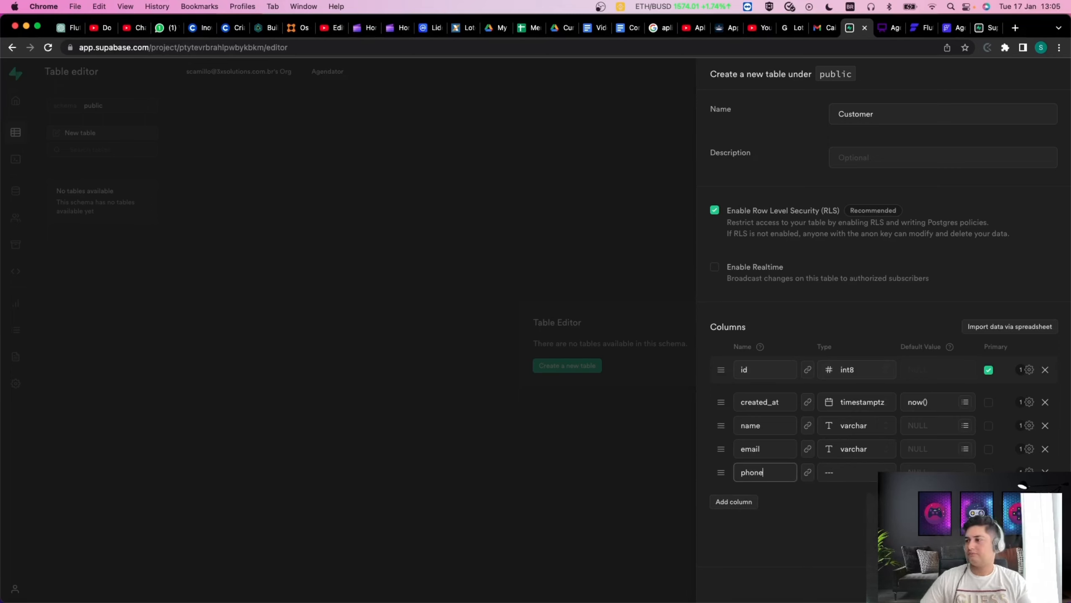
pyautogui.click(857, 472)
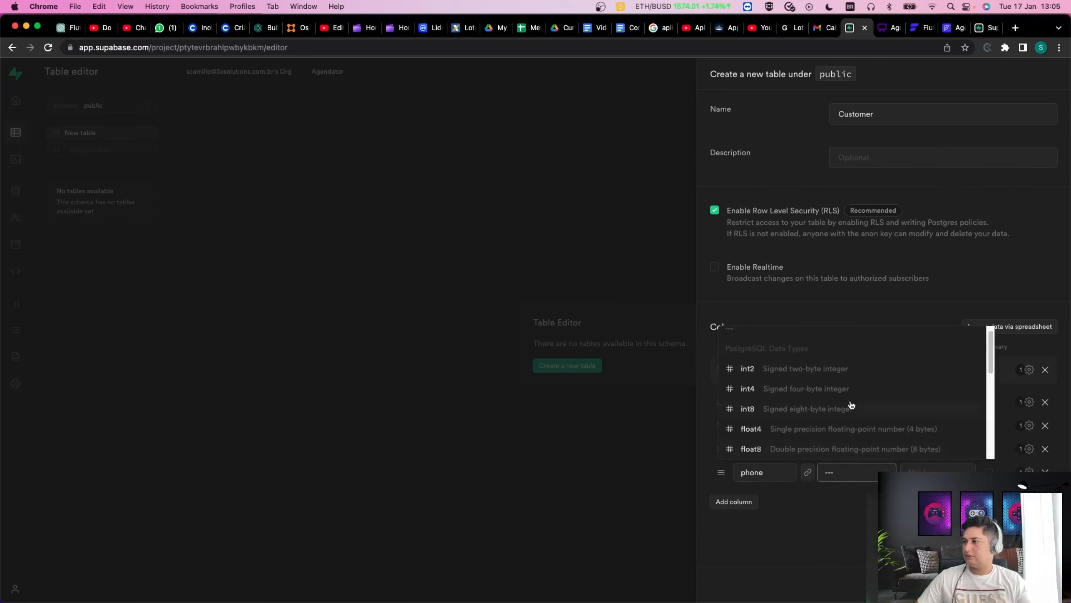
pyautogui.scroll(-5, 819, 408)
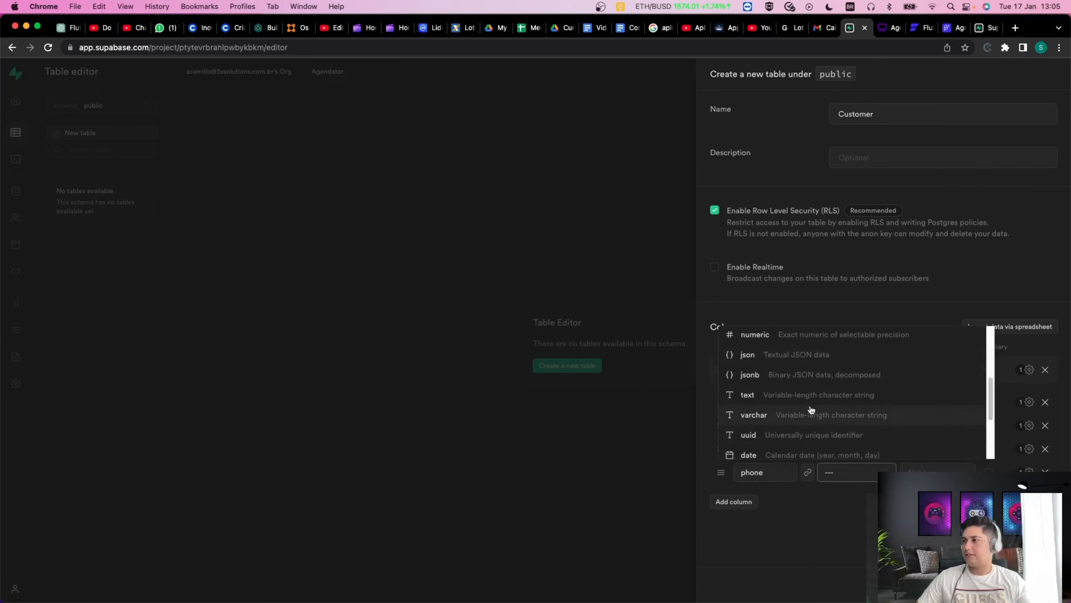
pyautogui.click(806, 416)
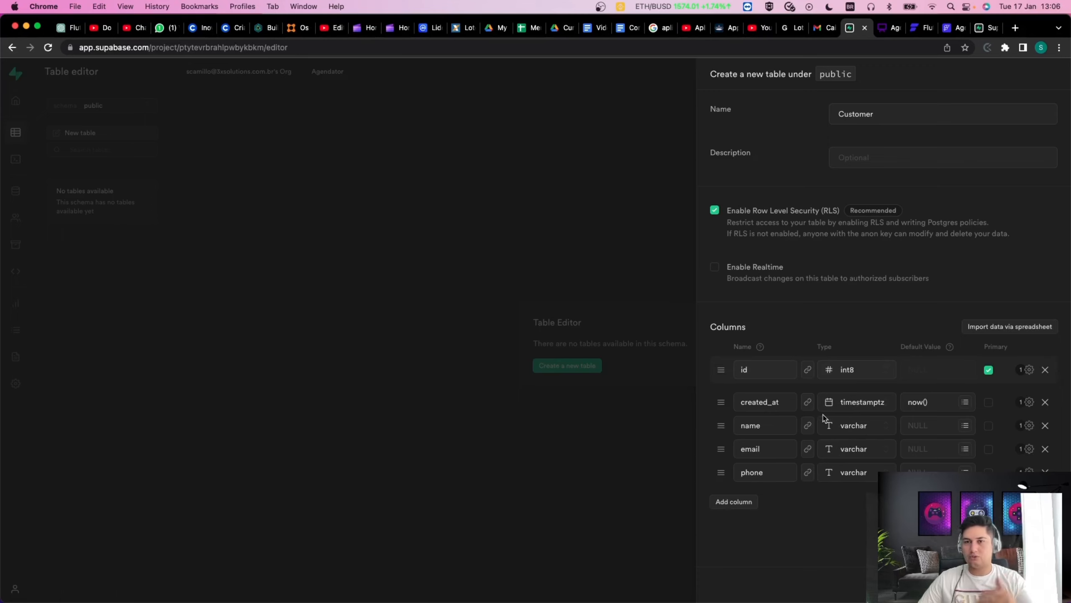
# Add a varchar password column and save the Customer table.
pyautogui.click(749, 503)
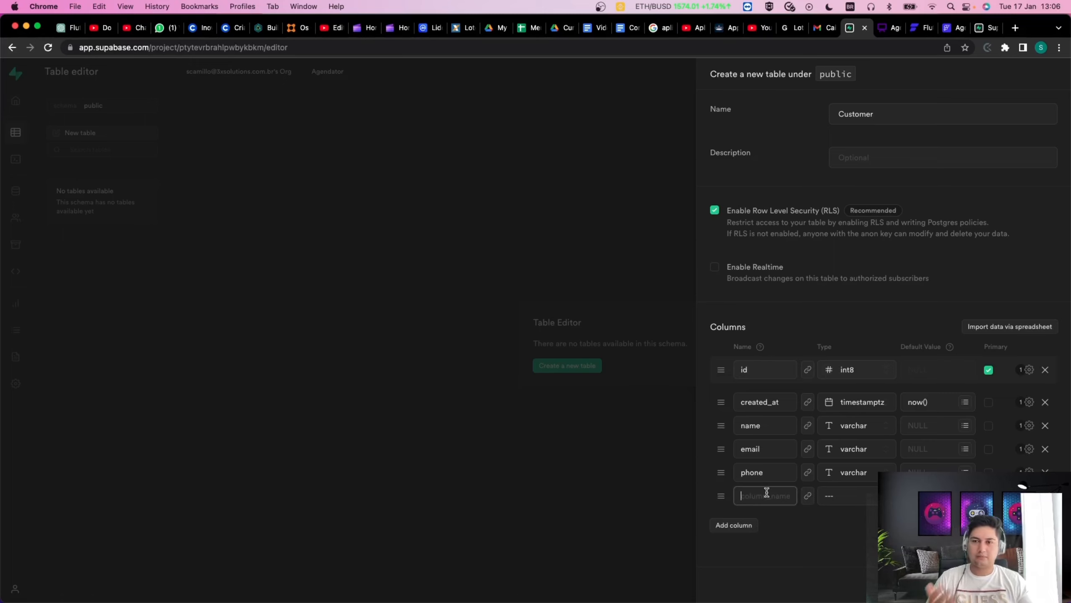
pyautogui.write('password')
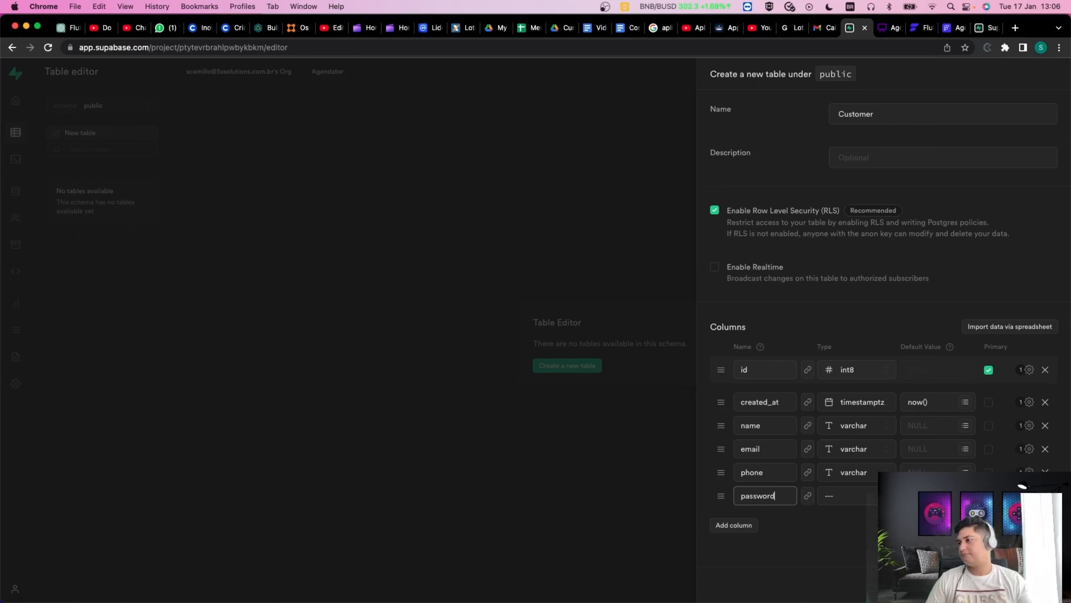
pyautogui.click(835, 498)
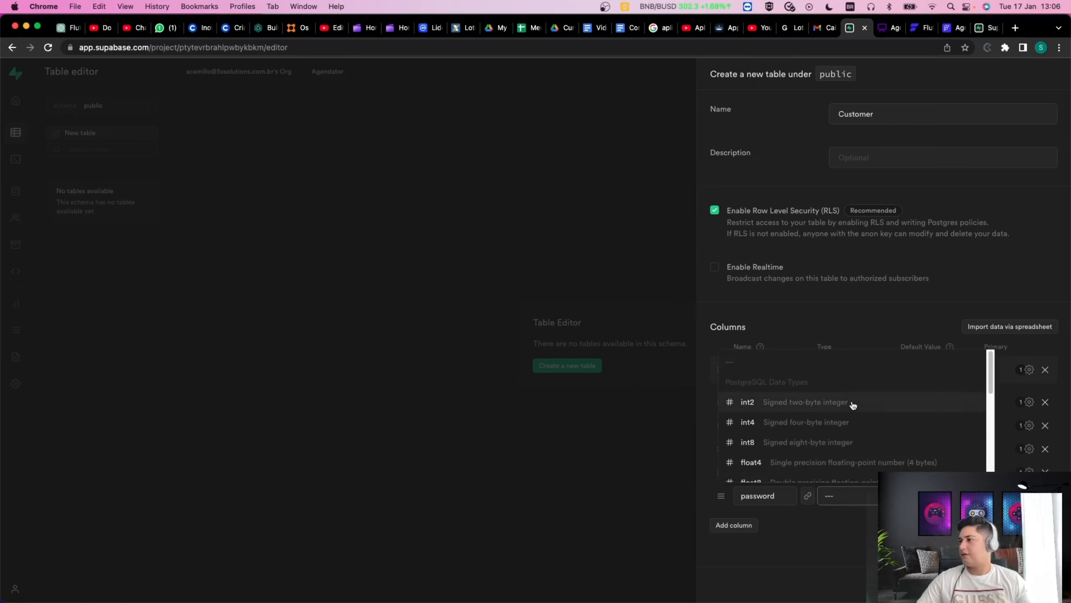
pyautogui.scroll(-2, 851, 407)
pyautogui.scroll(-2, 859, 431)
pyautogui.scroll(1, 797, 402)
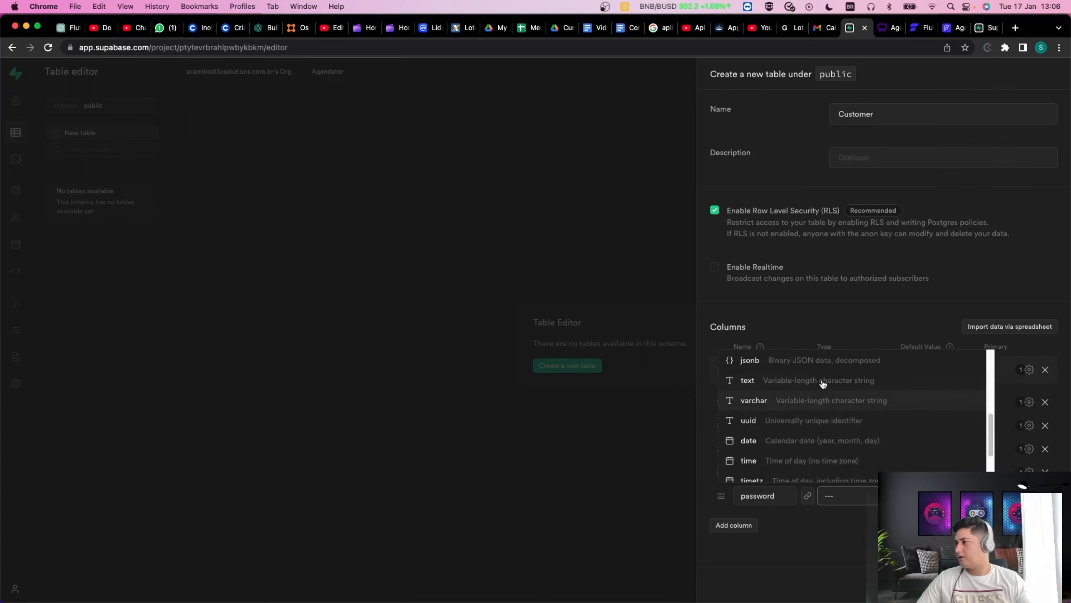
pyautogui.click(821, 401)
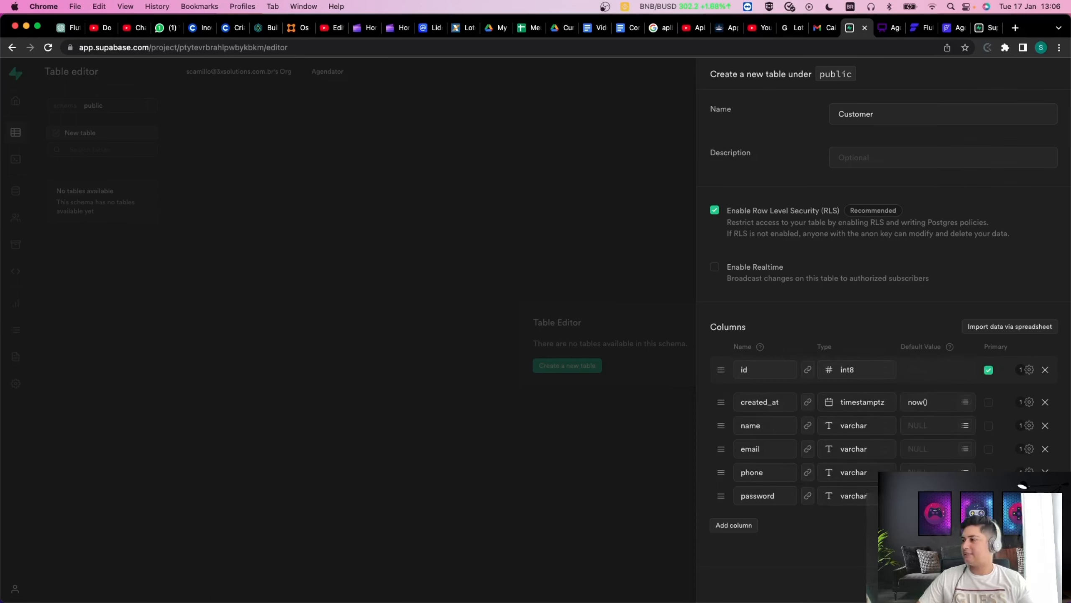
pyautogui.click(965, 496)
pyautogui.click(799, 556)
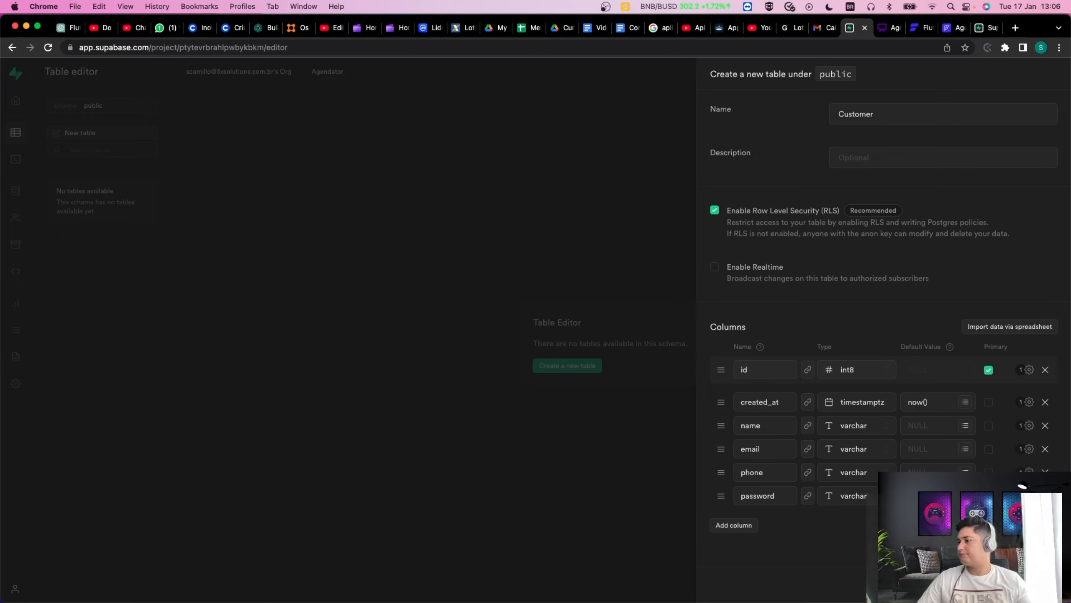
pyautogui.click(1048, 584)
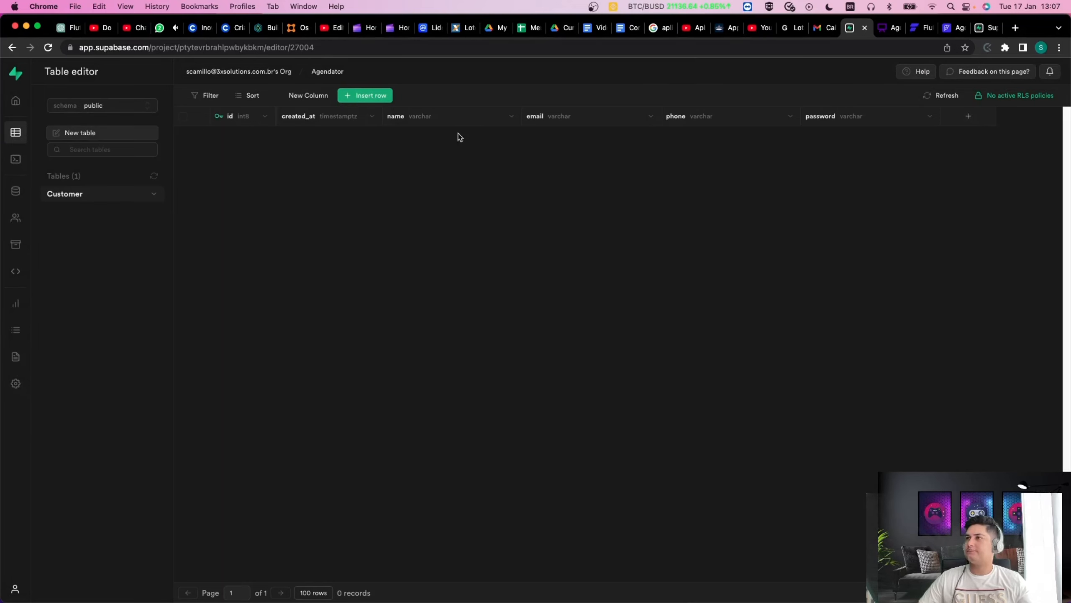
# Start another new table under the public schema after reviewing Customer.
pyautogui.click(78, 136)
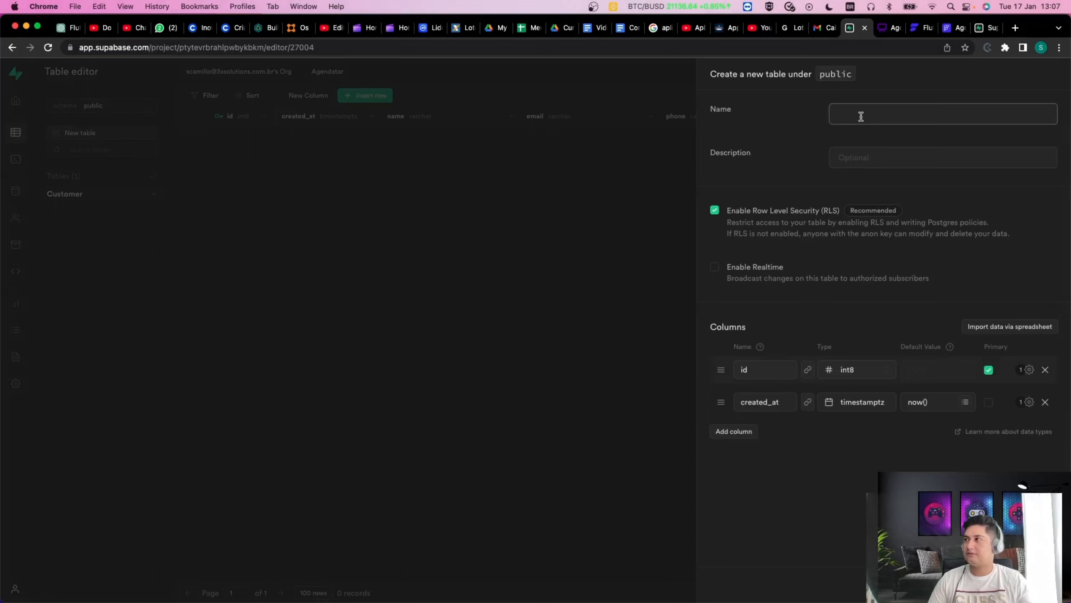
# Name the table Calendar and add a date column of type timestamp.
pyautogui.write('Calendar')
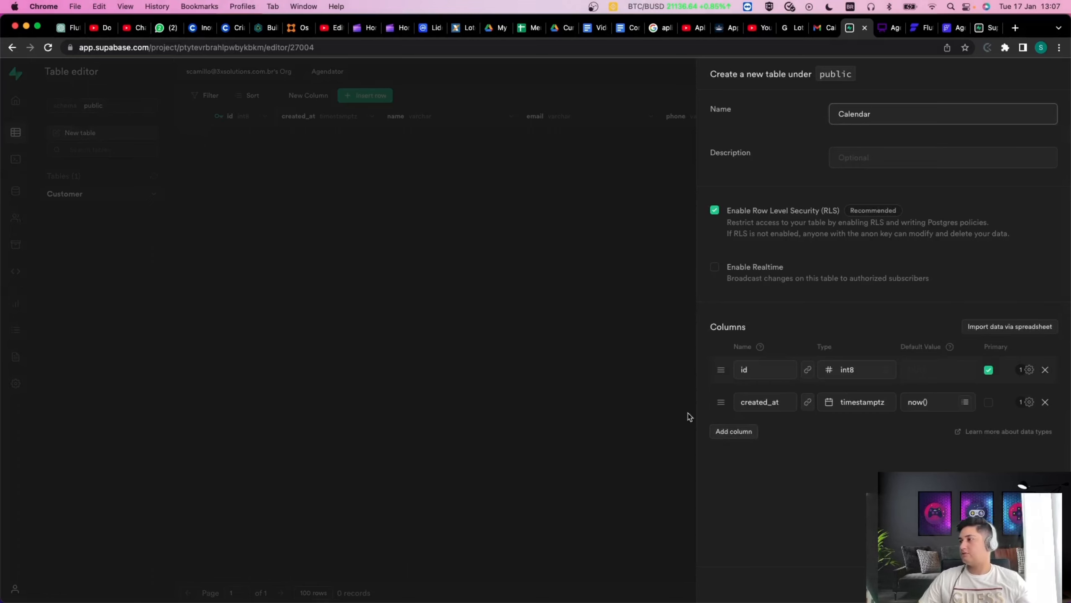
pyautogui.click(745, 432)
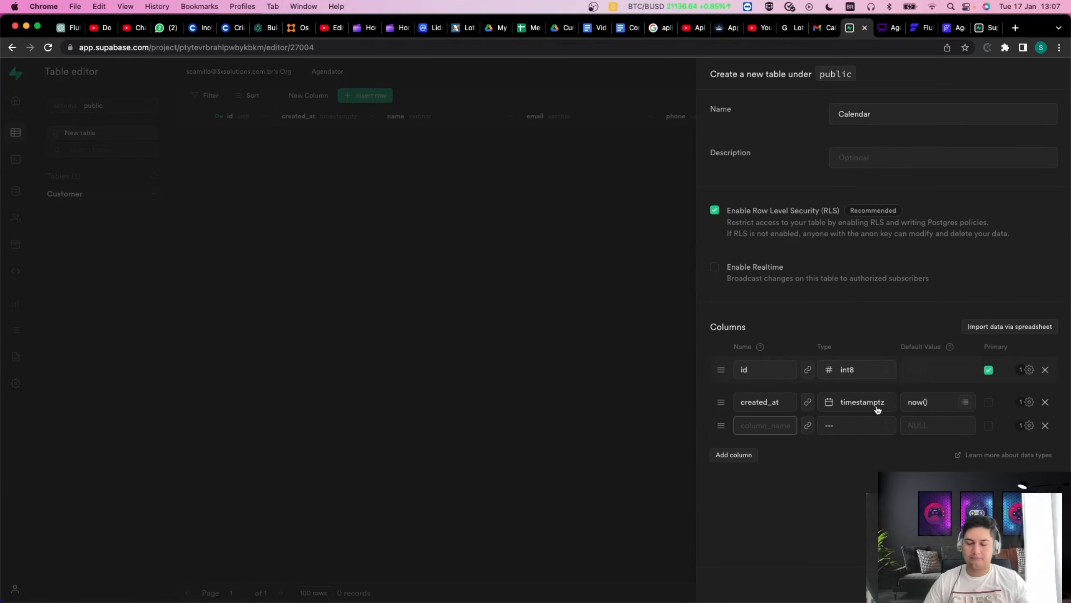
pyautogui.write('date')
pyautogui.press('Tab')
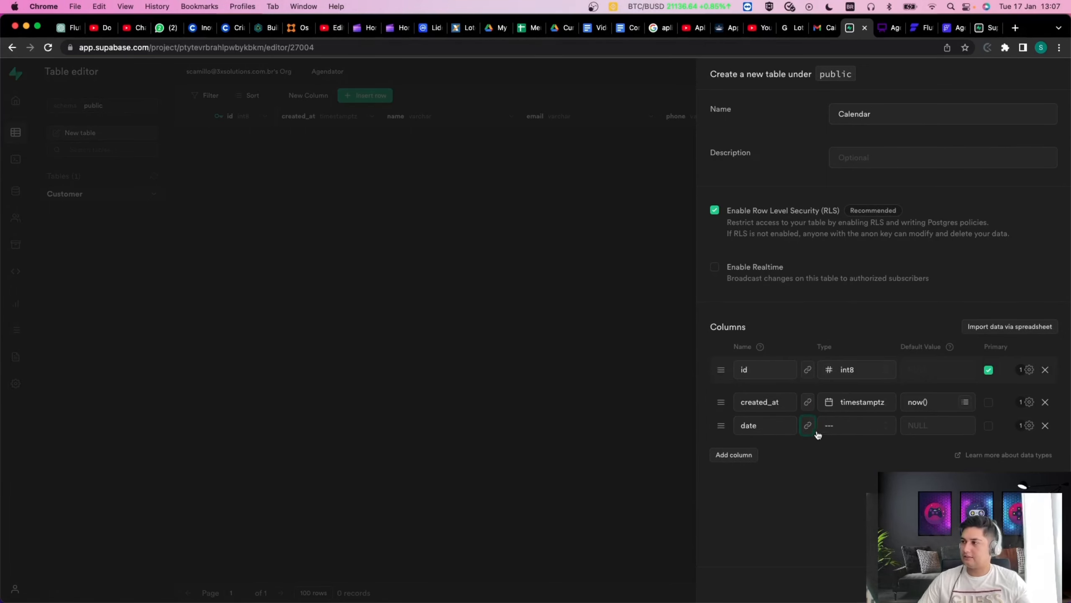
pyautogui.click(829, 427)
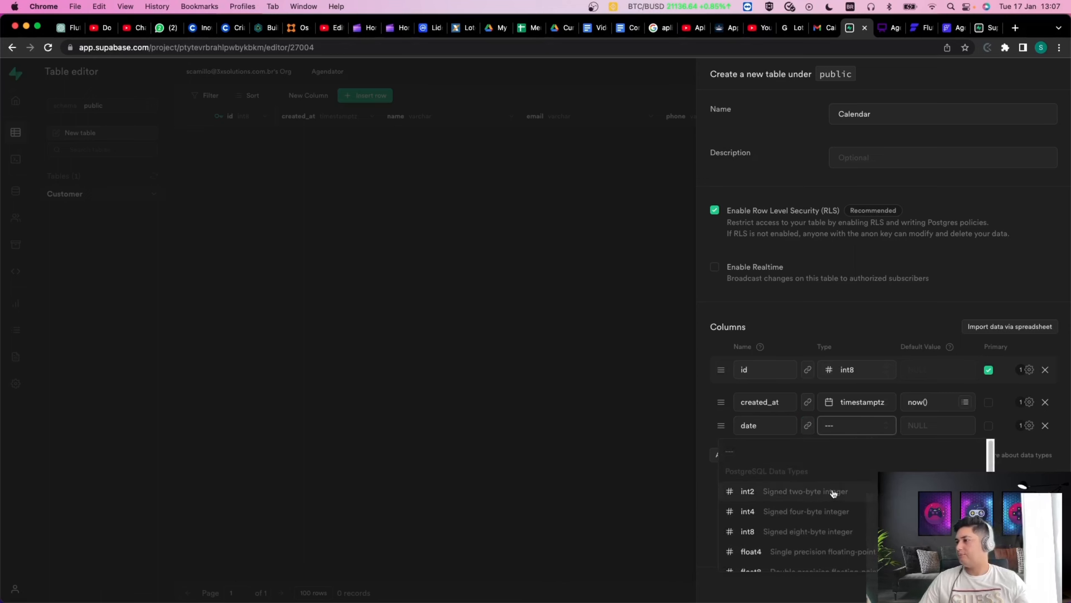
pyautogui.scroll(-3, 838, 509)
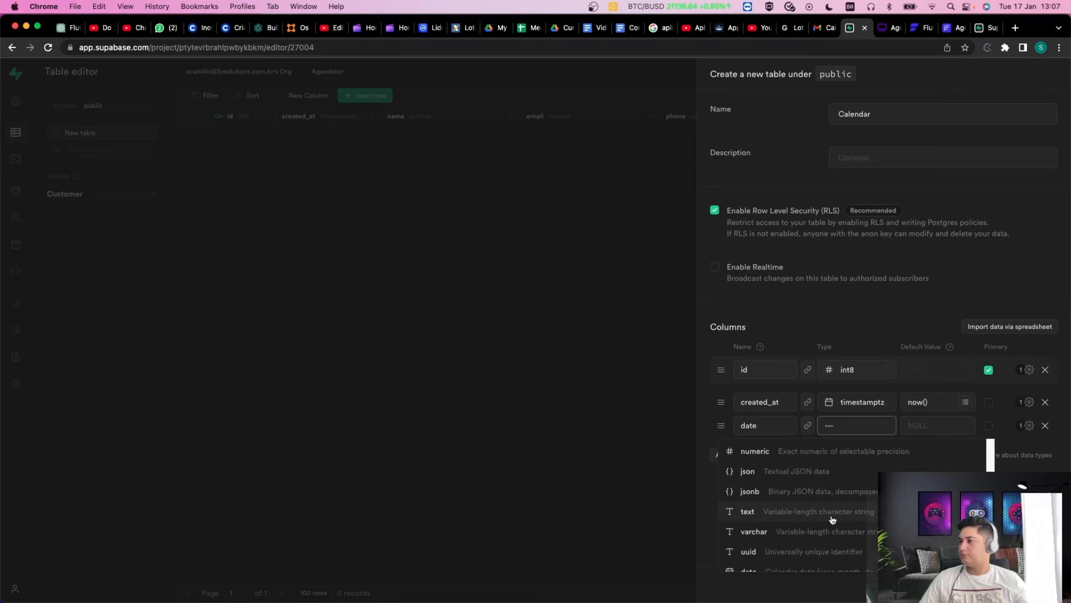
pyautogui.scroll(-1, 831, 523)
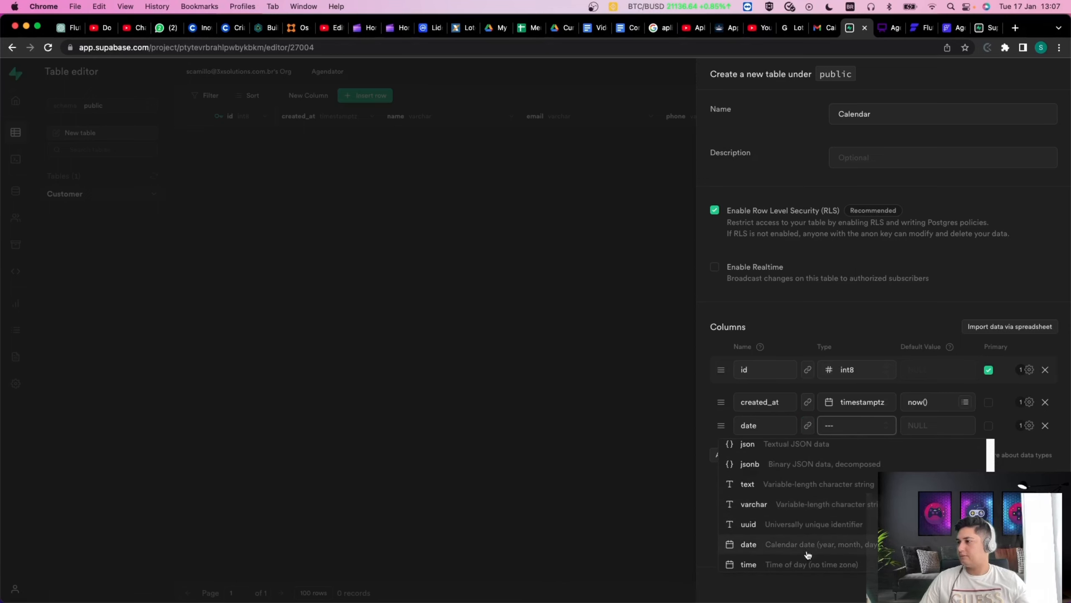
pyautogui.scroll(-2, 818, 547)
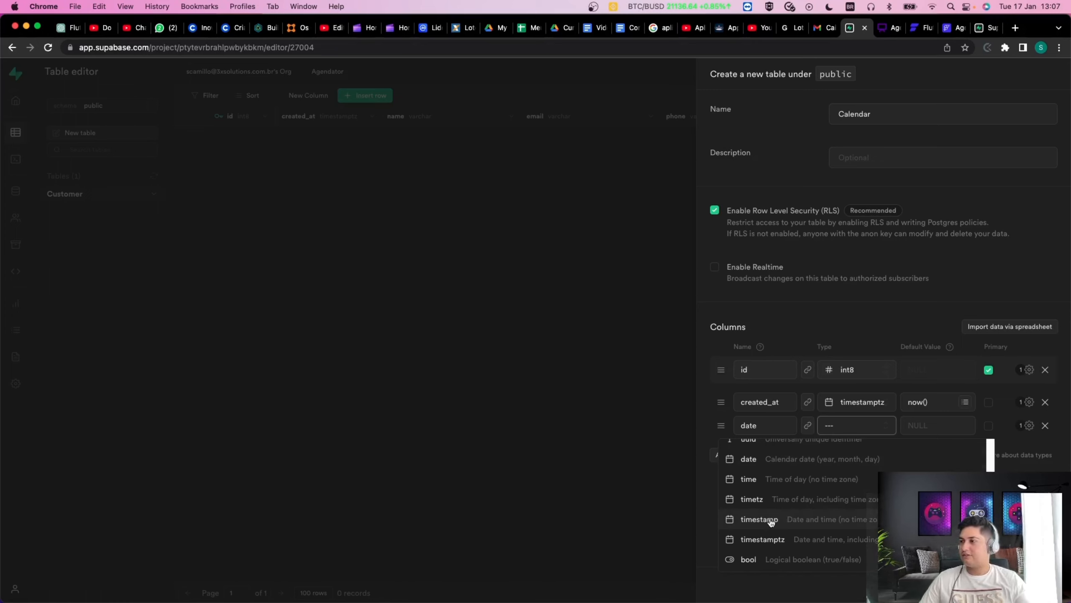
pyautogui.click(819, 525)
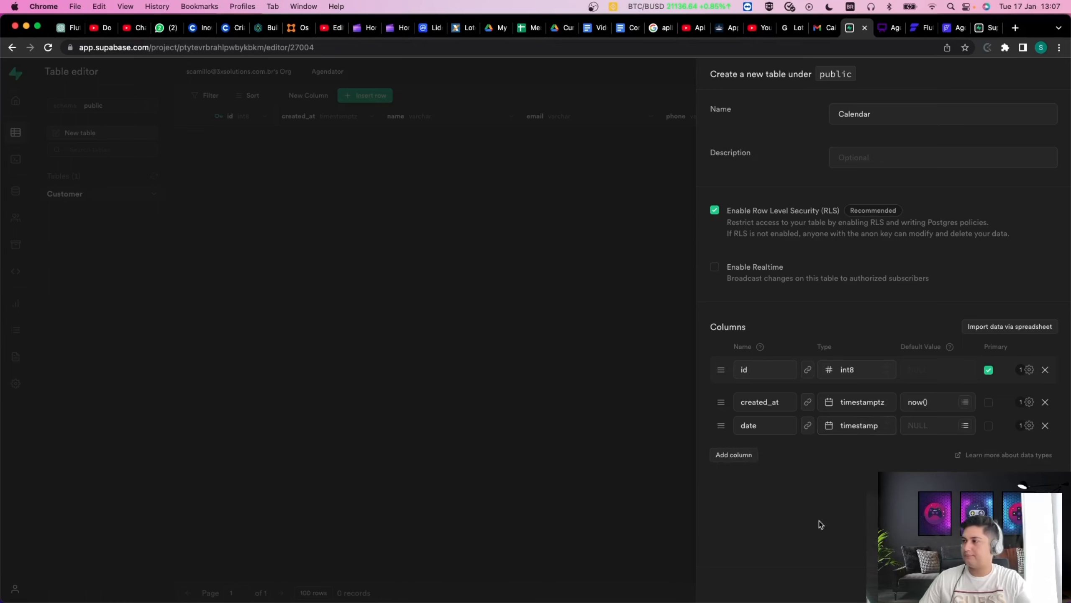
# Add a customer_id column and open its foreign key relation settings.
pyautogui.click(735, 454)
pyautogui.click(761, 449)
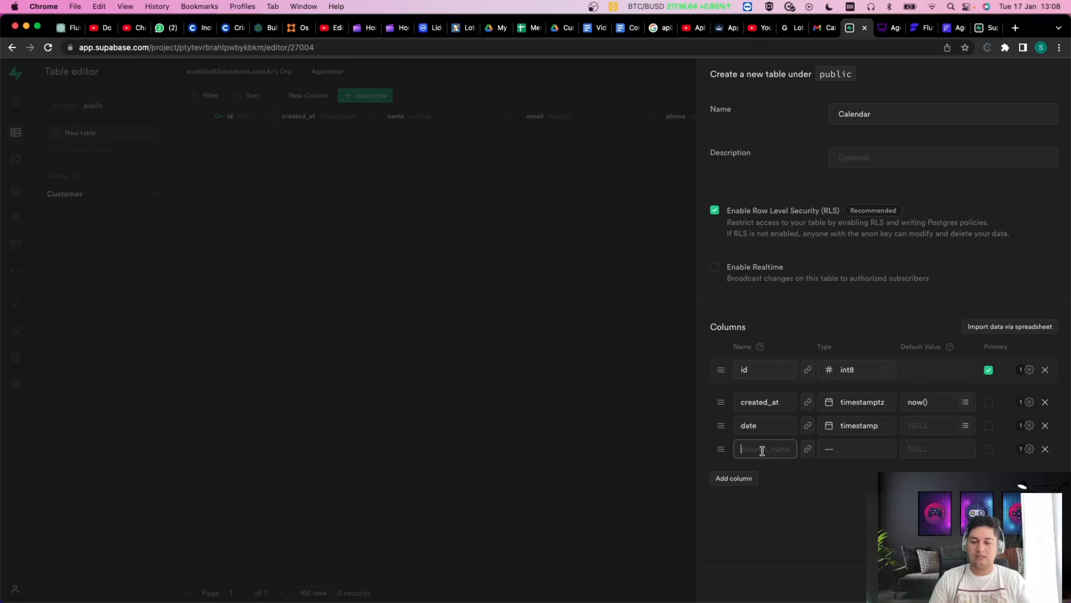
pyautogui.write('Cus')
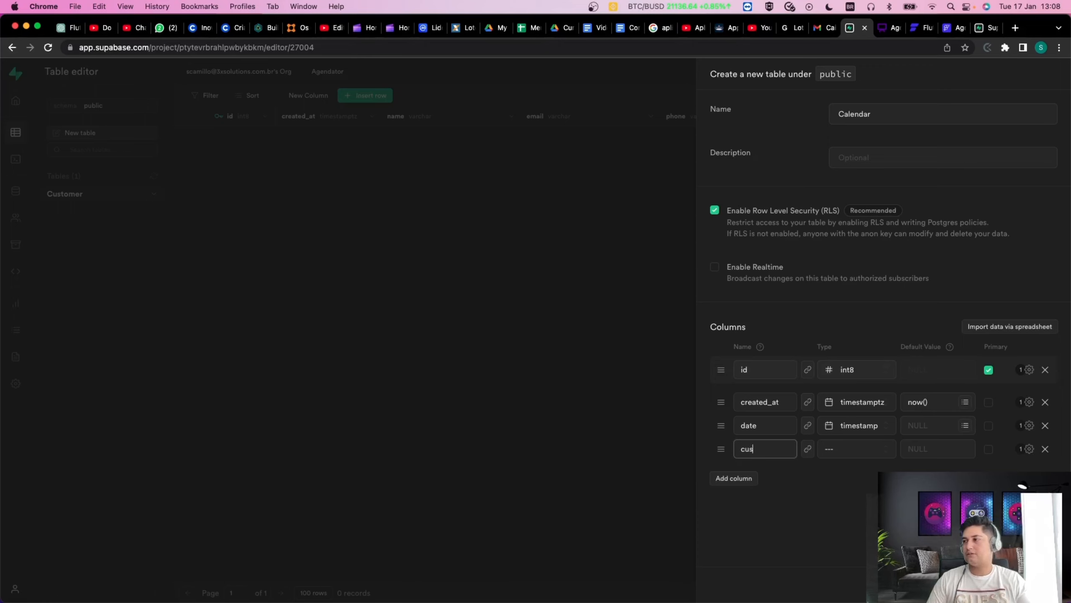
pyautogui.write('tomer_id')
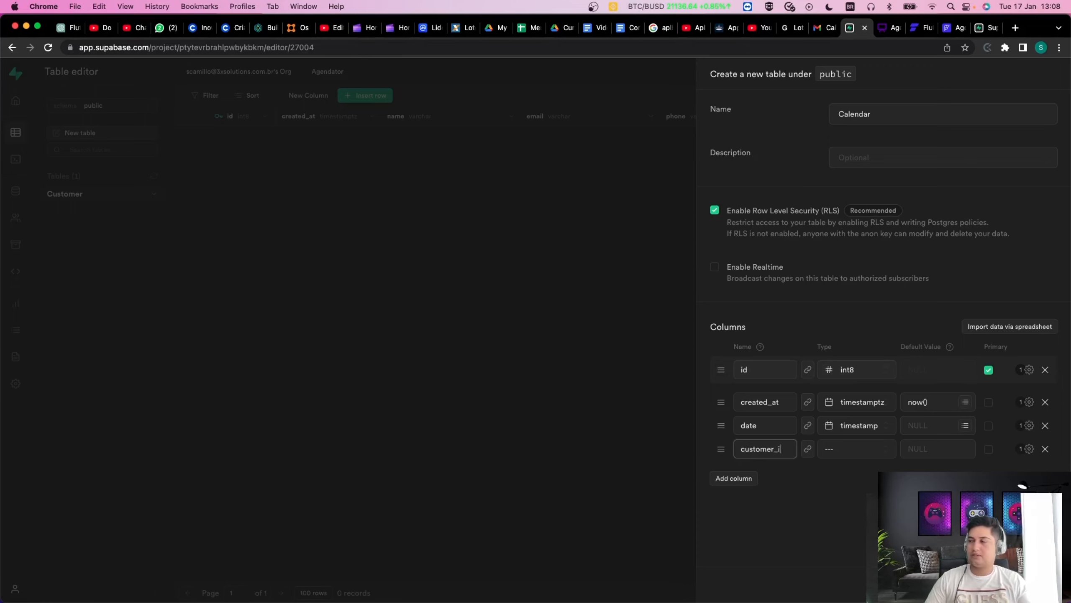
pyautogui.moveTo(786, 449); pyautogui.dragTo(730, 446)
pyautogui.click(759, 450)
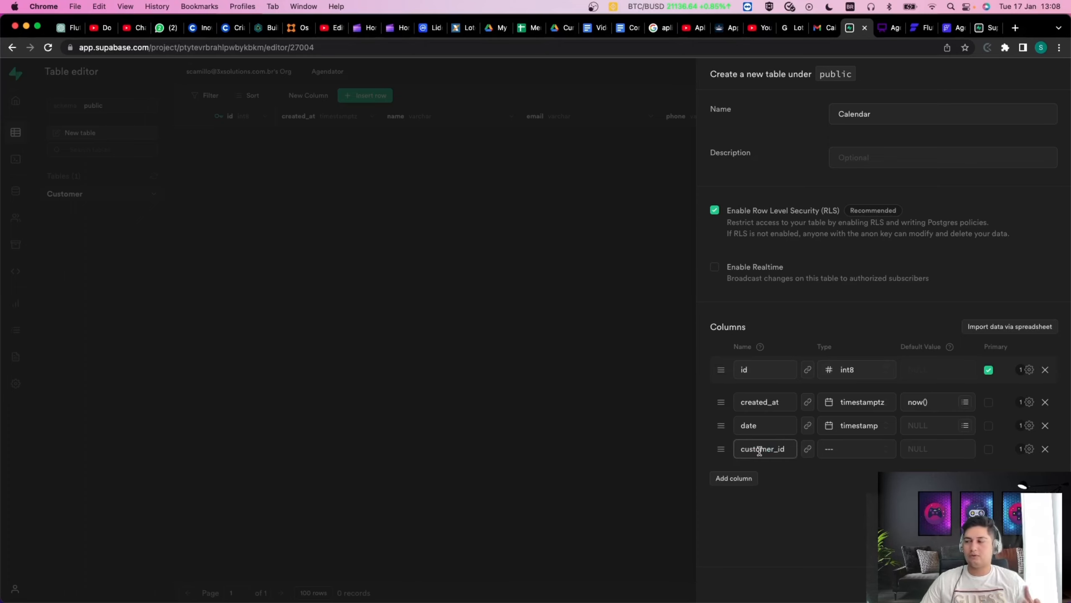
pyautogui.moveTo(777, 449); pyautogui.dragTo(726, 448)
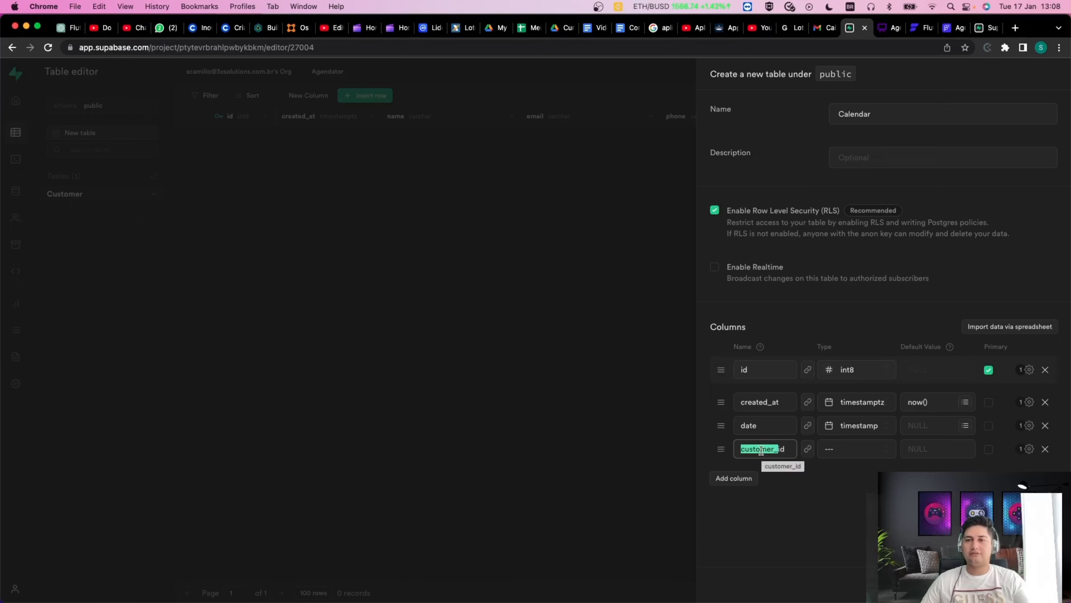
pyautogui.moveTo(789, 449); pyautogui.dragTo(718, 453)
pyautogui.click(846, 507)
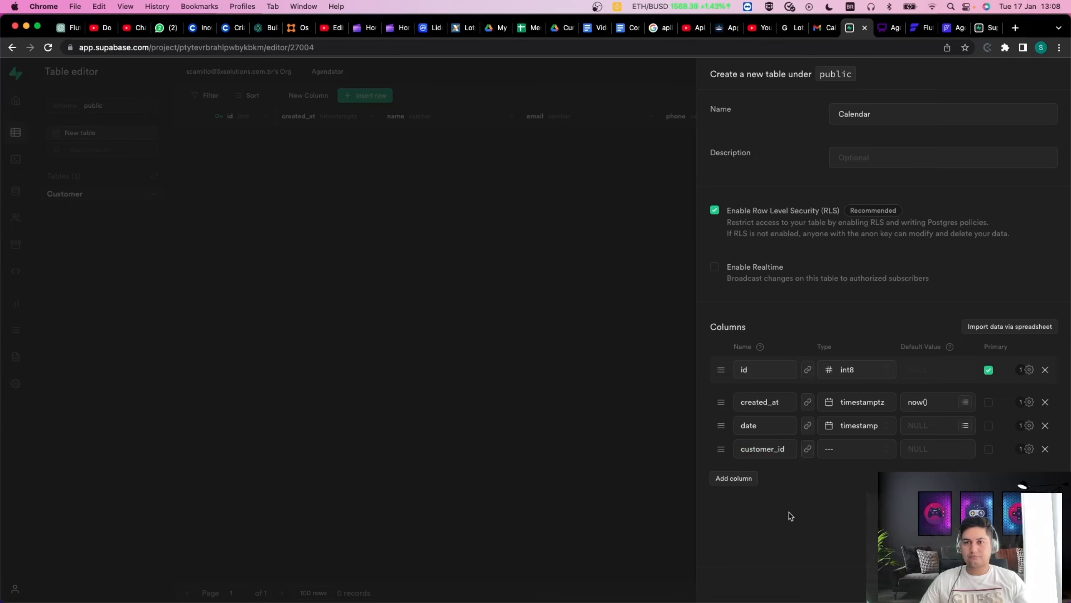
pyautogui.click(807, 449)
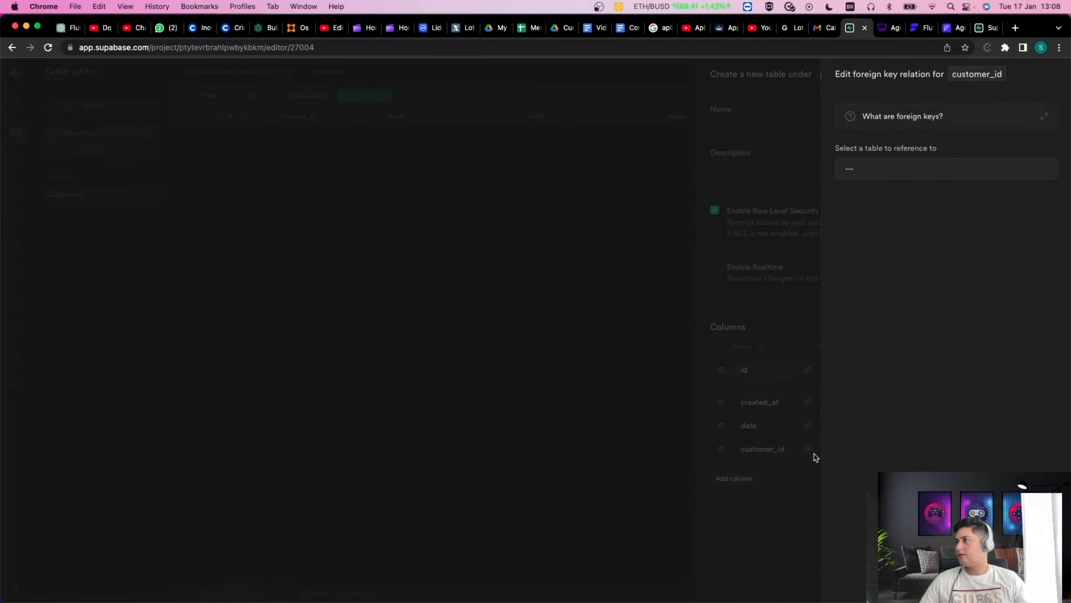
# Point Calendar's customer_id foreign key at the public Customer table's id column and save the relation.
pyautogui.click(768, 507)
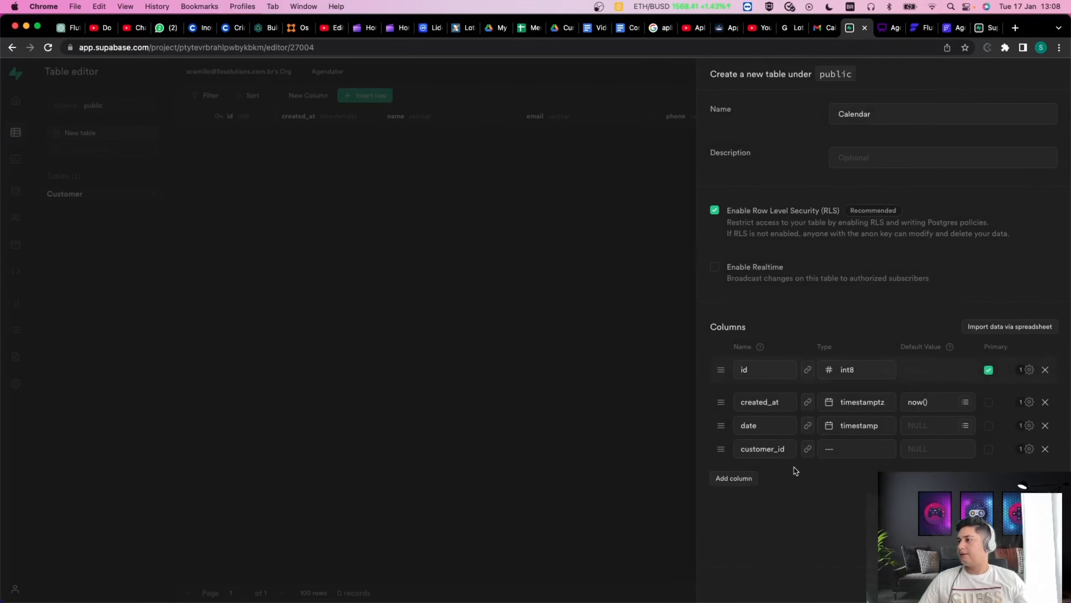
pyautogui.click(808, 451)
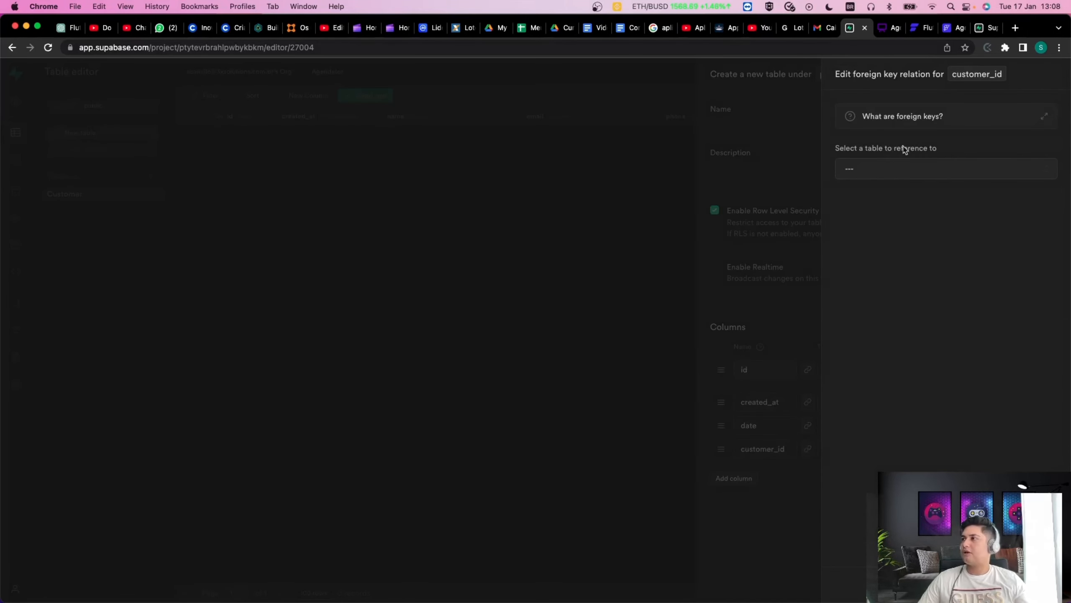
pyautogui.click(894, 168)
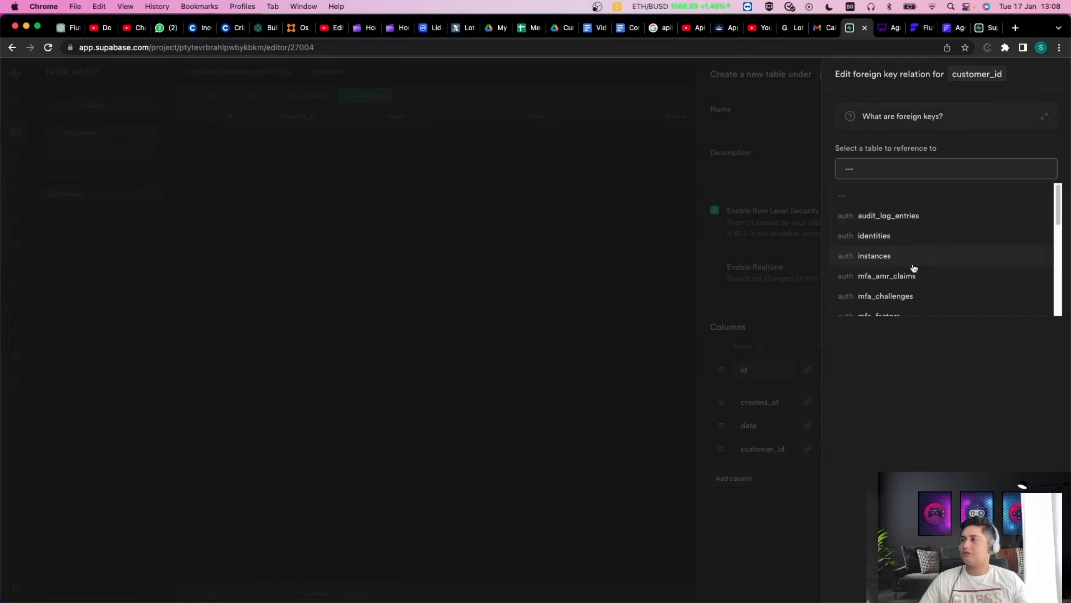
pyautogui.scroll(-8, 914, 268)
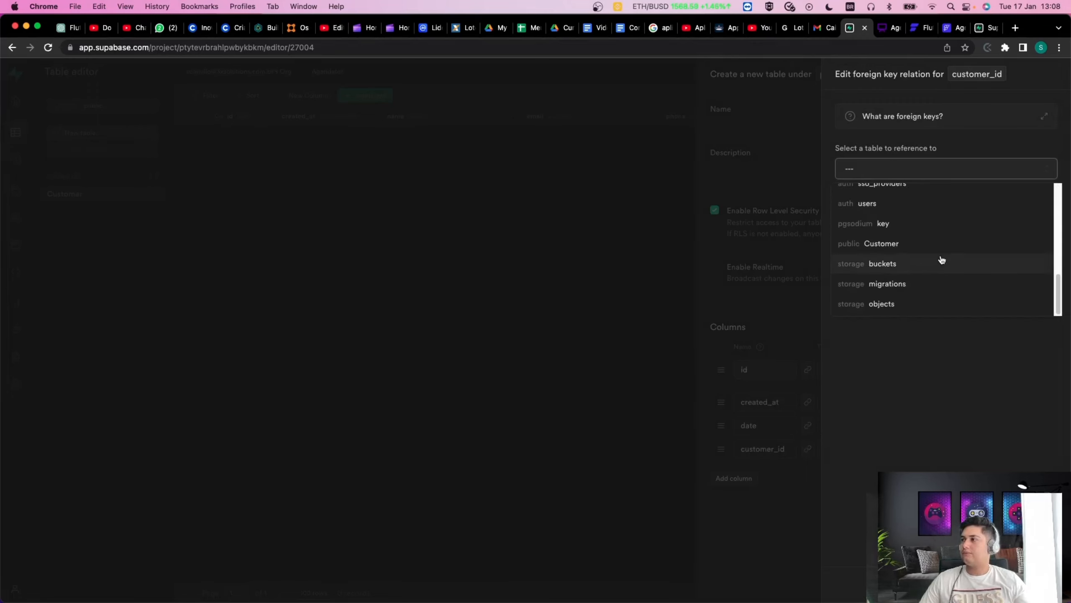
pyautogui.click(916, 244)
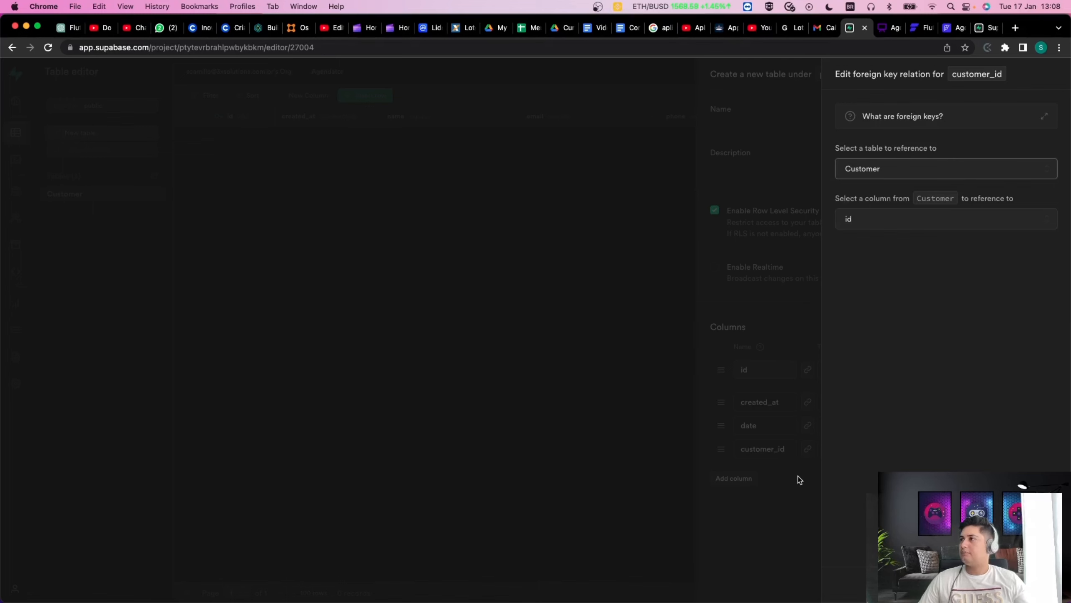
pyautogui.click(1043, 584)
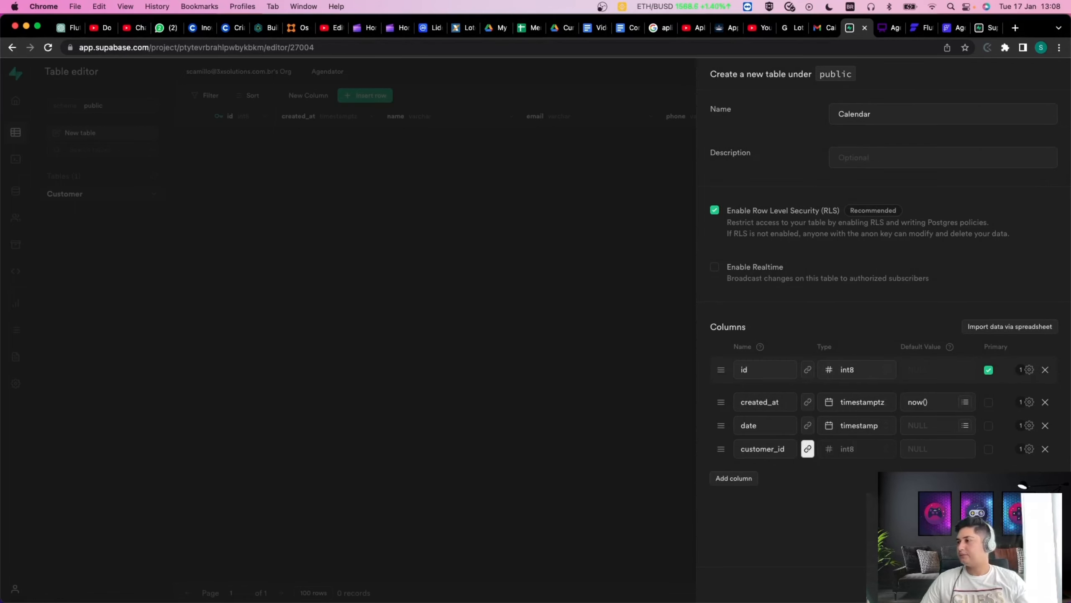
# Add an int8 employee_id column to the Calendar form and save the new Calendar table.
pyautogui.click(734, 479)
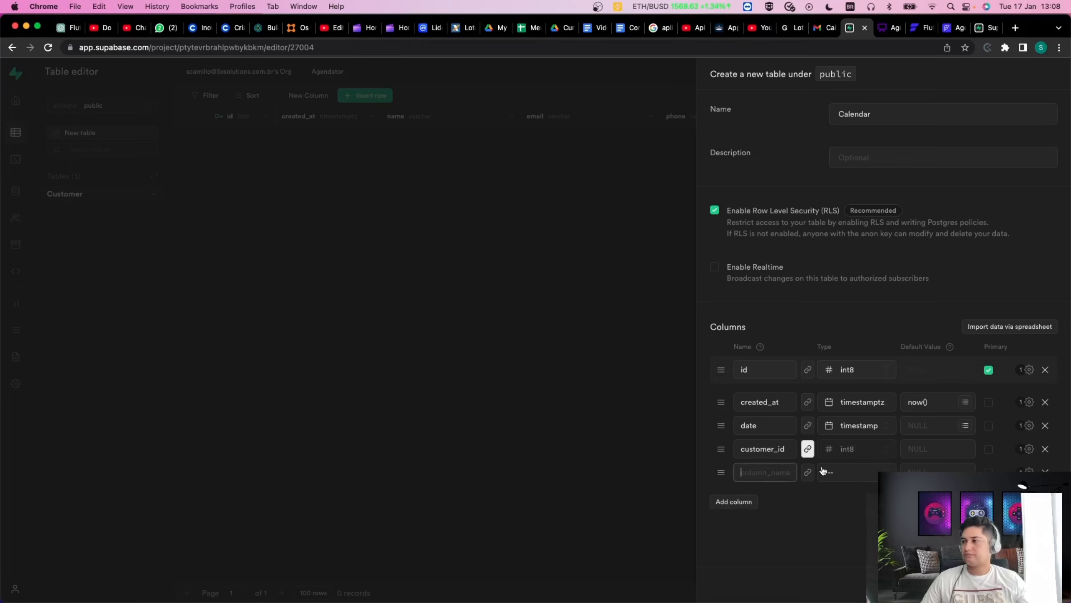
pyautogui.write('cus')
pyautogui.press('BackSpace')
pyautogui.press('BackSpace')
pyautogui.press('BackSpace')
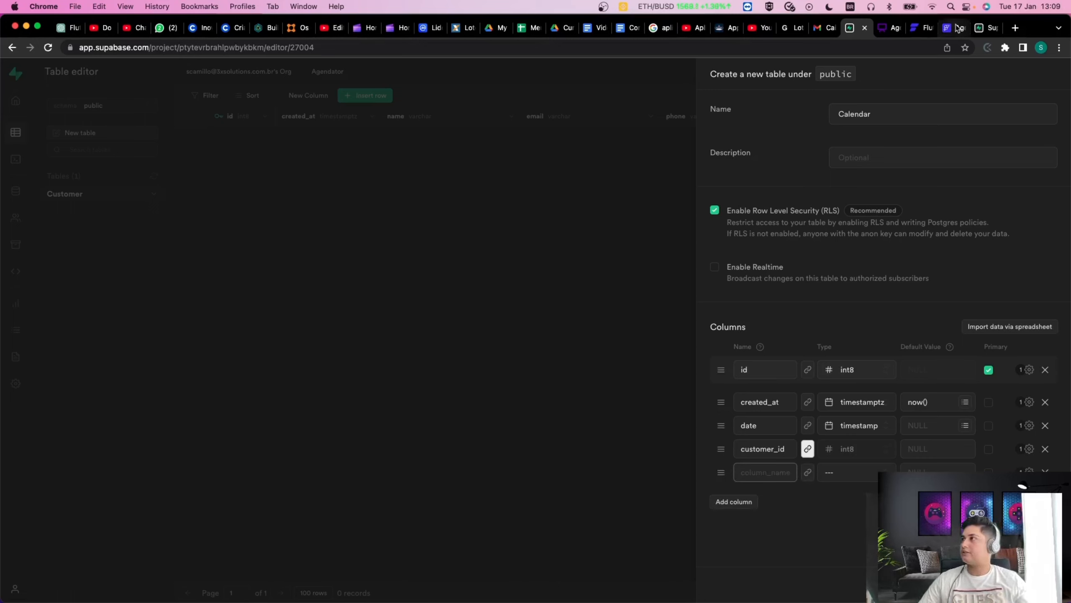
pyautogui.click(887, 33)
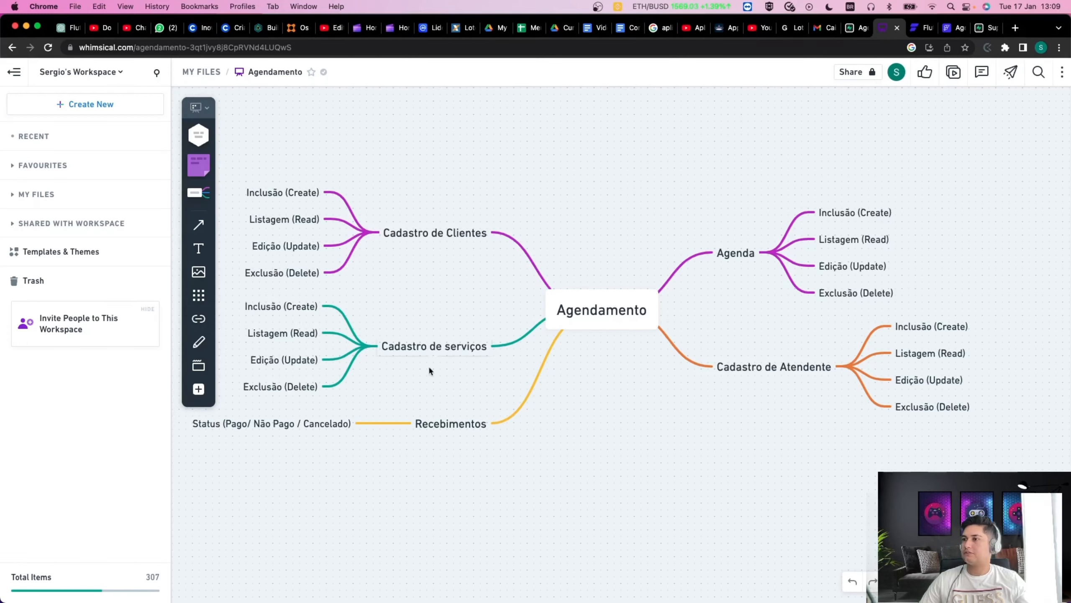
pyautogui.click(853, 28)
pyautogui.write('mpl')
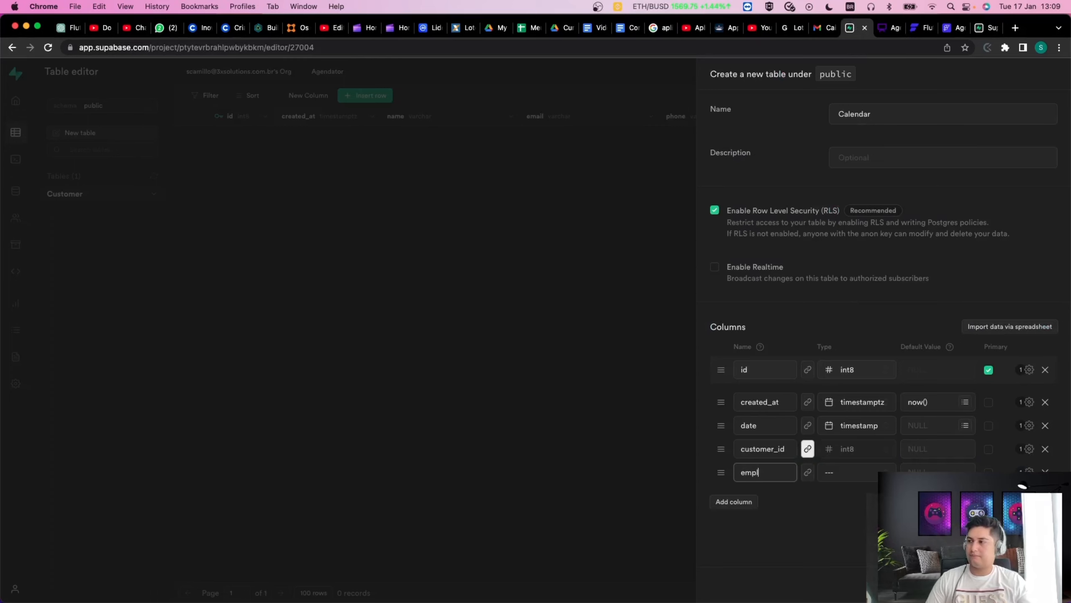
pyautogui.write('oyu')
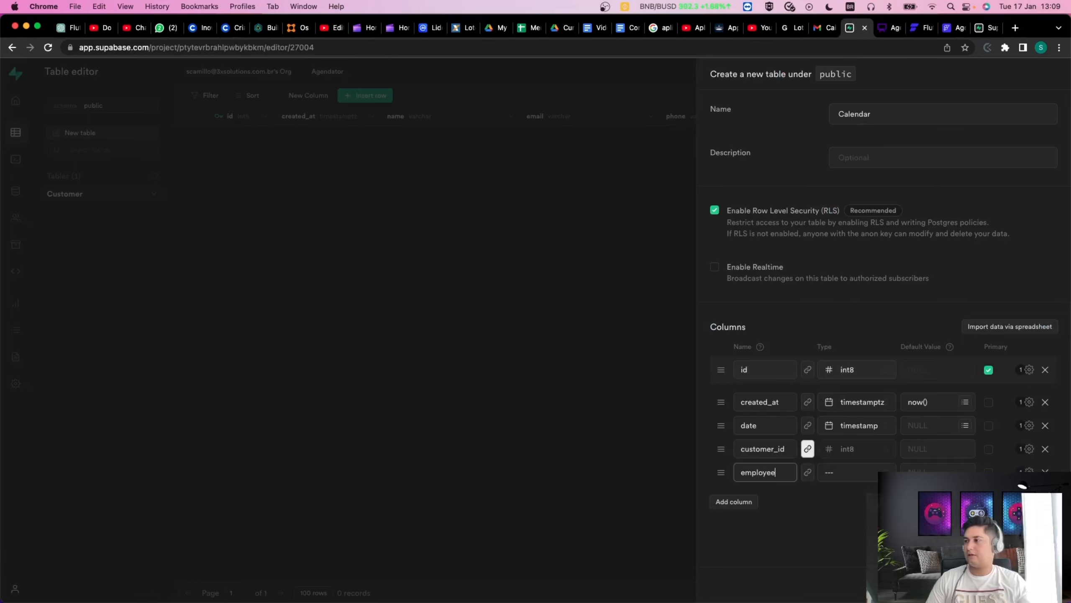
pyautogui.click(807, 472)
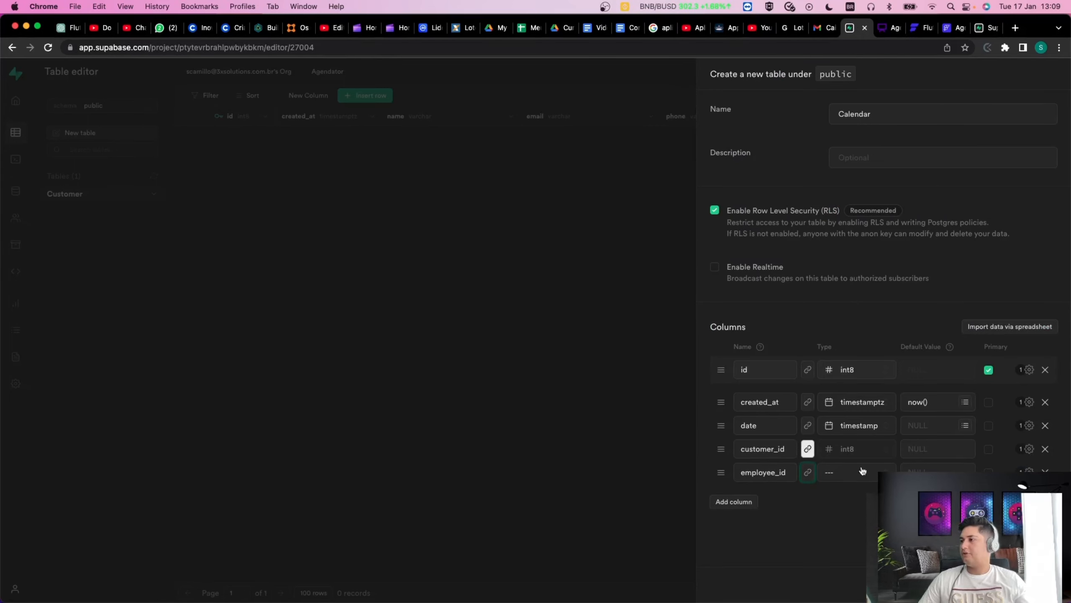
pyautogui.click(847, 481)
pyautogui.scroll(-1, 847, 481)
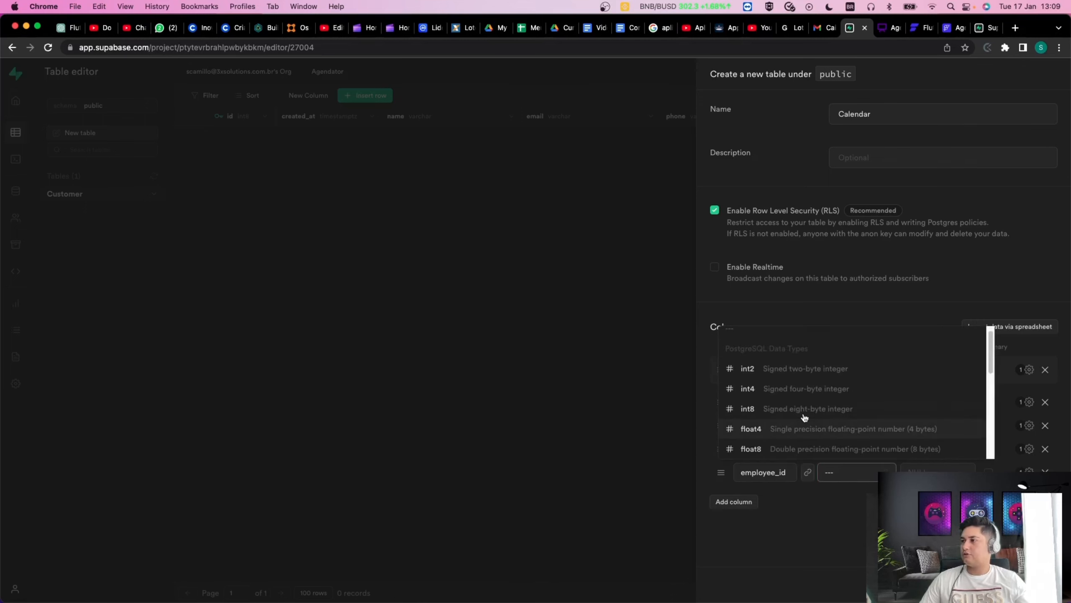
pyautogui.click(805, 409)
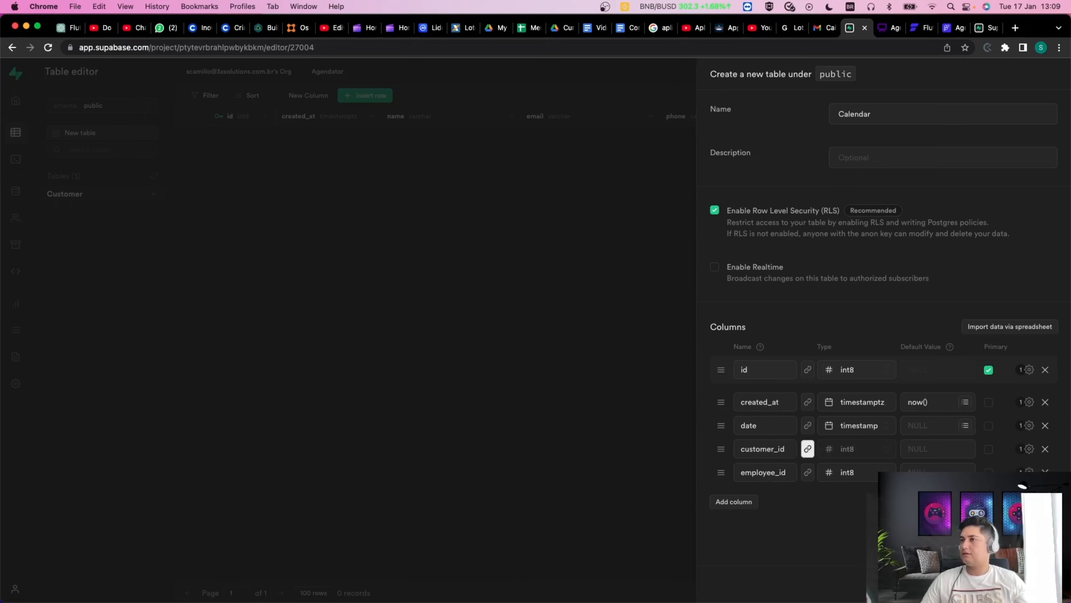
pyautogui.click(1044, 584)
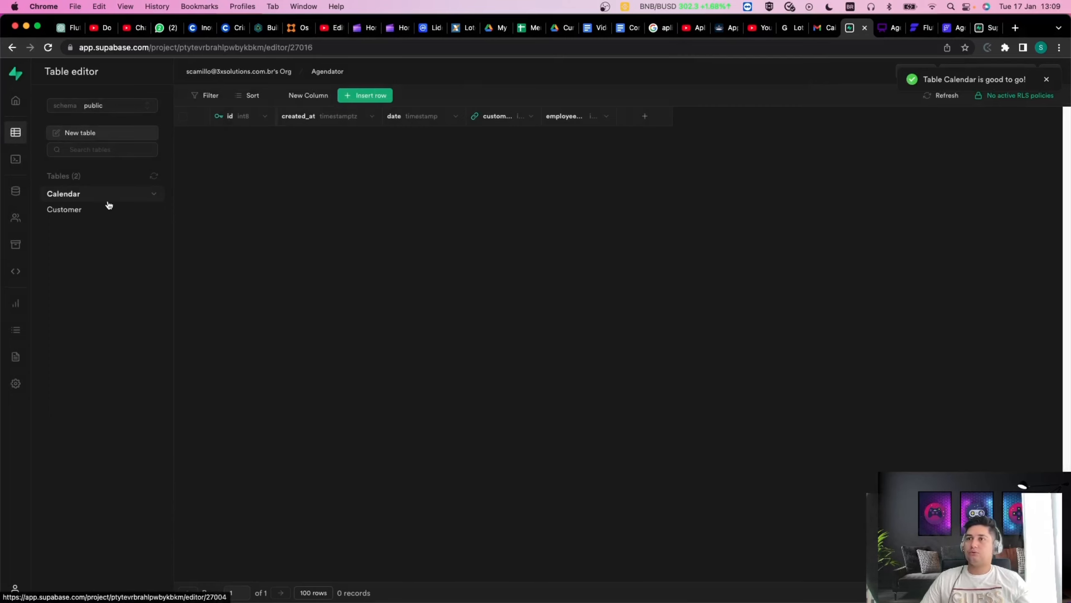
# Edit the Calendar table and add a new column named servicetype_id.
pyautogui.click(154, 195)
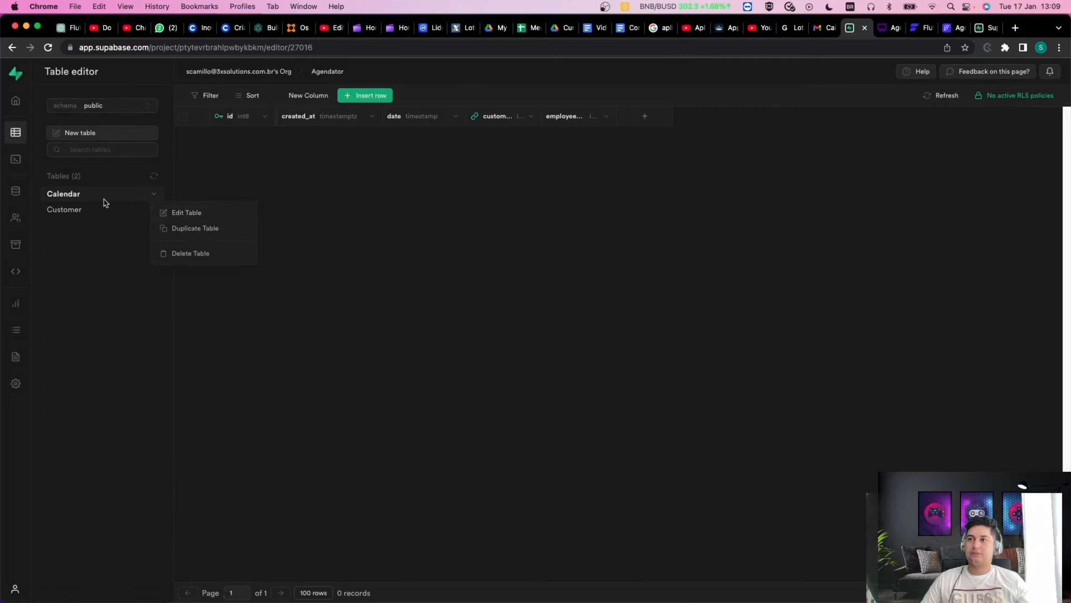
pyautogui.click(176, 213)
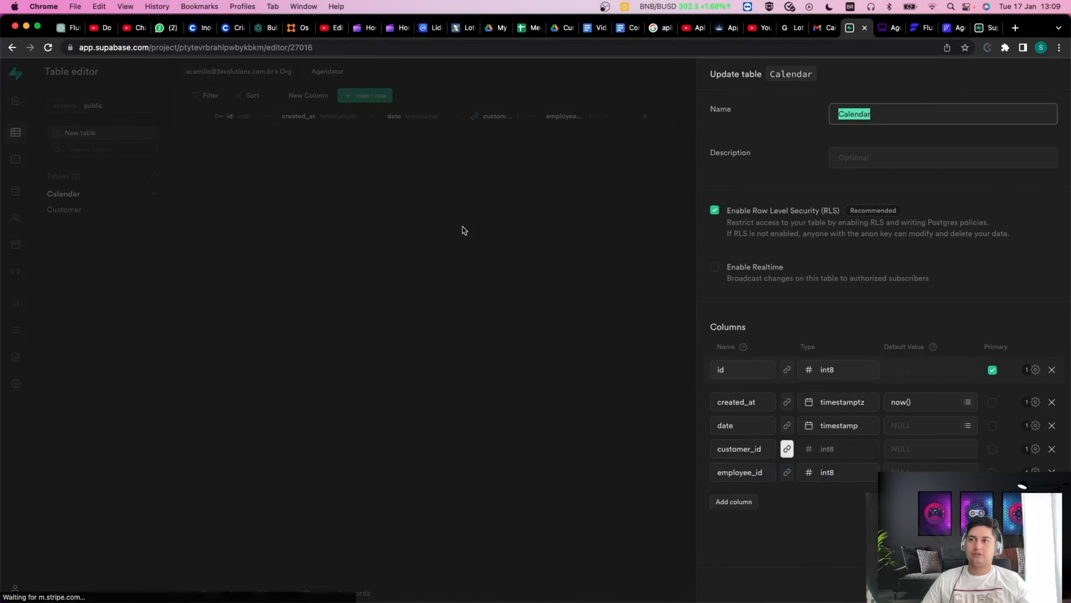
pyautogui.click(752, 507)
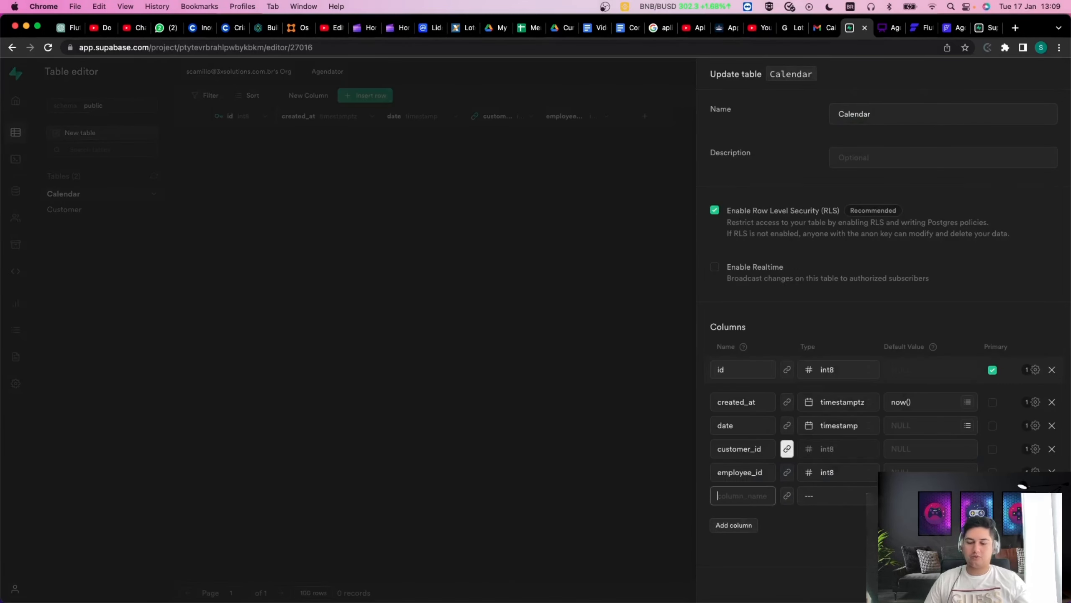
pyautogui.write('ser')
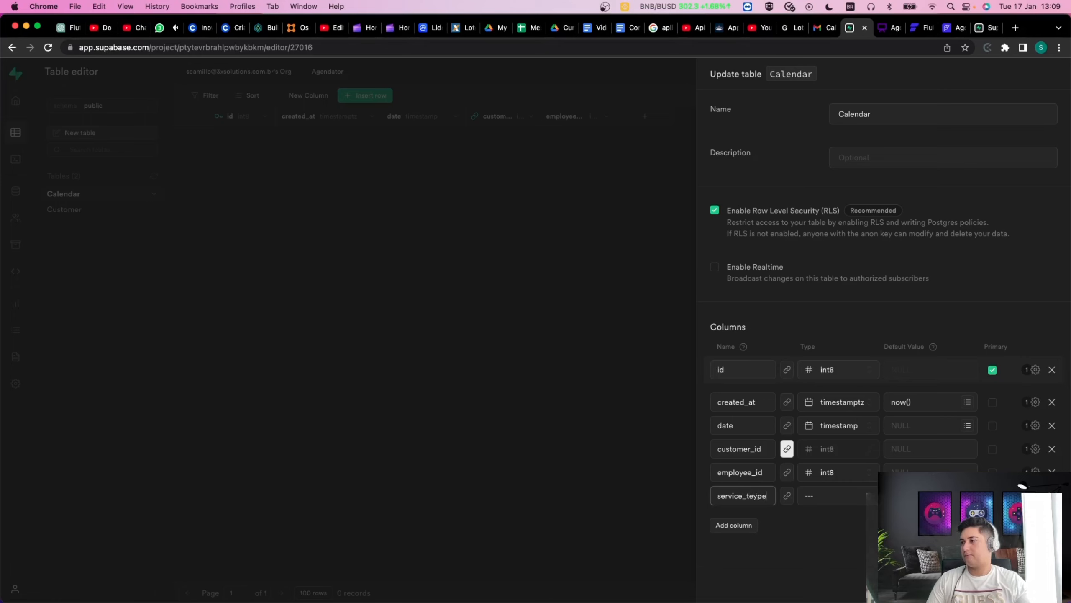
pyautogui.write('vice_typ')
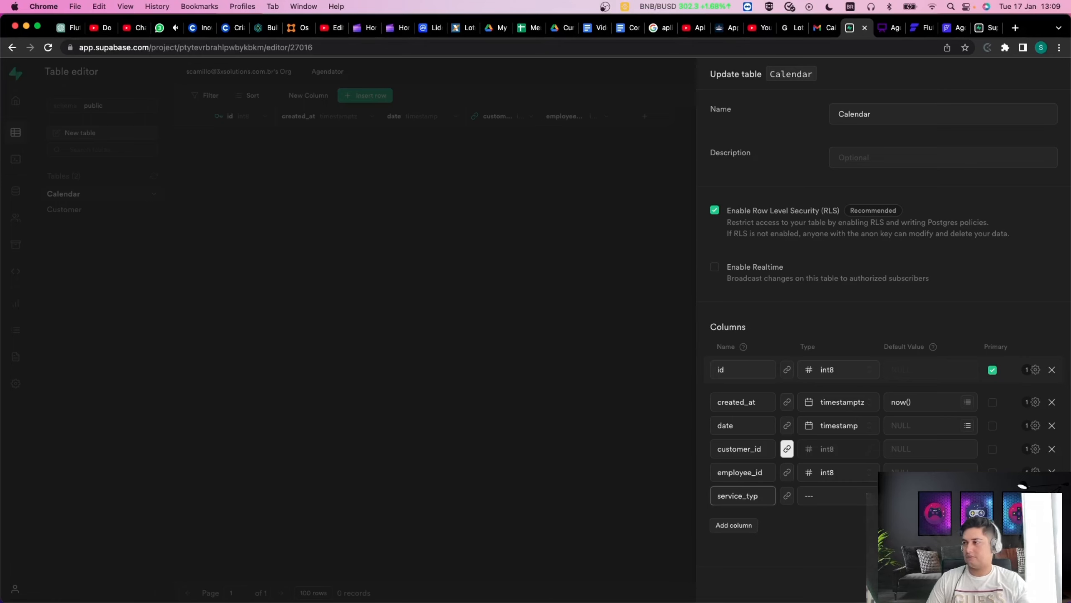
pyautogui.press('BackSpace')
pyautogui.press('BackSpace')
pyautogui.press('BackSpace')
pyautogui.press('BackSpace')
pyautogui.write('type_id')
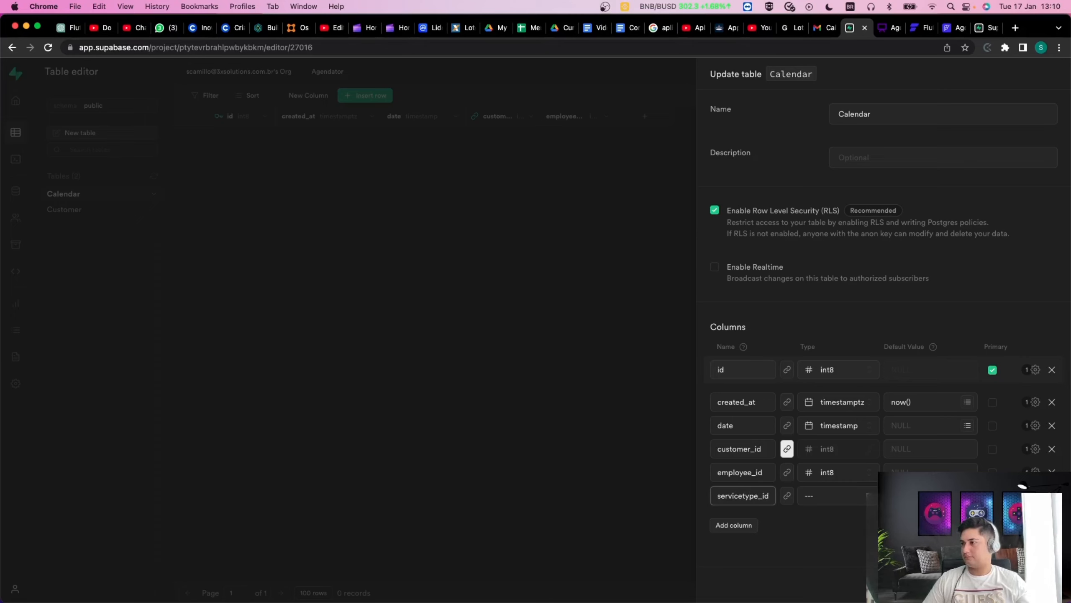
pyautogui.press('Delete')
pyautogui.write('T')
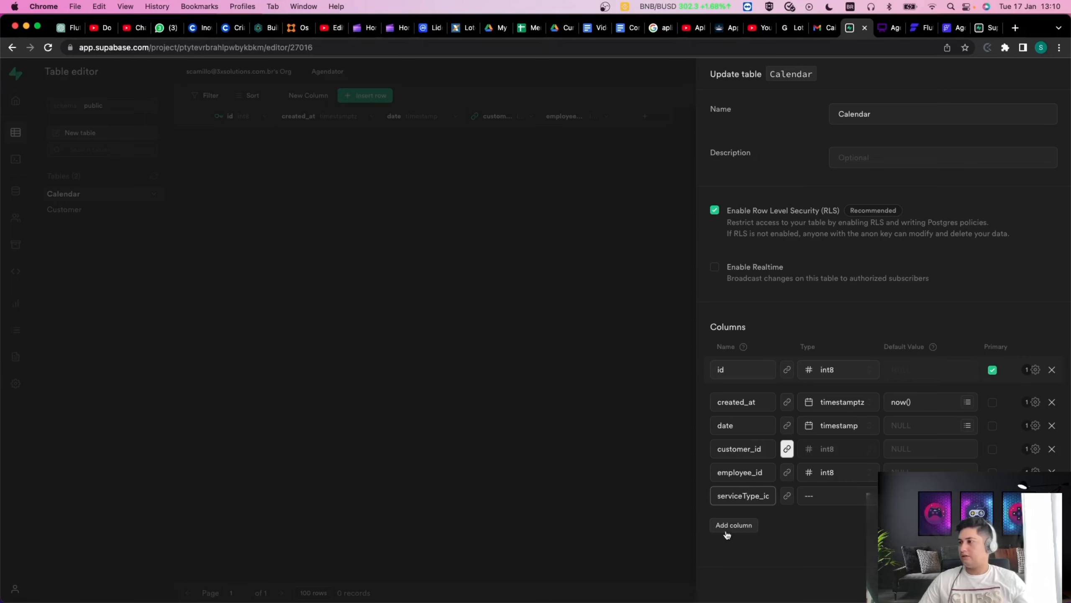
pyautogui.press('BackSpace')
pyautogui.write('t')
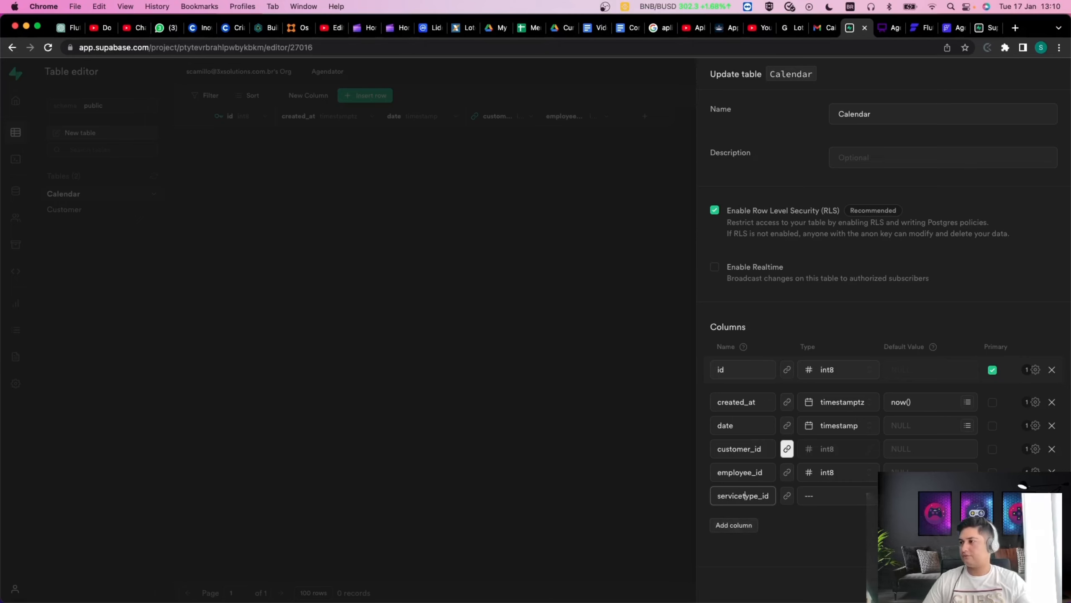
pyautogui.moveTo(719, 496); pyautogui.dragTo(776, 495)
pyautogui.click(789, 541)
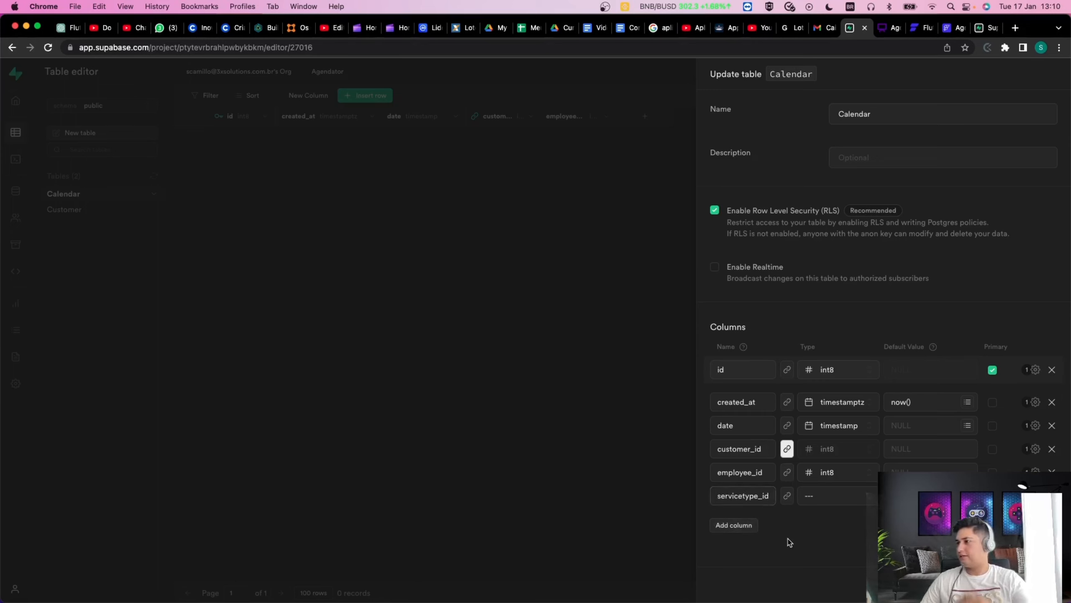
pyautogui.doubleClick(751, 498)
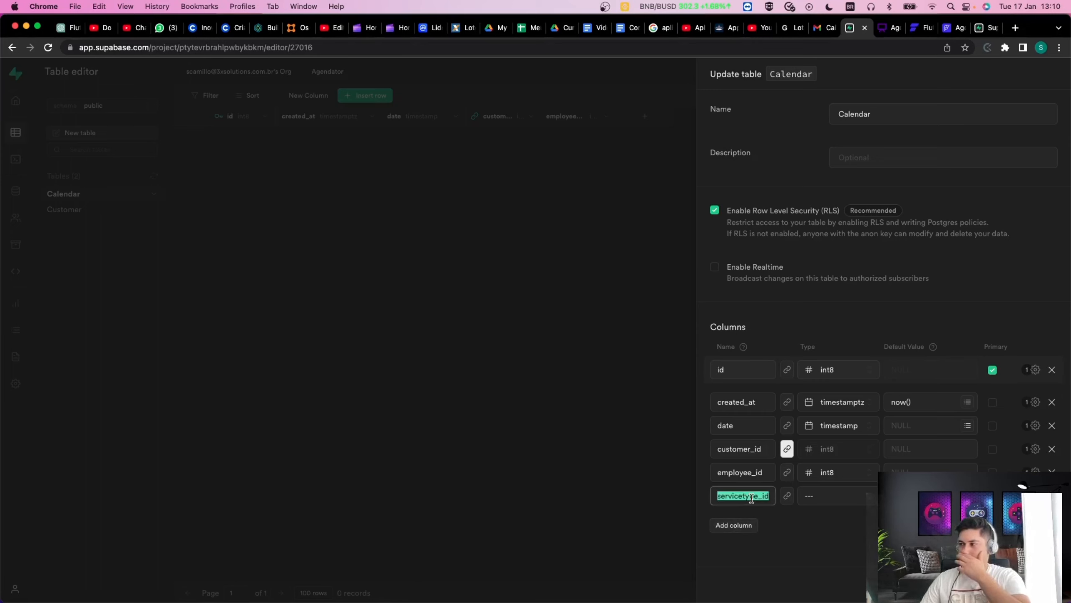
# Set servicetype_id's type to int8 and save the Calendar table.
pyautogui.click(819, 501)
pyautogui.click(759, 433)
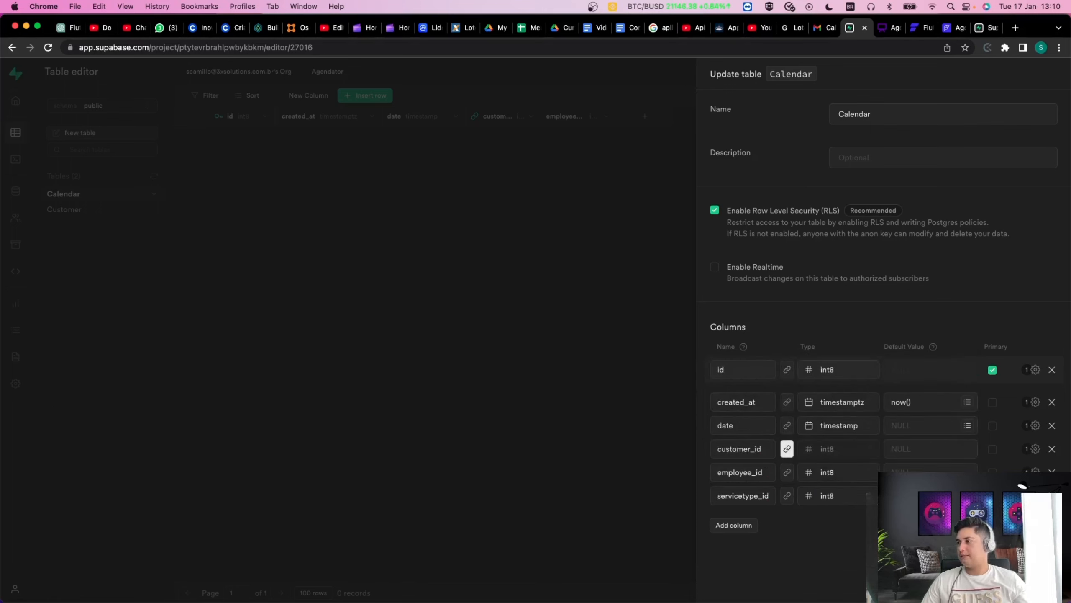
pyautogui.click(1047, 584)
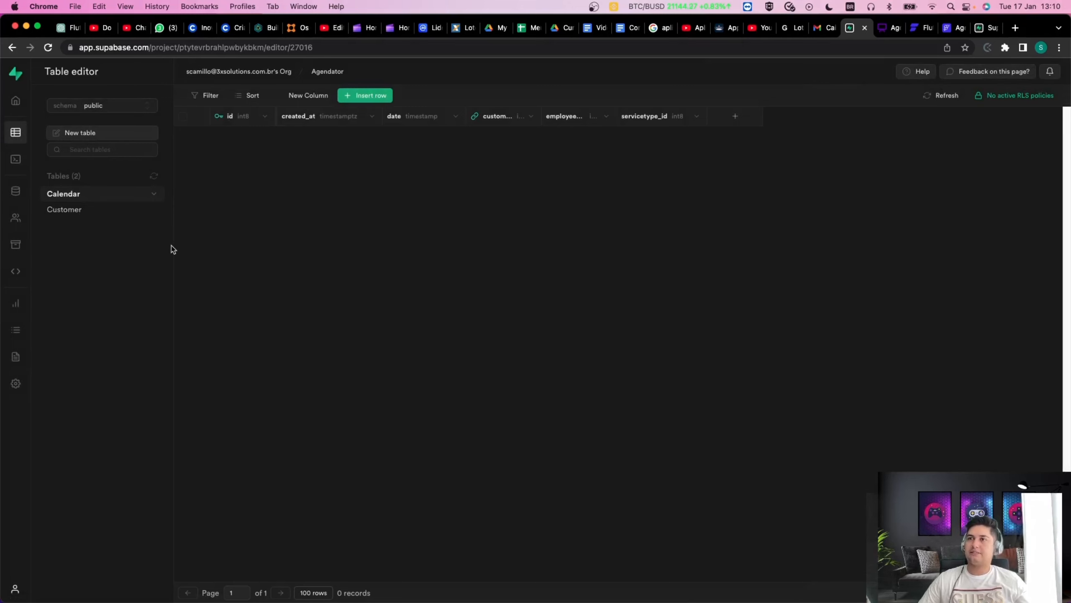
# Start a new Employee table and add a varchar name column.
pyautogui.click(109, 134)
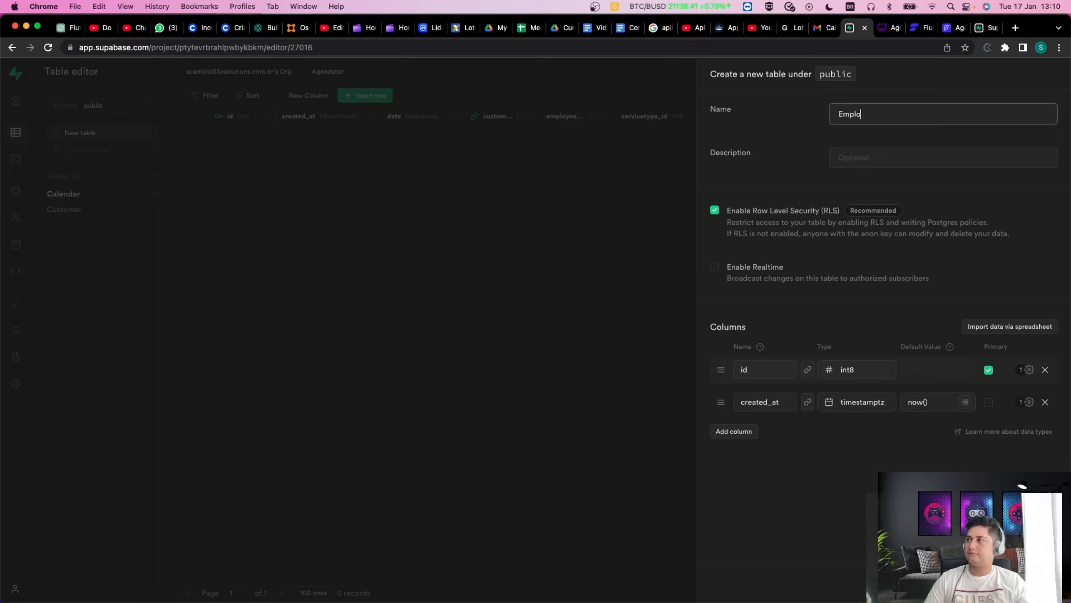
pyautogui.press('BackSpace')
pyautogui.press('BackSpace')
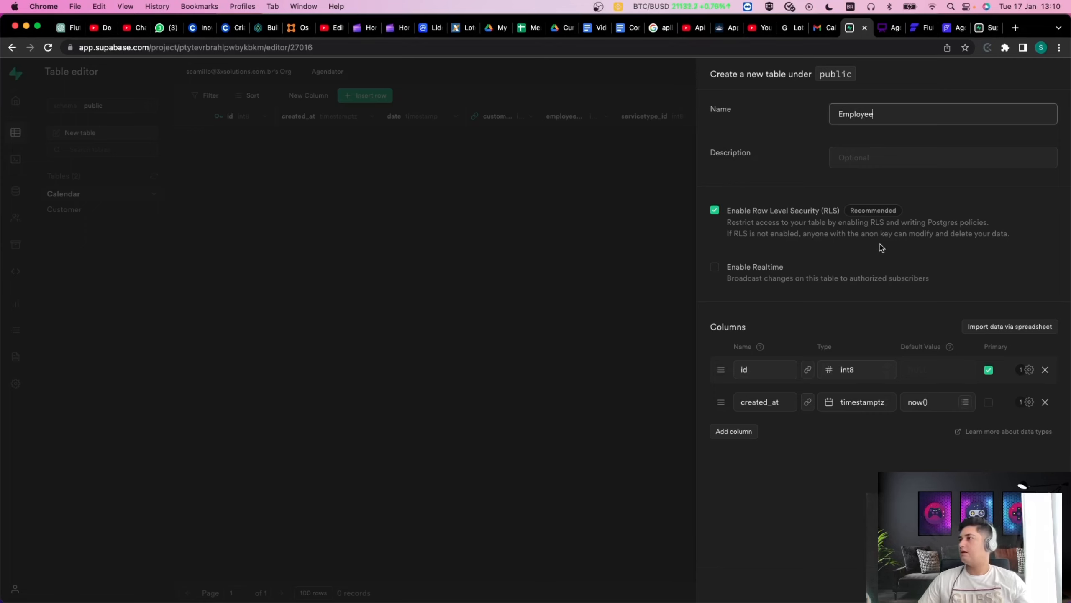
pyautogui.click(734, 433)
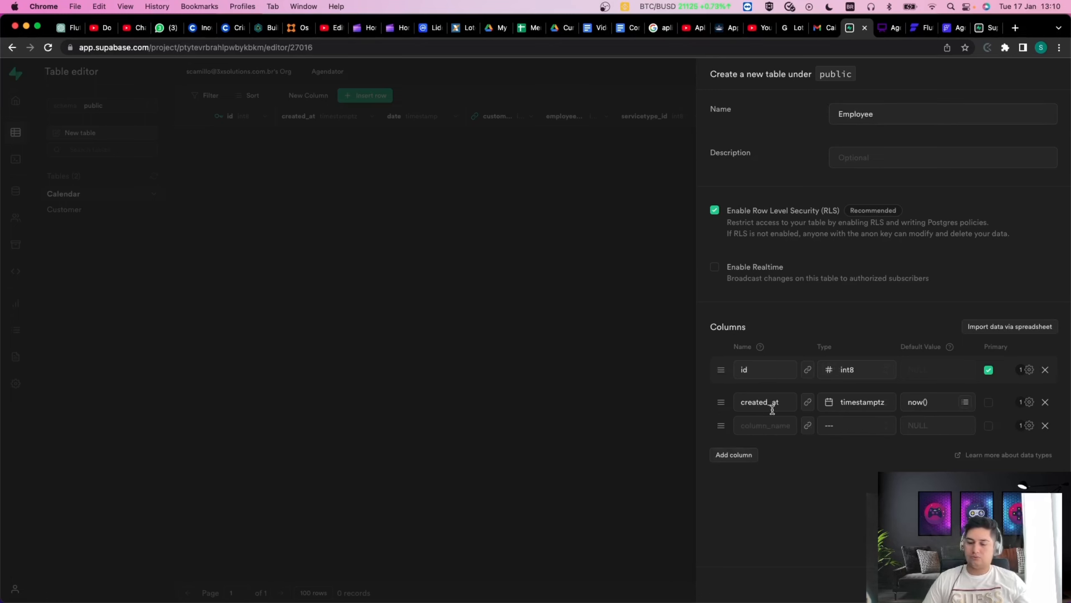
pyautogui.click(766, 424)
pyautogui.write('nome')
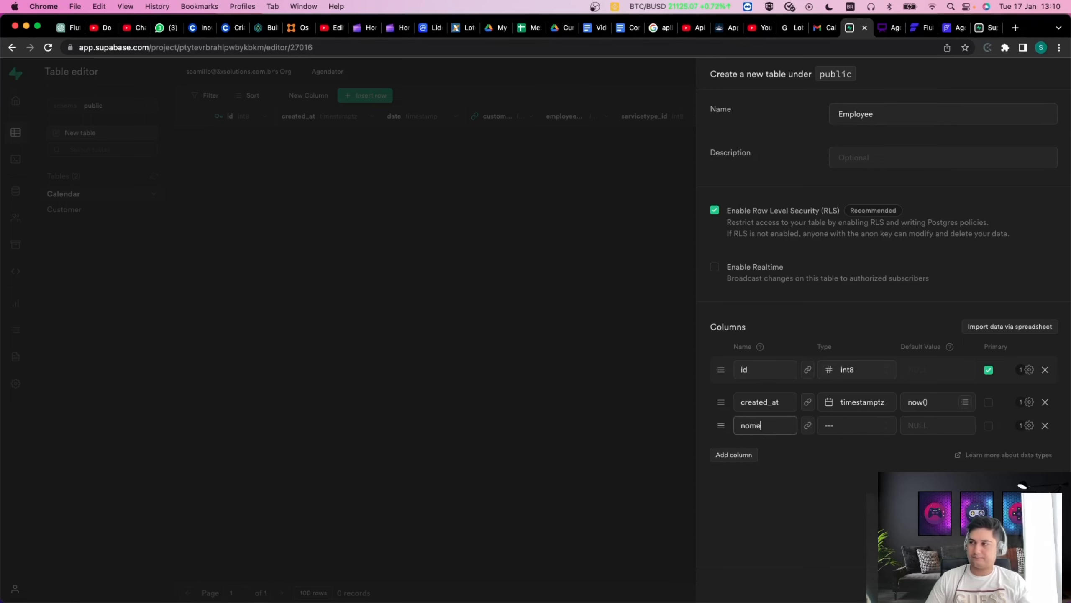
pyautogui.press('BackSpace')
pyautogui.press('BackSpace')
pyautogui.press('BackSpace')
pyautogui.write('an')
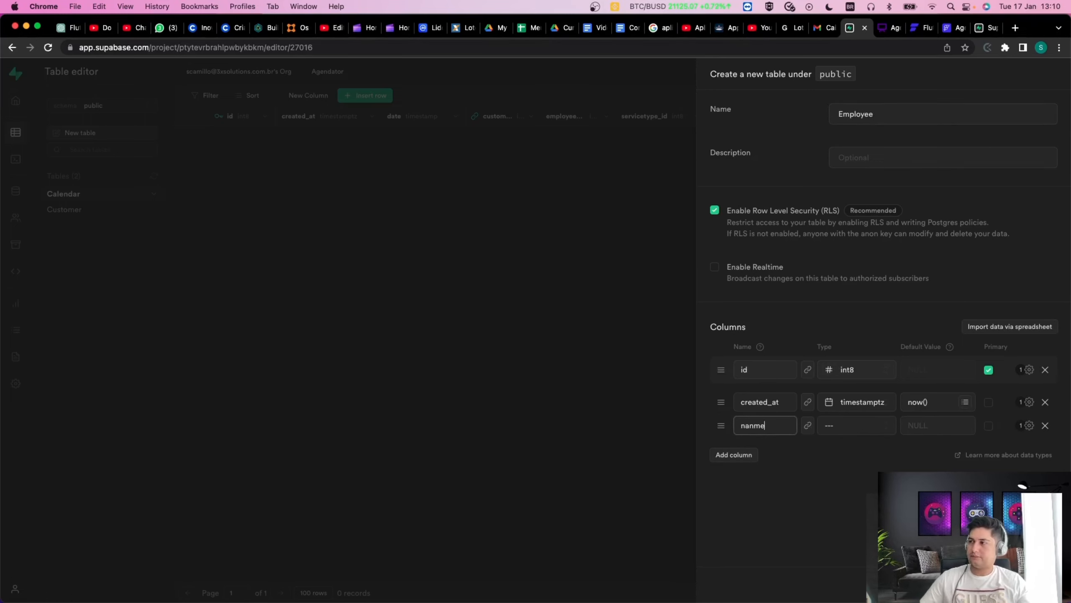
pyautogui.click(823, 429)
pyautogui.click(789, 510)
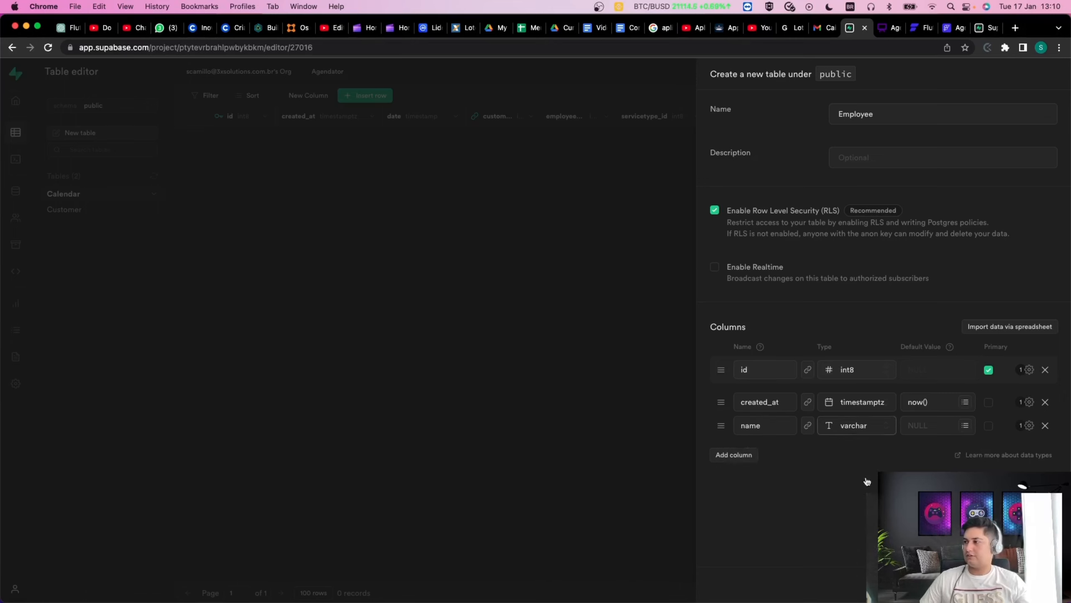
# Add varchar email and phone columns to the Employee table.
pyautogui.click(727, 459)
pyautogui.click(785, 447)
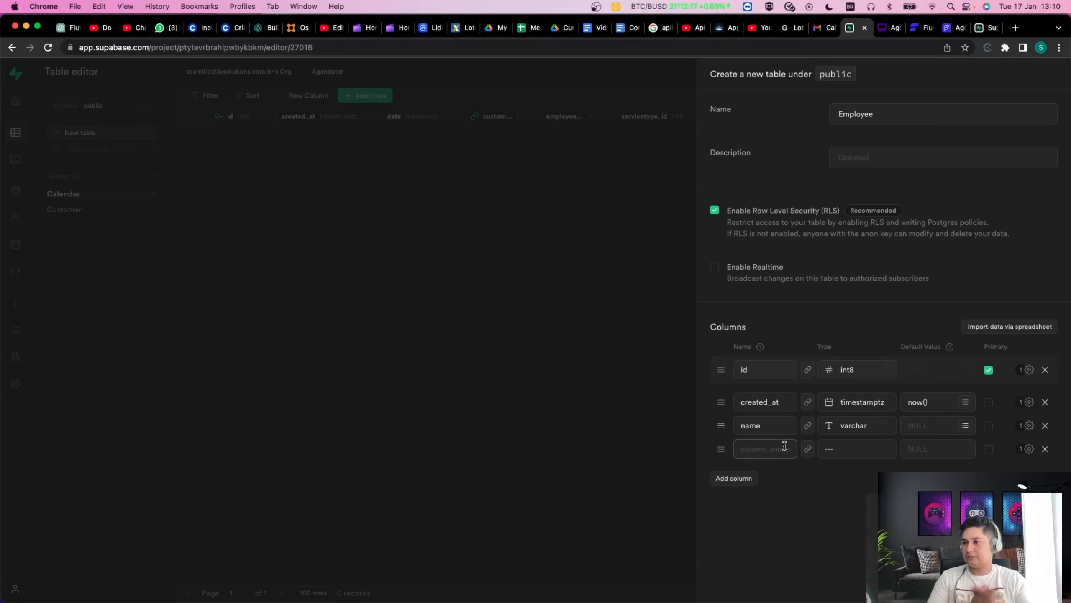
pyautogui.write('email')
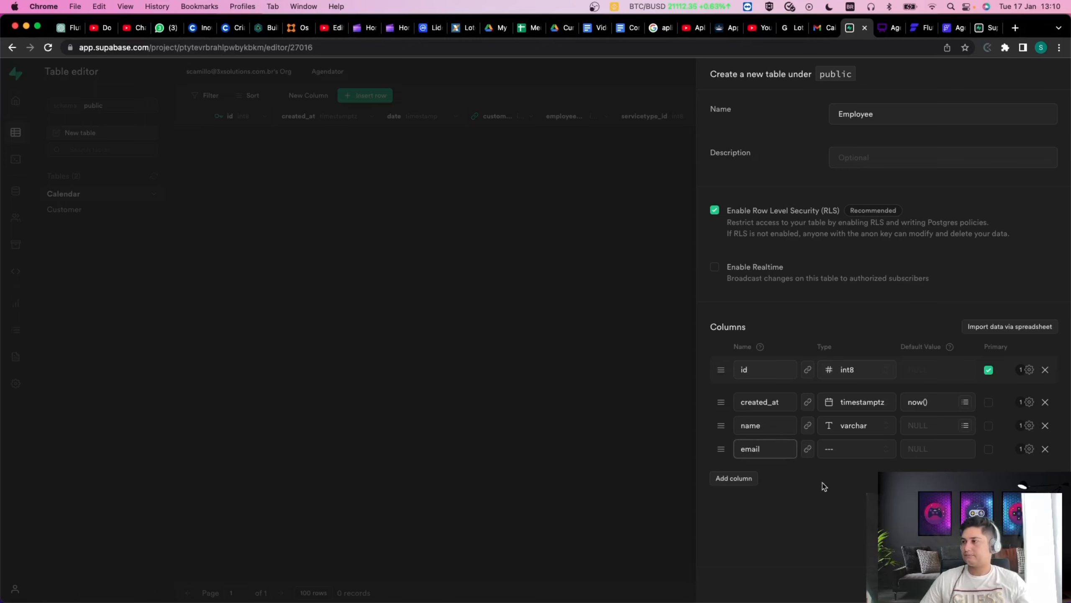
pyautogui.click(833, 450)
pyautogui.scroll(-3, 825, 508)
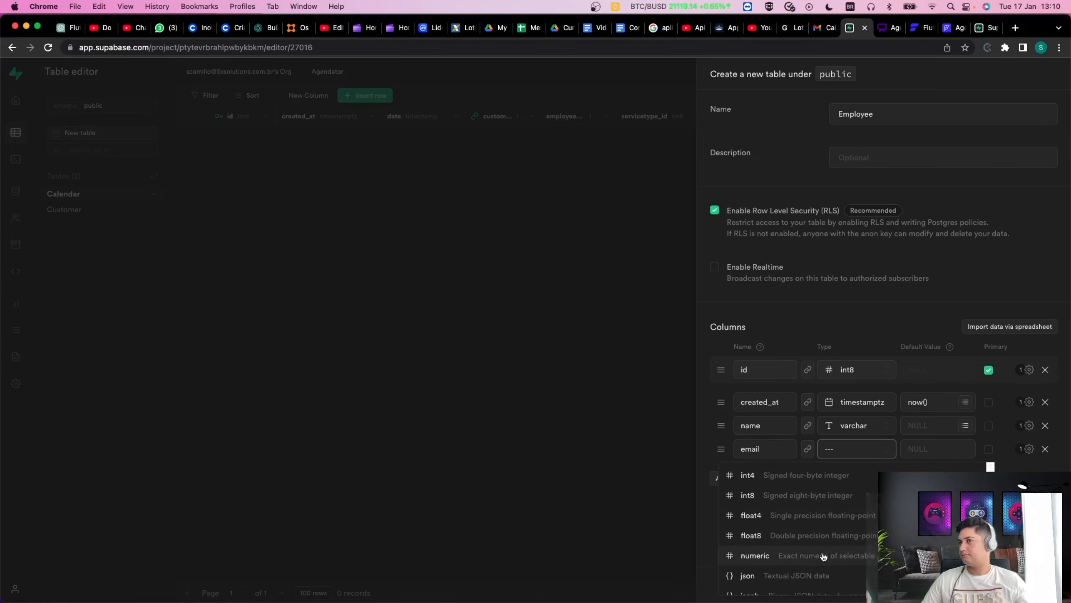
pyautogui.scroll(-1, 821, 563)
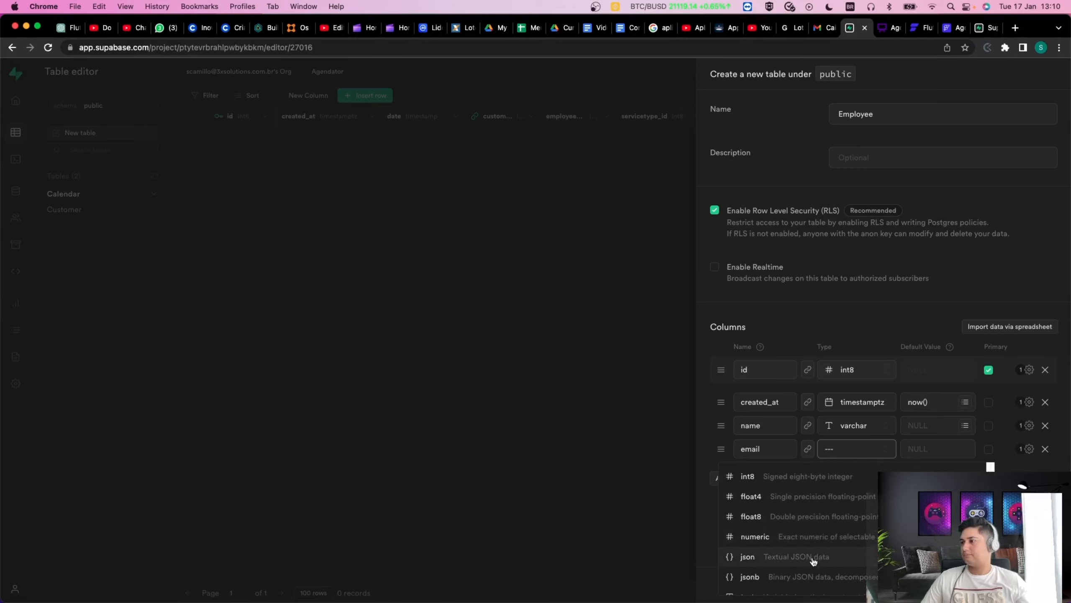
pyautogui.scroll(-1, 810, 559)
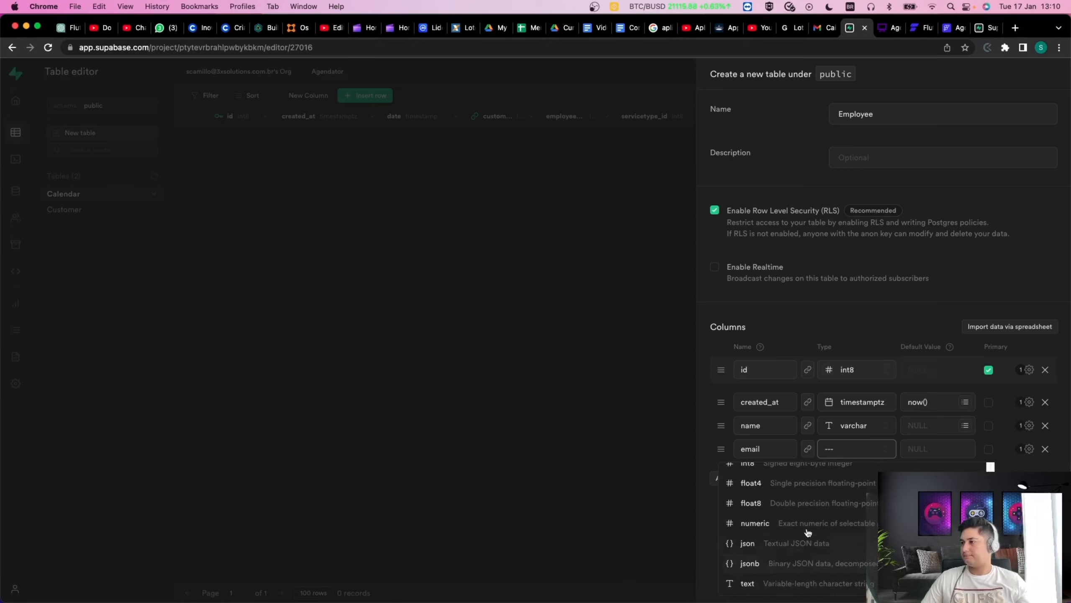
pyautogui.scroll(-2, 799, 562)
pyautogui.click(797, 580)
pyautogui.click(734, 478)
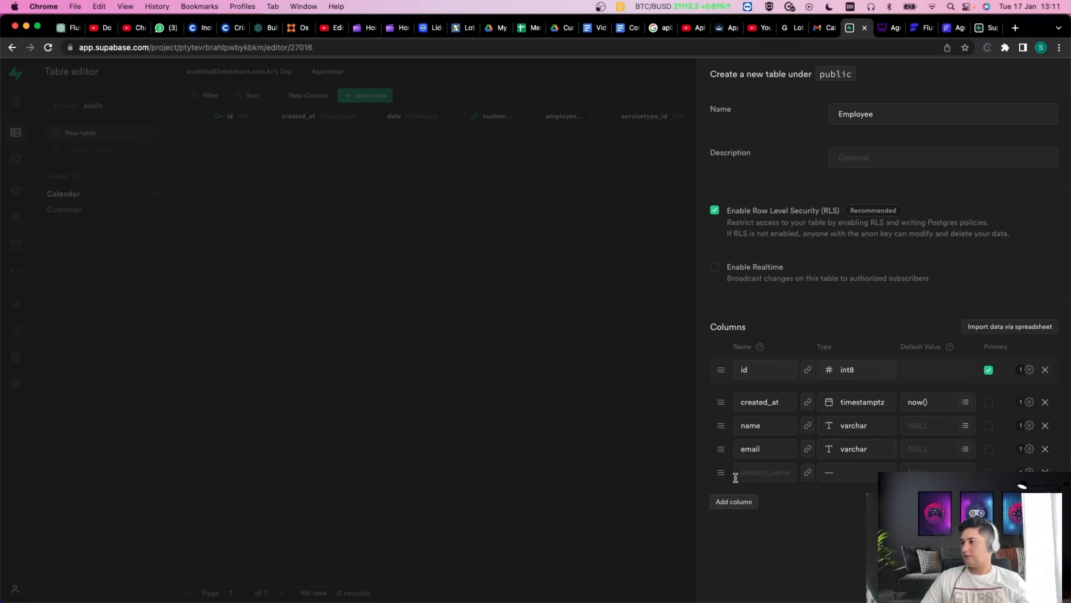
pyautogui.click(744, 479)
pyautogui.write('phone')
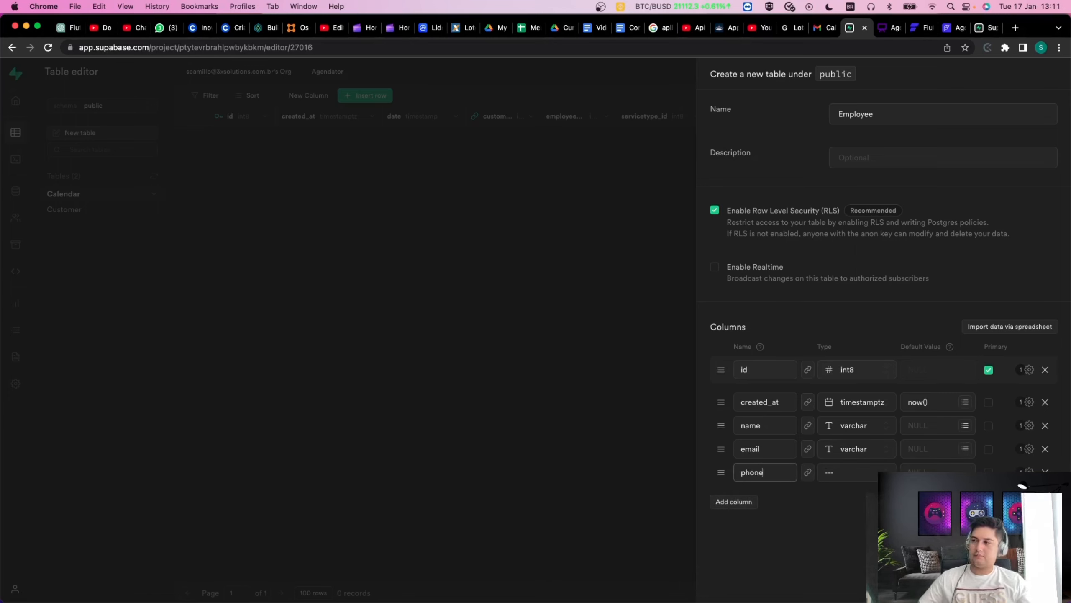
pyautogui.click(839, 473)
pyautogui.scroll(-3, 841, 477)
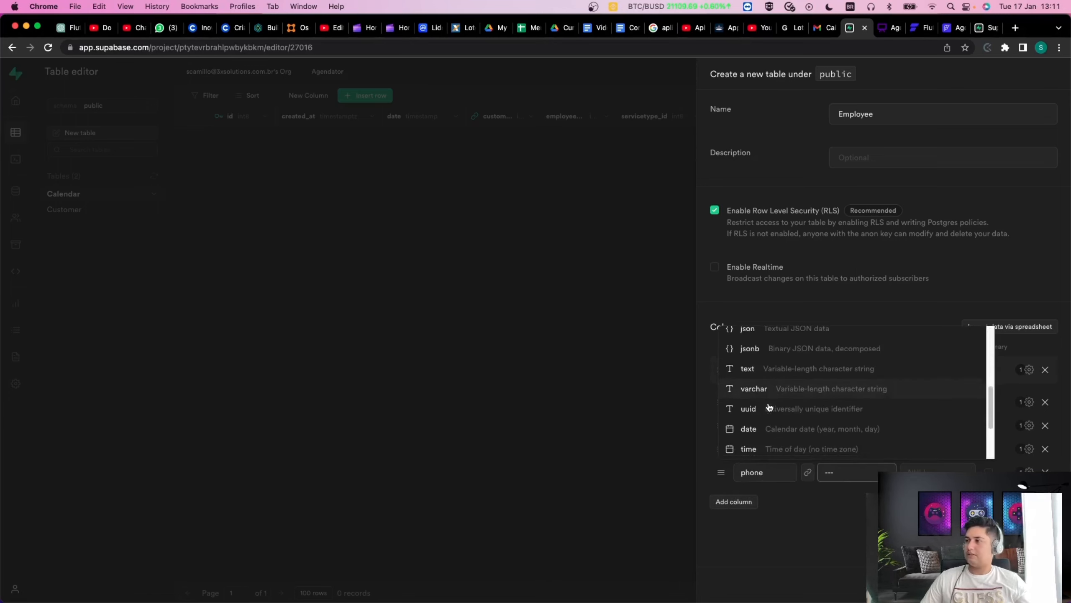
pyautogui.click(778, 389)
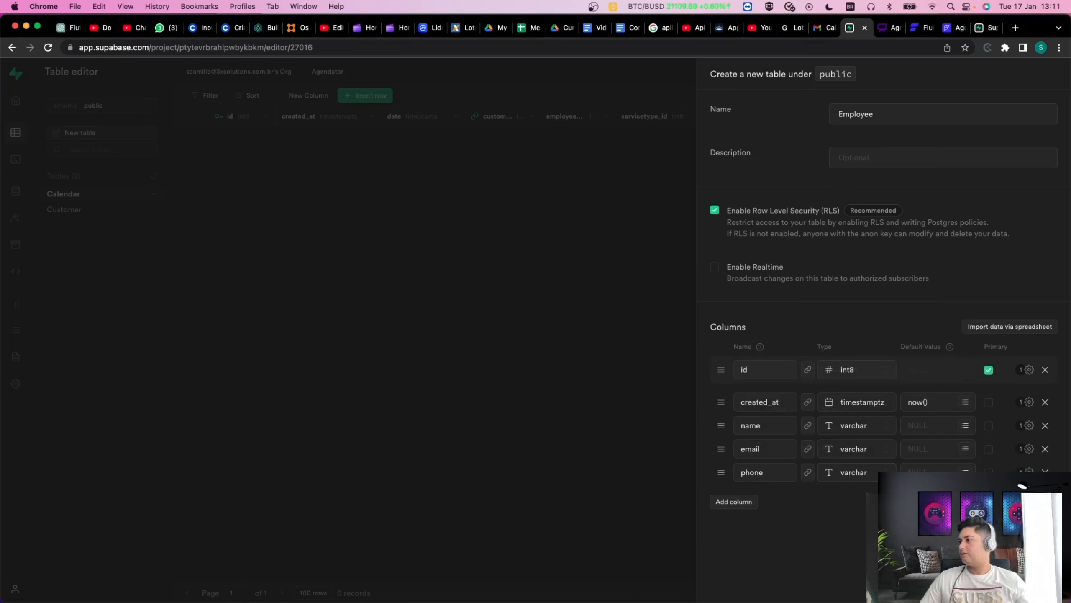
# Add a varchar password column and save the Employee table.
pyautogui.click(739, 503)
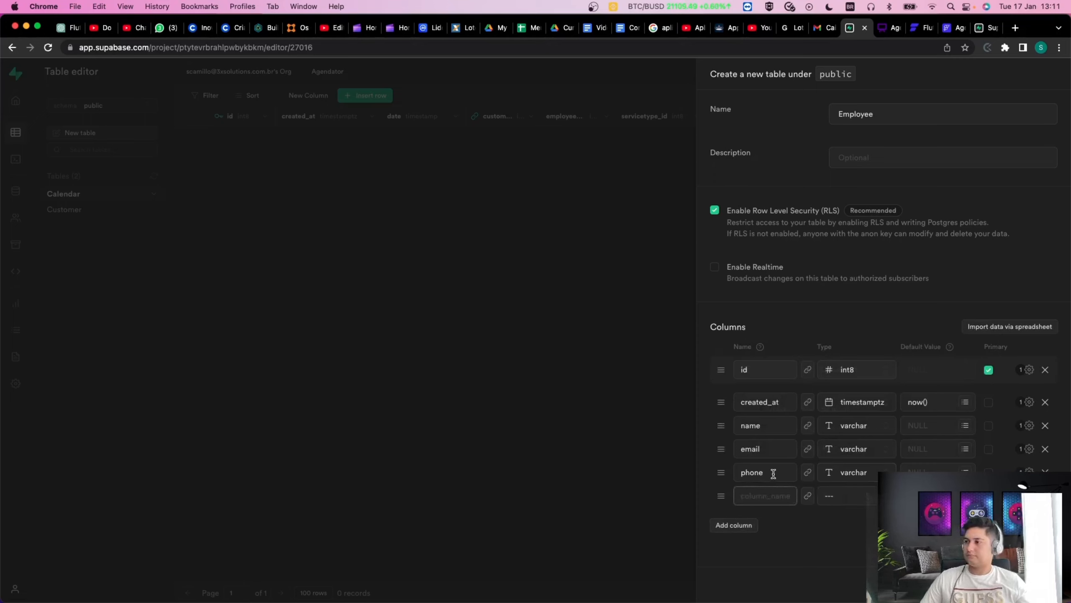
pyautogui.doubleClick(771, 471)
pyautogui.press('super+c')
pyautogui.click(771, 496)
pyautogui.press('super+v')
pyautogui.moveTo(765, 498); pyautogui.dragTo(688, 493)
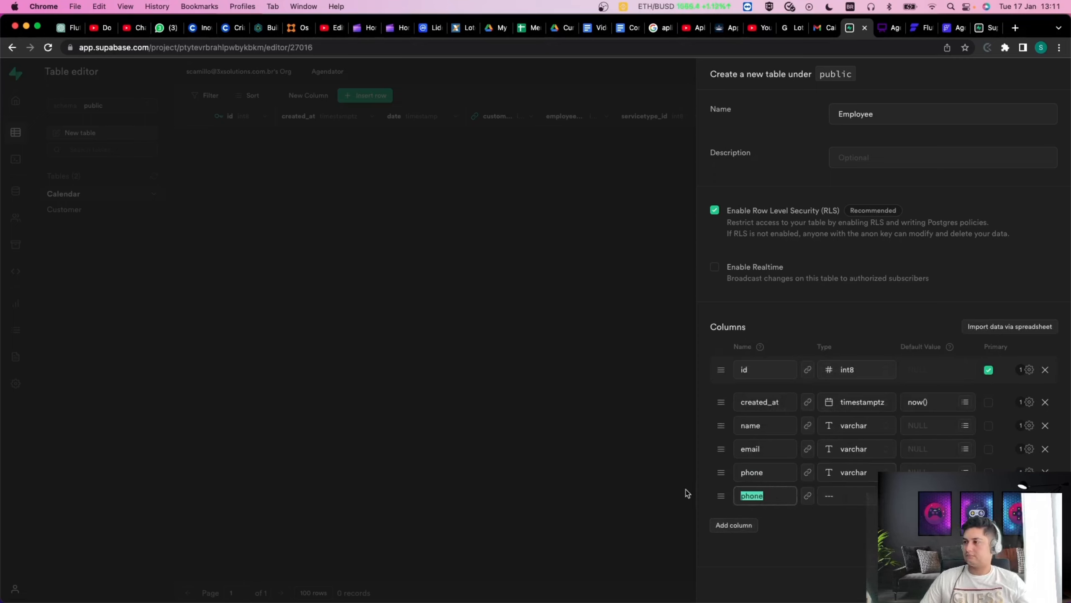
pyautogui.write('passwo')
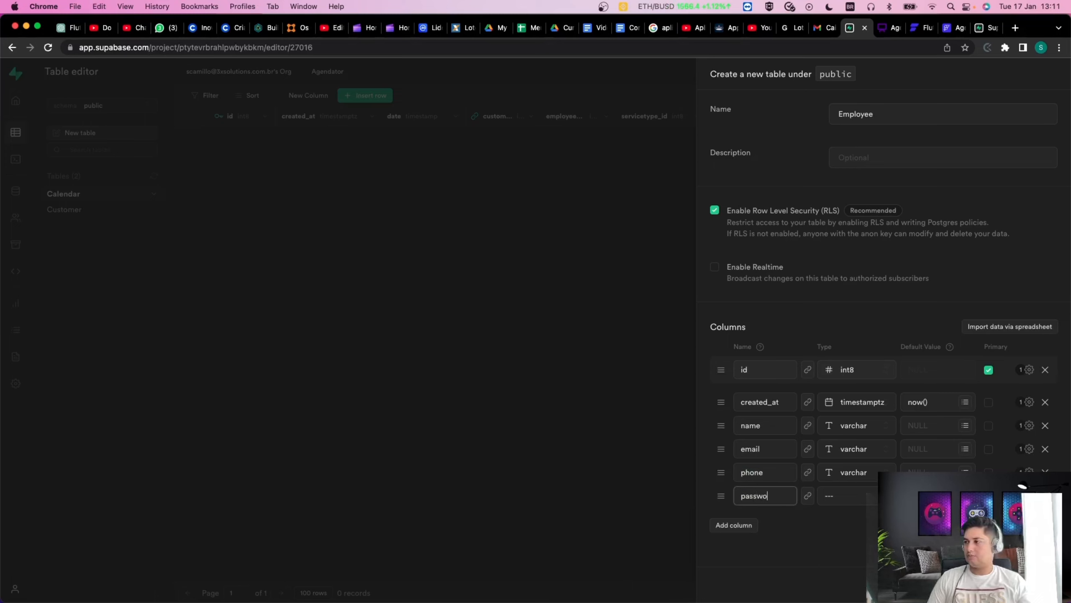
pyautogui.write('rd')
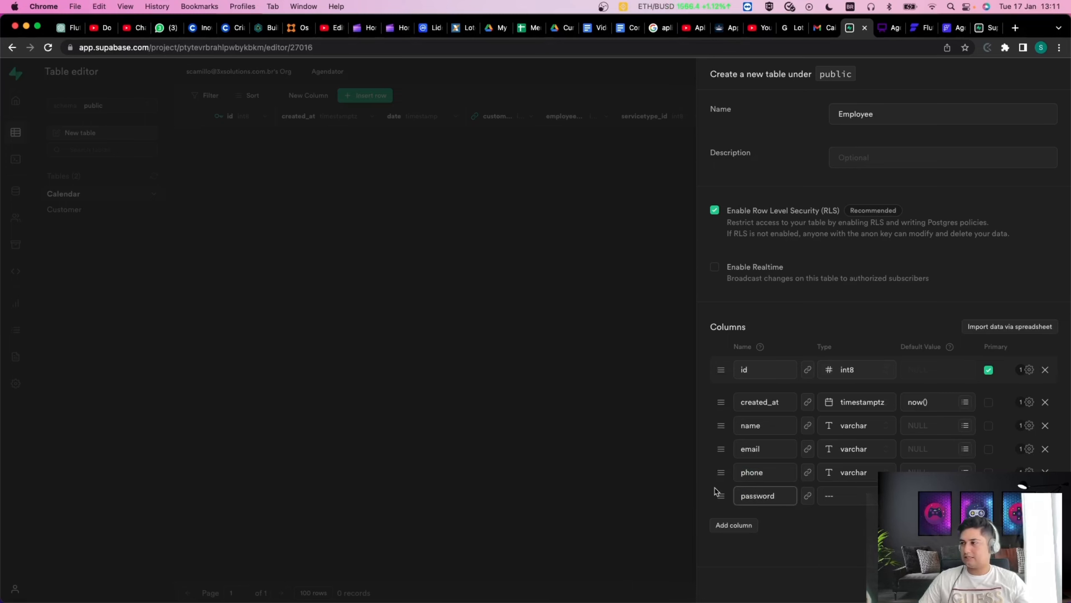
pyautogui.click(846, 501)
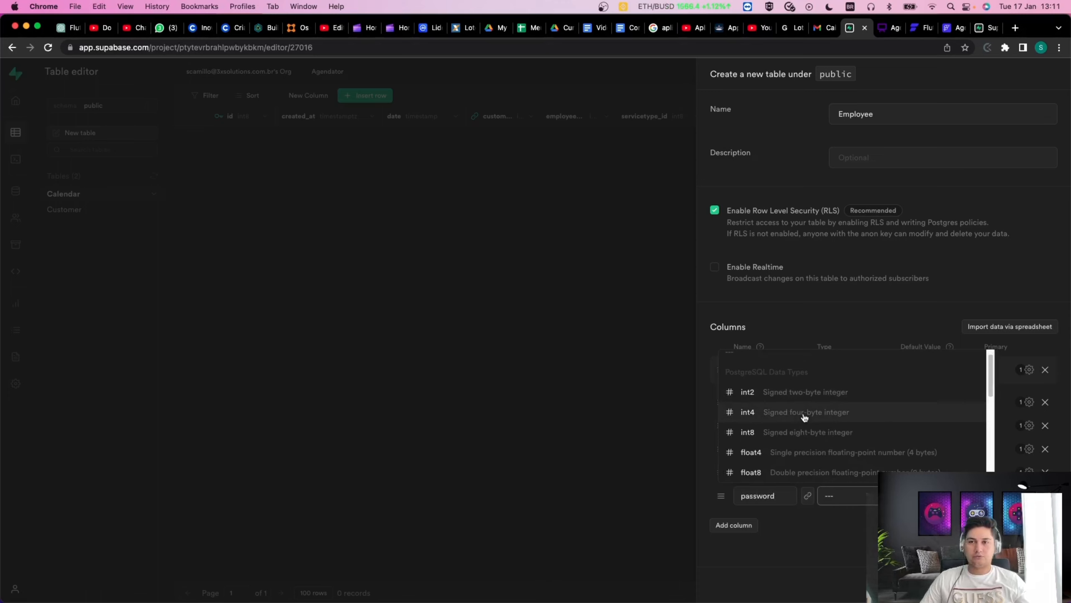
pyautogui.scroll(-2, 860, 443)
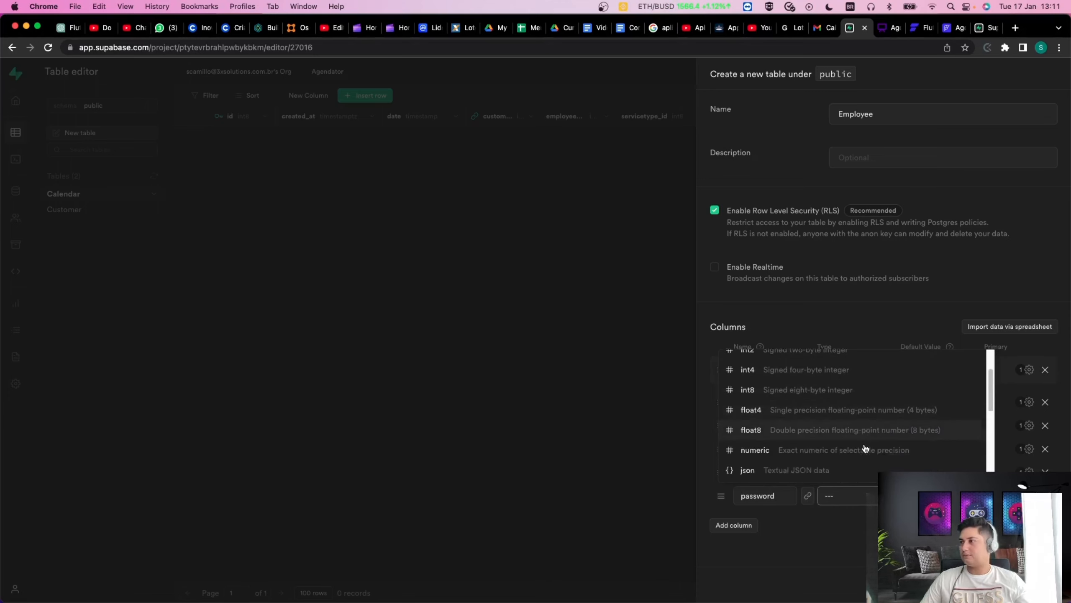
pyautogui.scroll(-3, 863, 446)
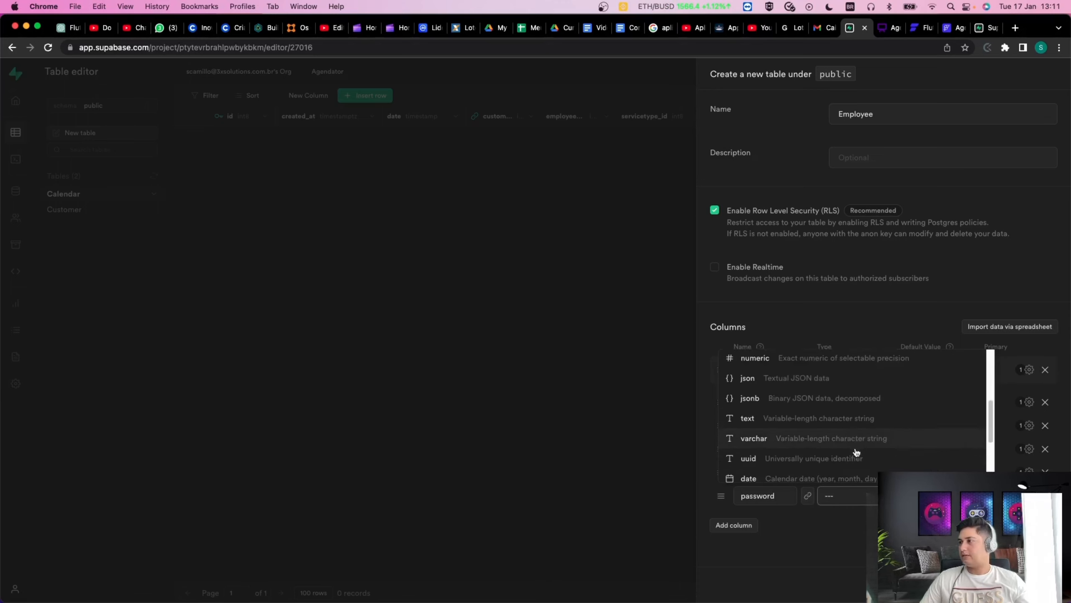
pyautogui.click(791, 438)
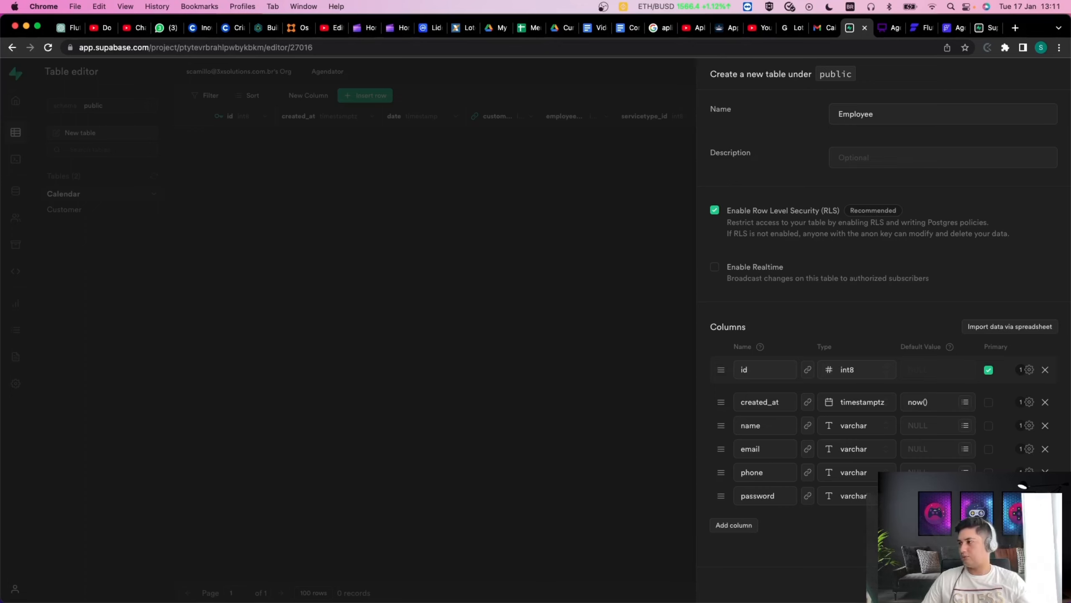
pyautogui.click(1046, 585)
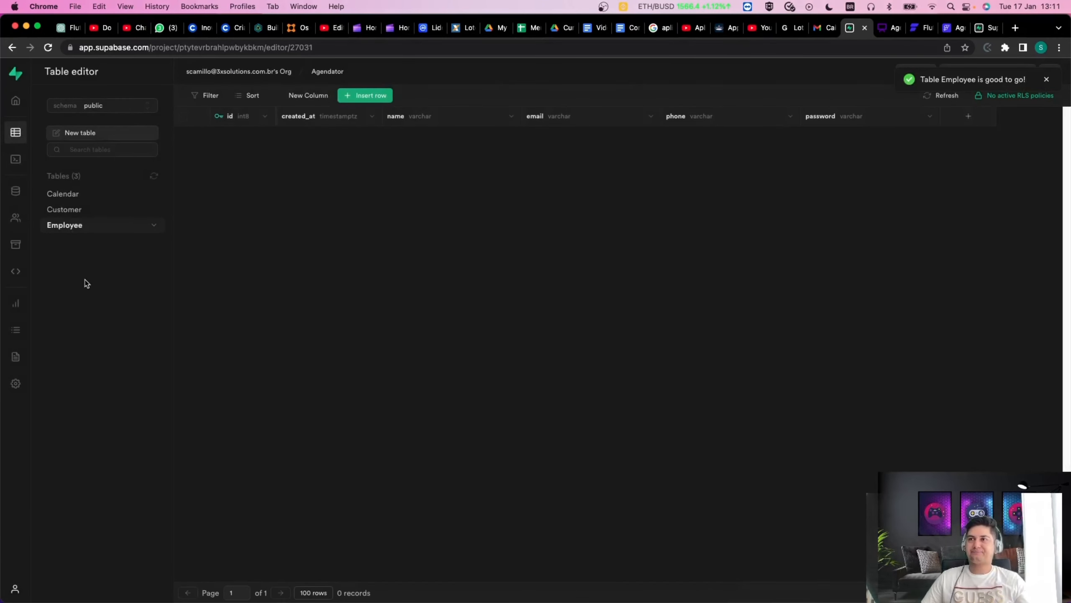
# Name a new table ServiceType and give it a varchar description column.
pyautogui.click(102, 132)
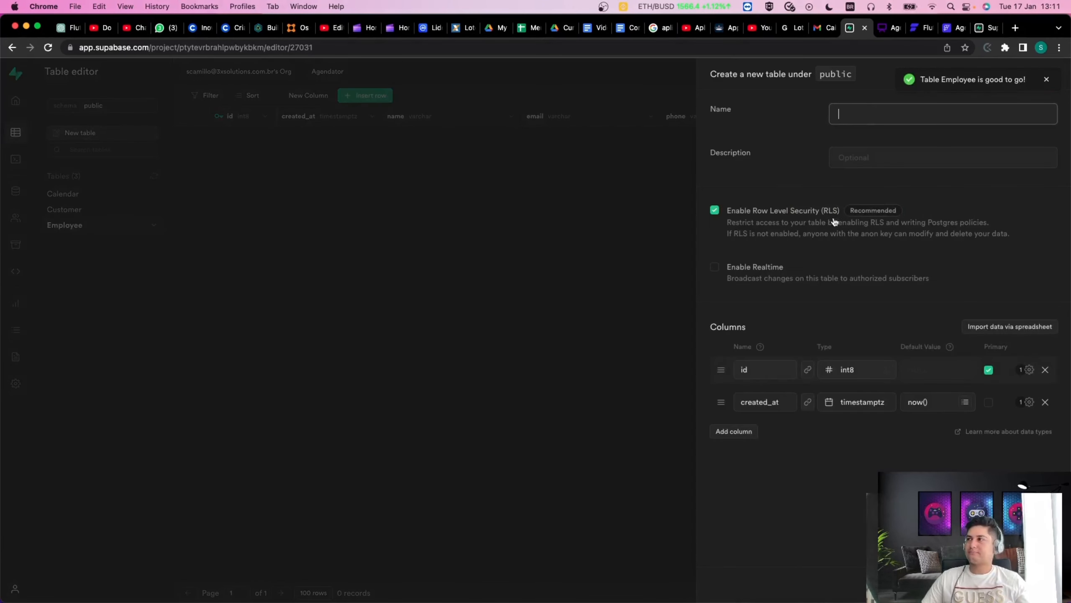
pyautogui.write('ServiceType')
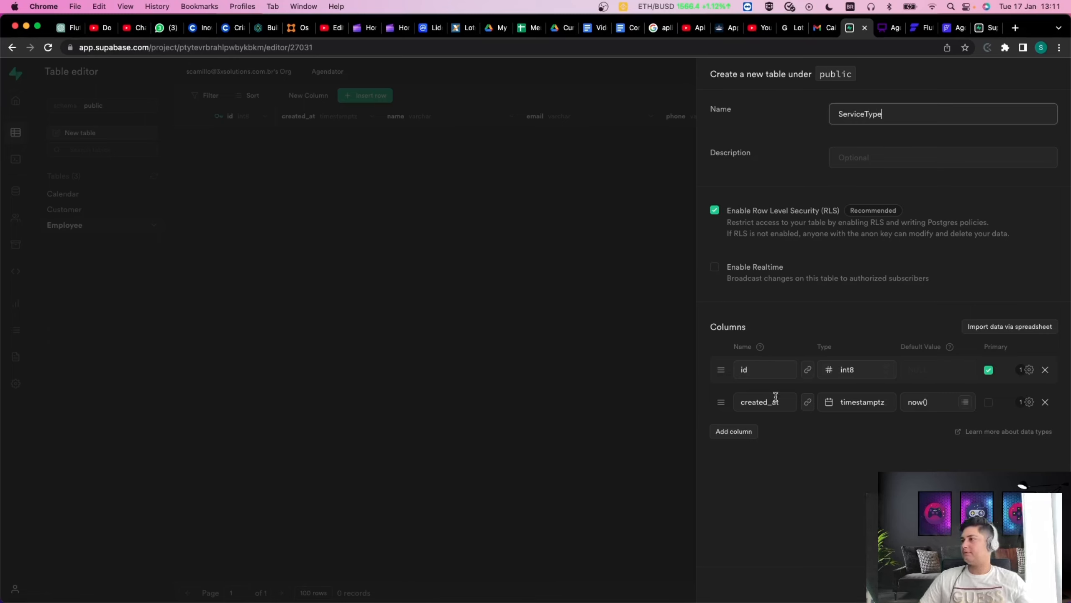
pyautogui.click(767, 371)
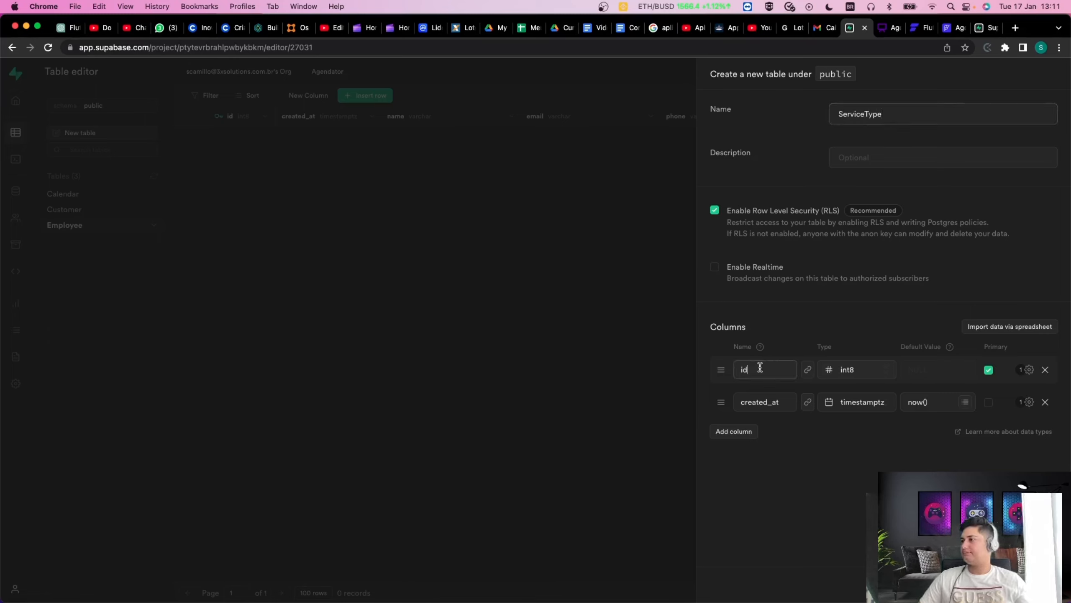
pyautogui.click(739, 436)
pyautogui.click(772, 421)
pyautogui.write('De')
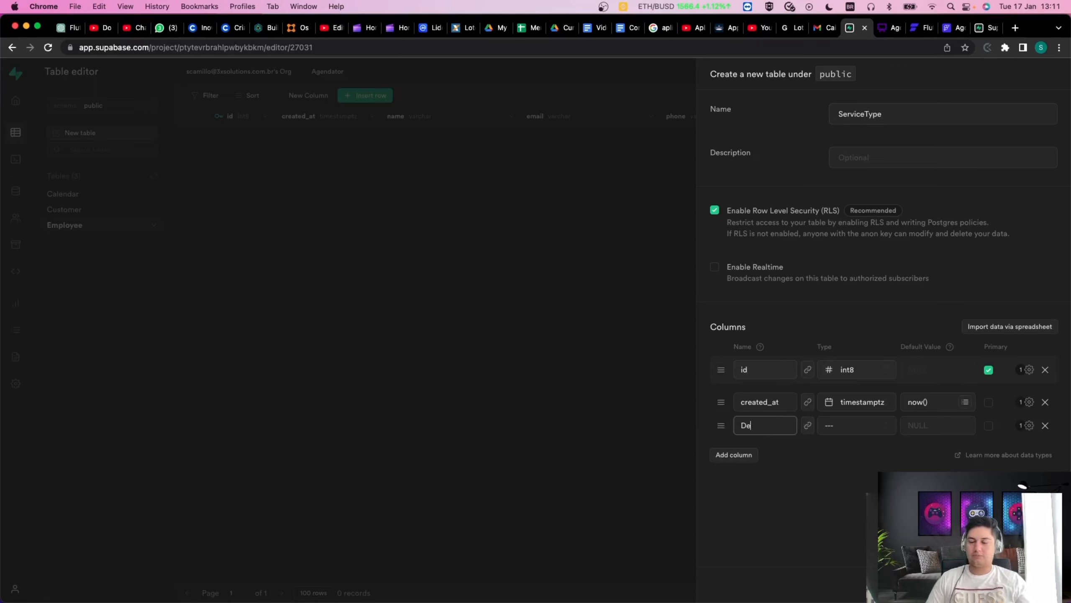
pyautogui.press('BackSpace')
pyautogui.press('BackSpace')
pyautogui.write('description')
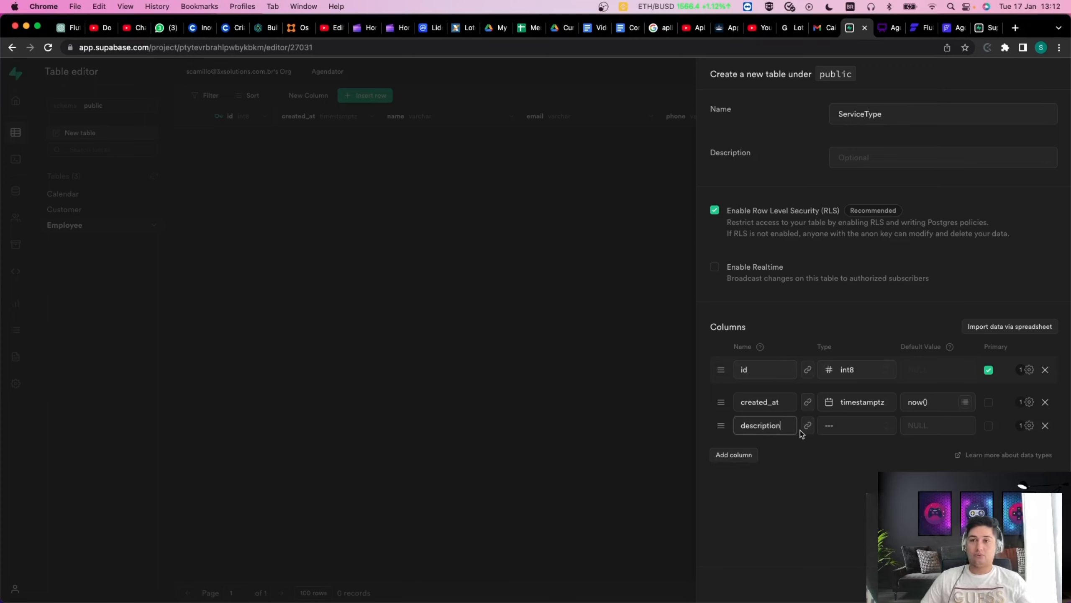
pyautogui.click(873, 484)
pyautogui.click(878, 435)
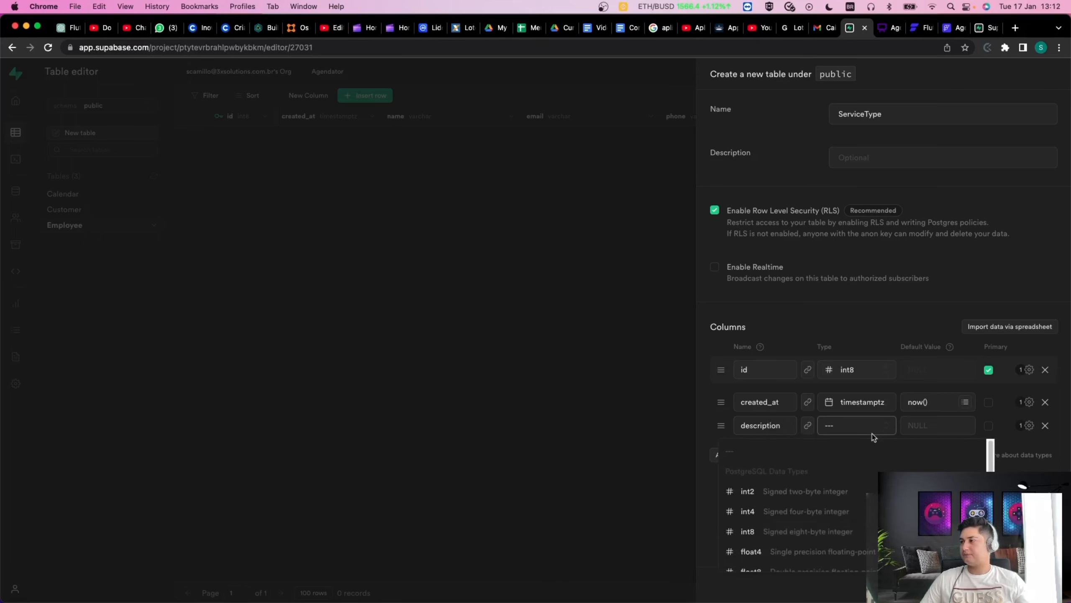
pyautogui.scroll(-3, 869, 527)
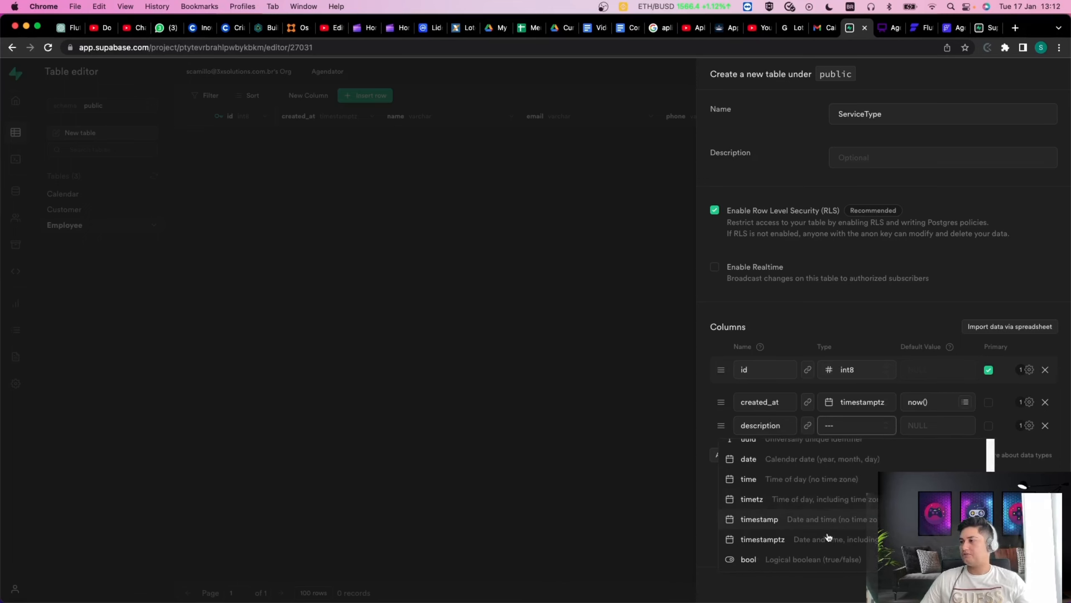
pyautogui.scroll(1, 842, 515)
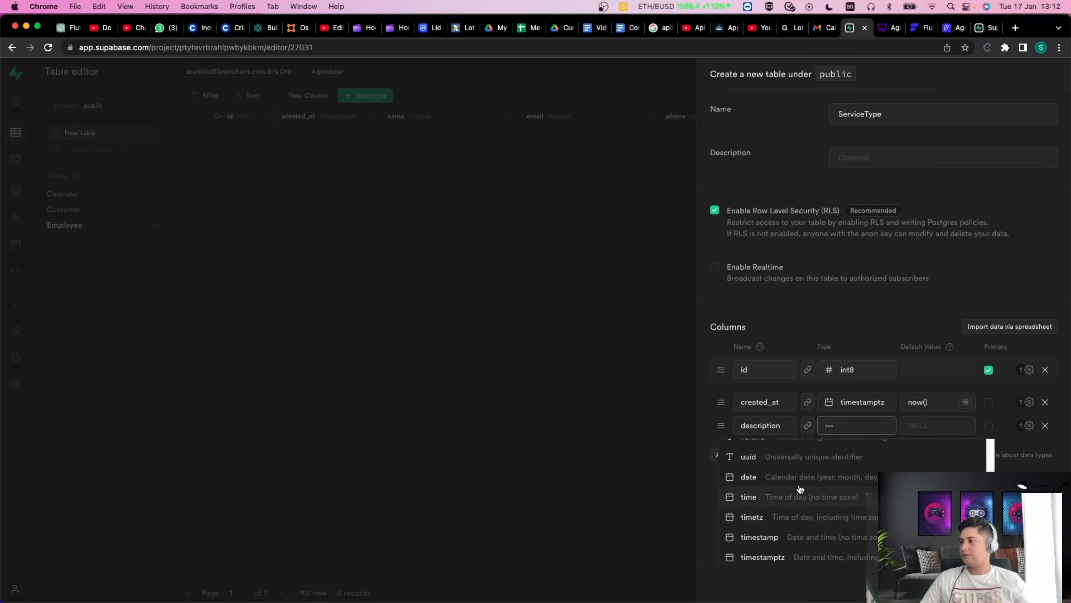
pyautogui.scroll(3, 857, 508)
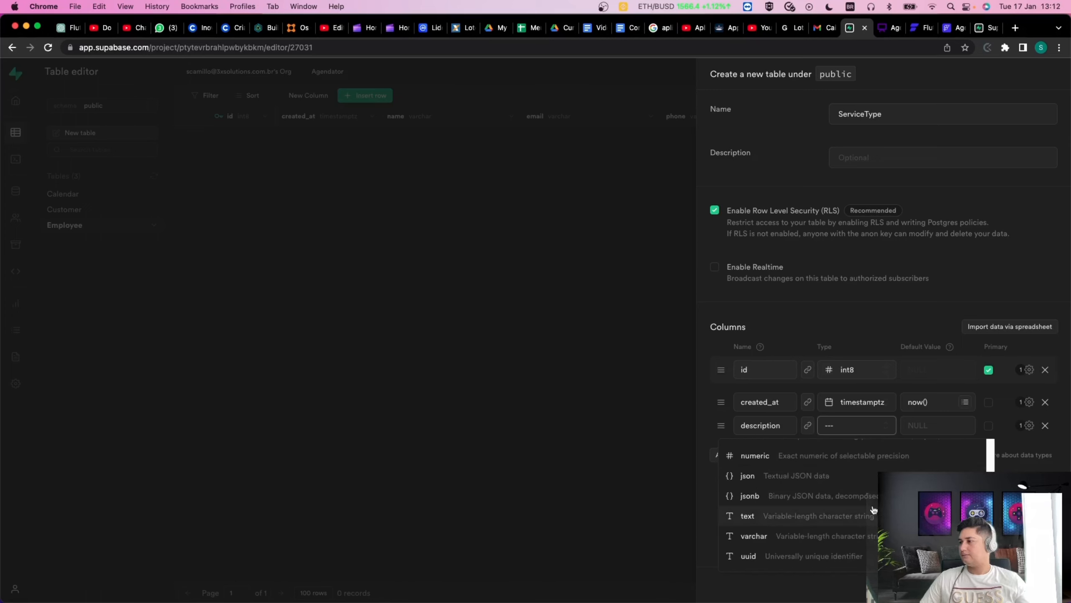
pyautogui.click(820, 535)
# Add a numeric price column and save the ServiceType table.
pyautogui.click(727, 457)
pyautogui.click(769, 449)
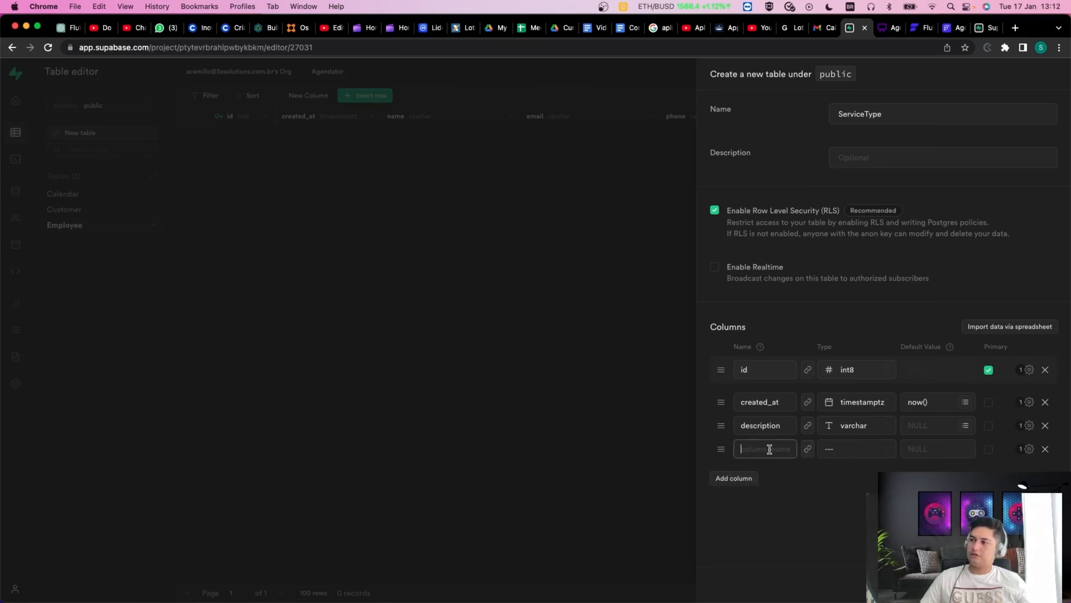
pyautogui.write('value')
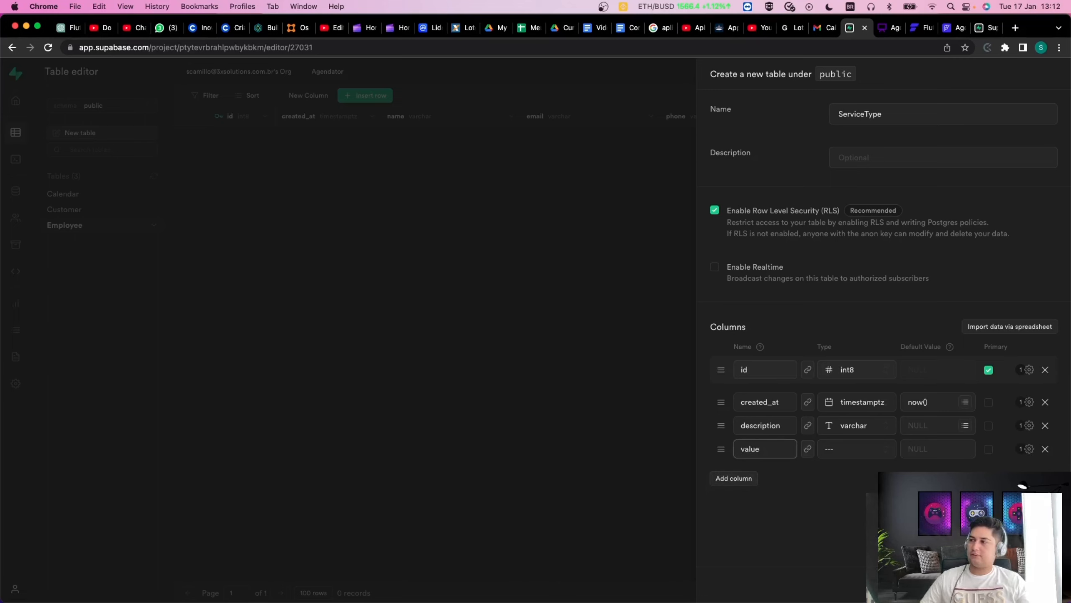
pyautogui.click(849, 449)
pyautogui.press('Escape')
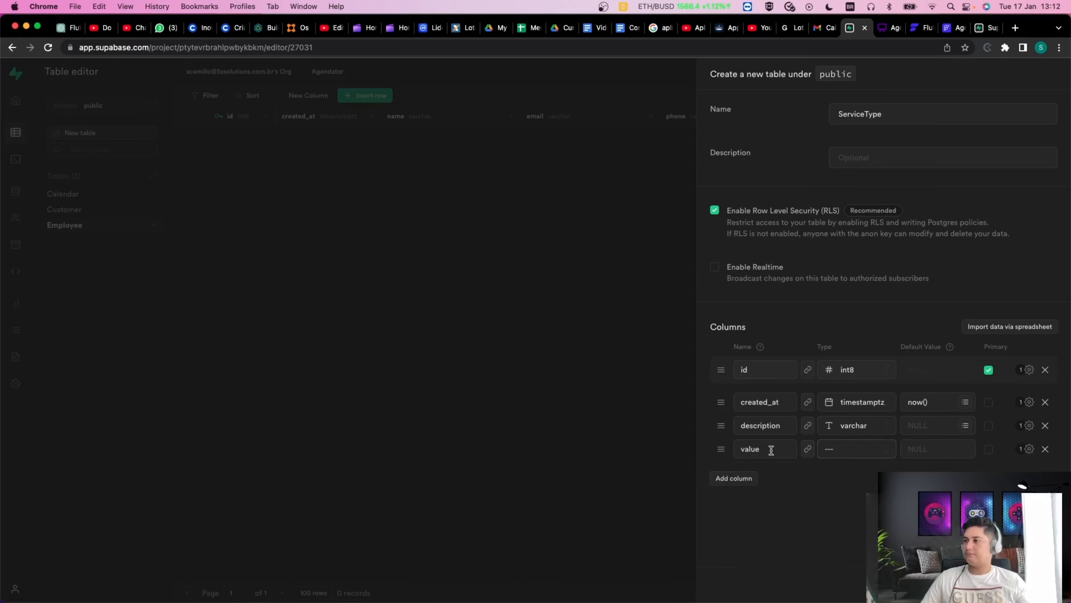
pyautogui.doubleClick(750, 448)
pyautogui.write('rice')
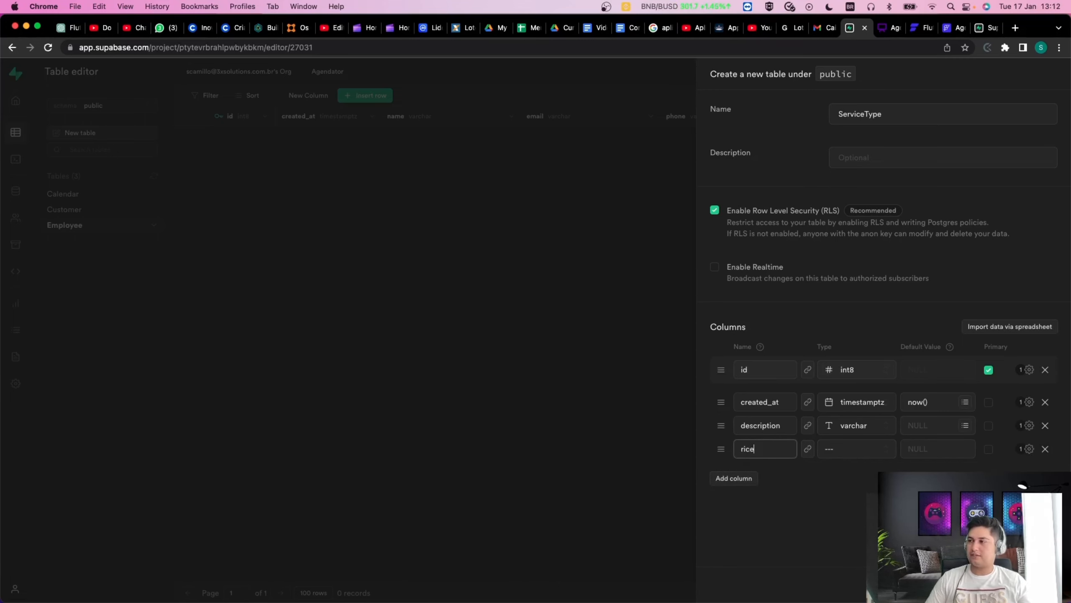
pyautogui.press('BackSpace')
pyautogui.press('BackSpace')
pyautogui.press('BackSpace')
pyautogui.write('o')
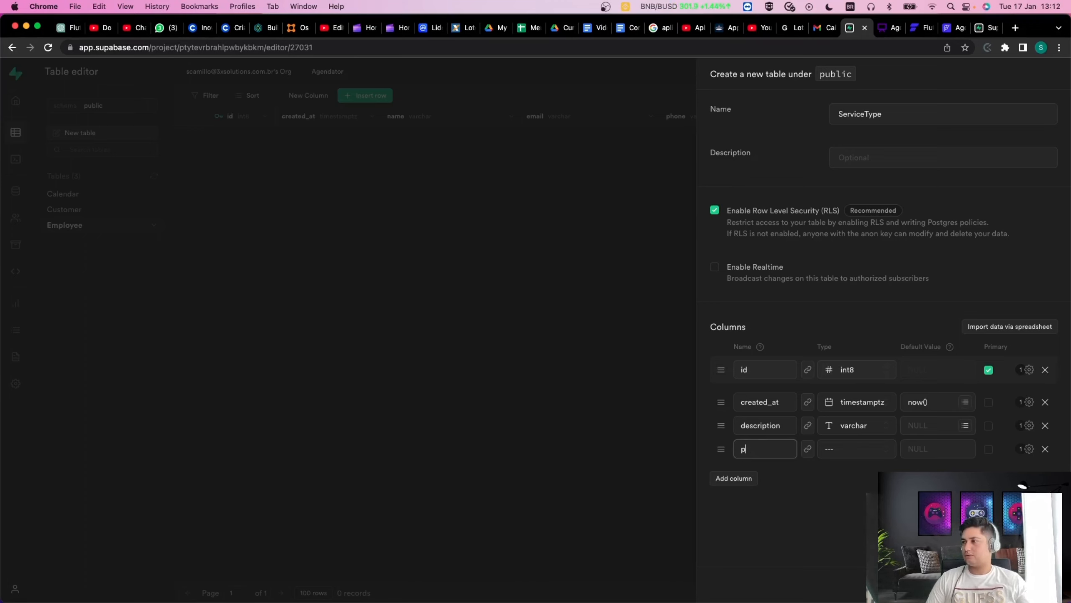
pyautogui.click(849, 450)
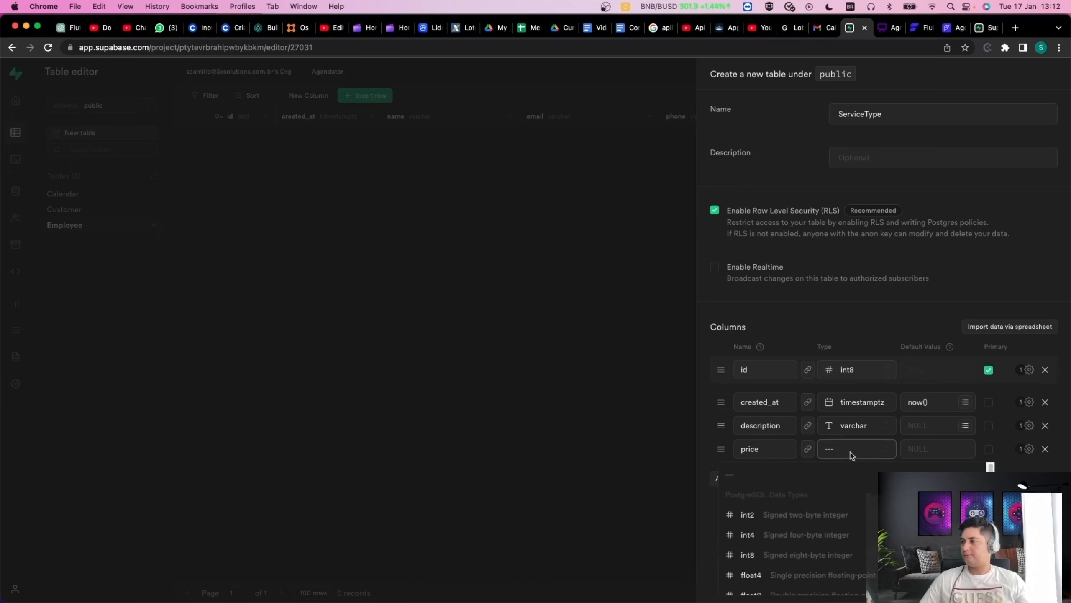
pyautogui.scroll(-4, 822, 523)
pyautogui.scroll(-4, 837, 534)
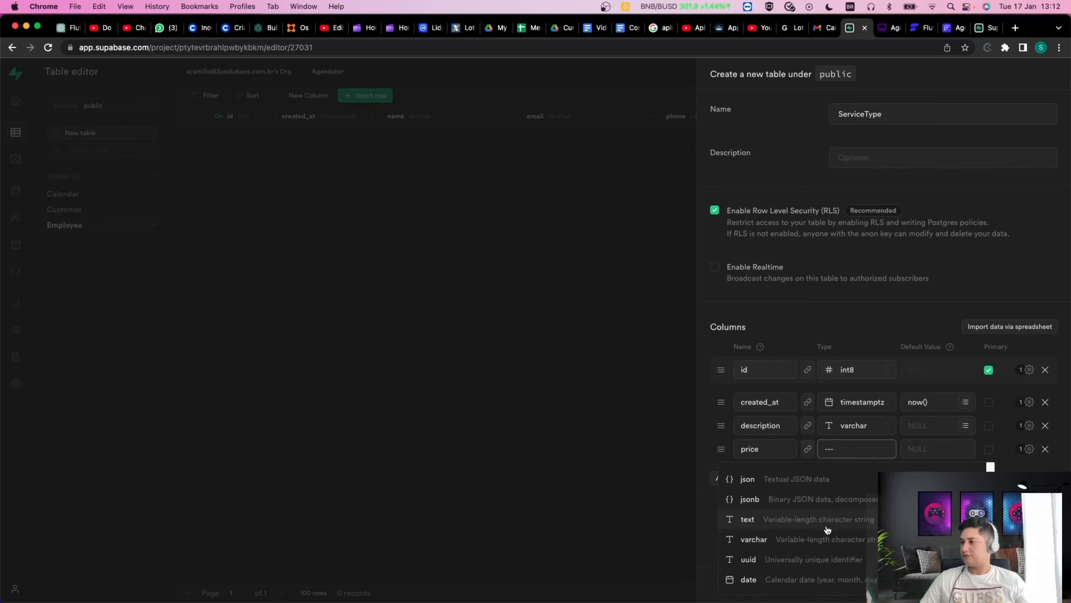
pyautogui.scroll(4, 828, 532)
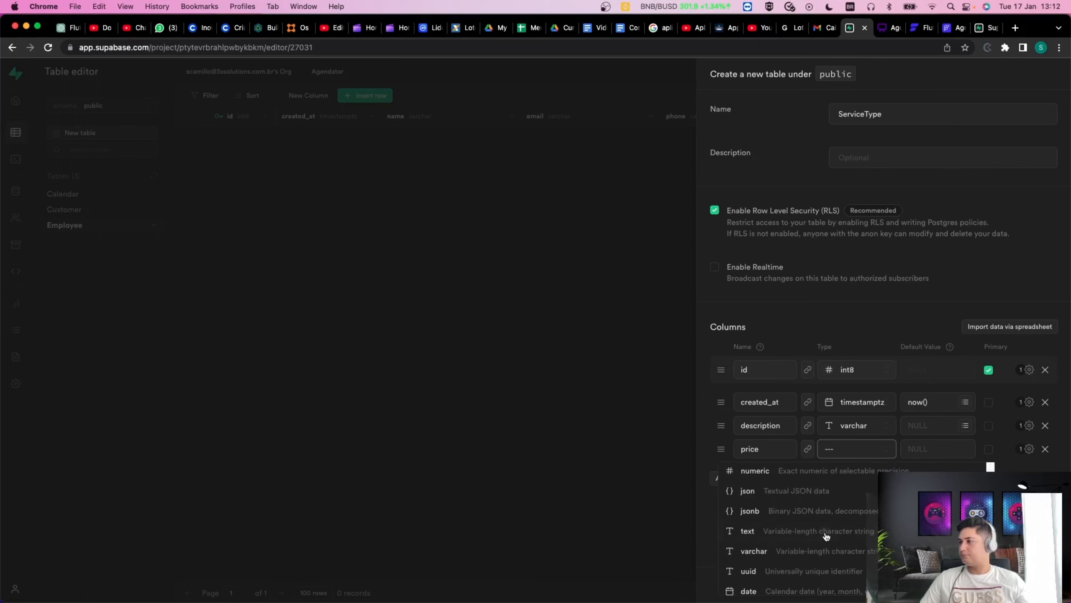
pyautogui.scroll(1, 839, 514)
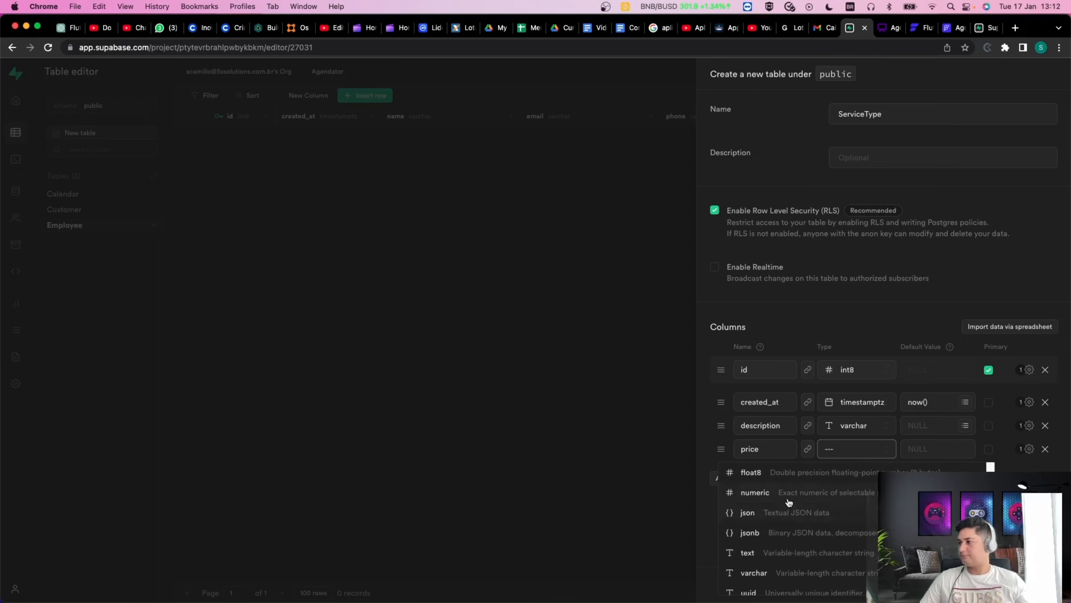
pyautogui.scroll(3, 801, 528)
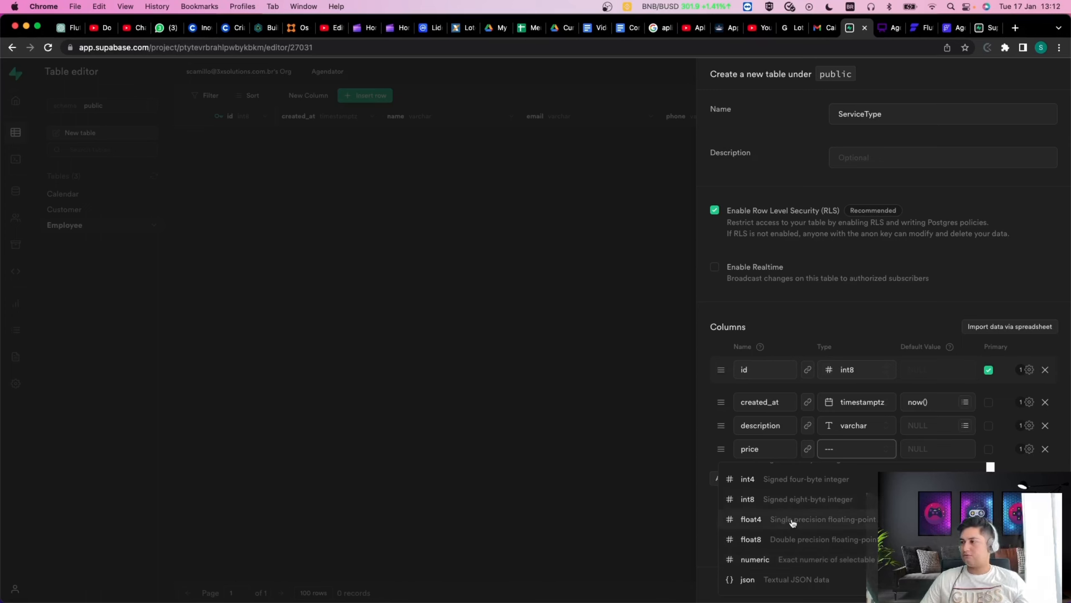
pyautogui.click(755, 560)
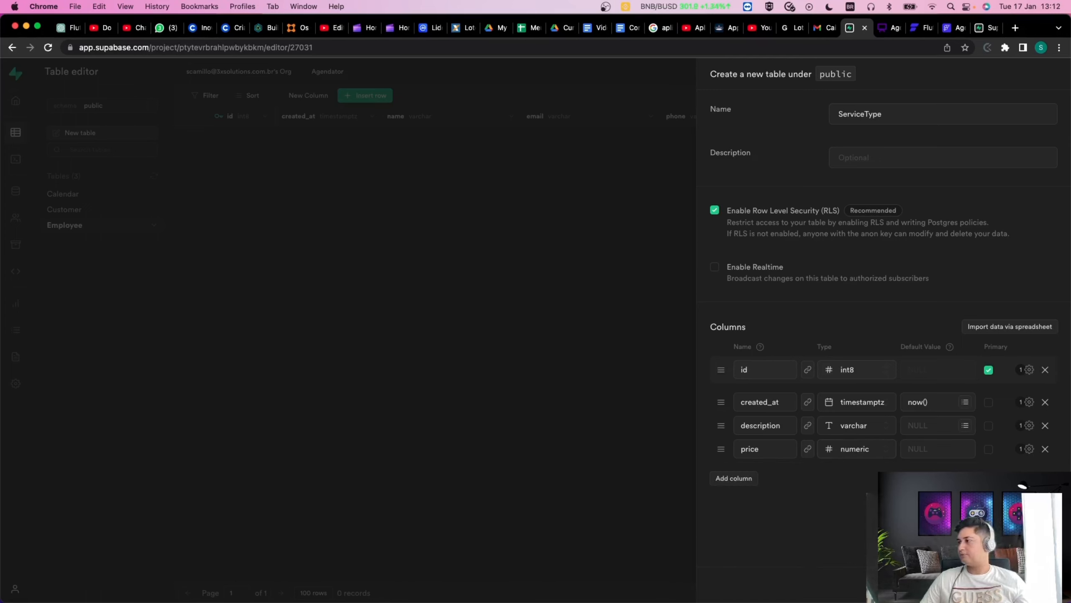
pyautogui.click(1045, 585)
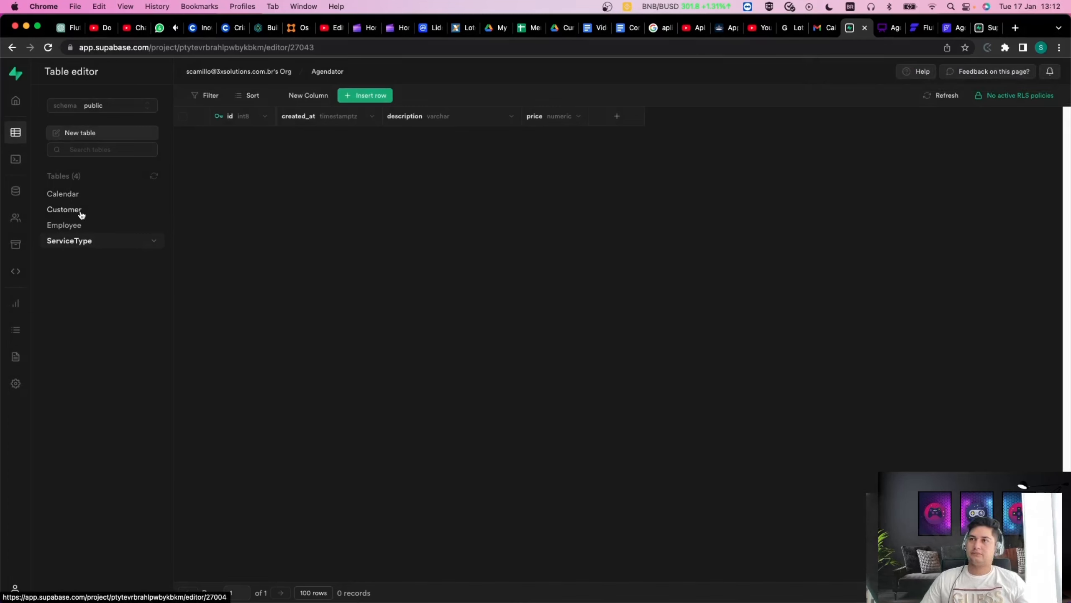
# Open the Calendar table from the sidebar and show its options menu.
pyautogui.click(63, 194)
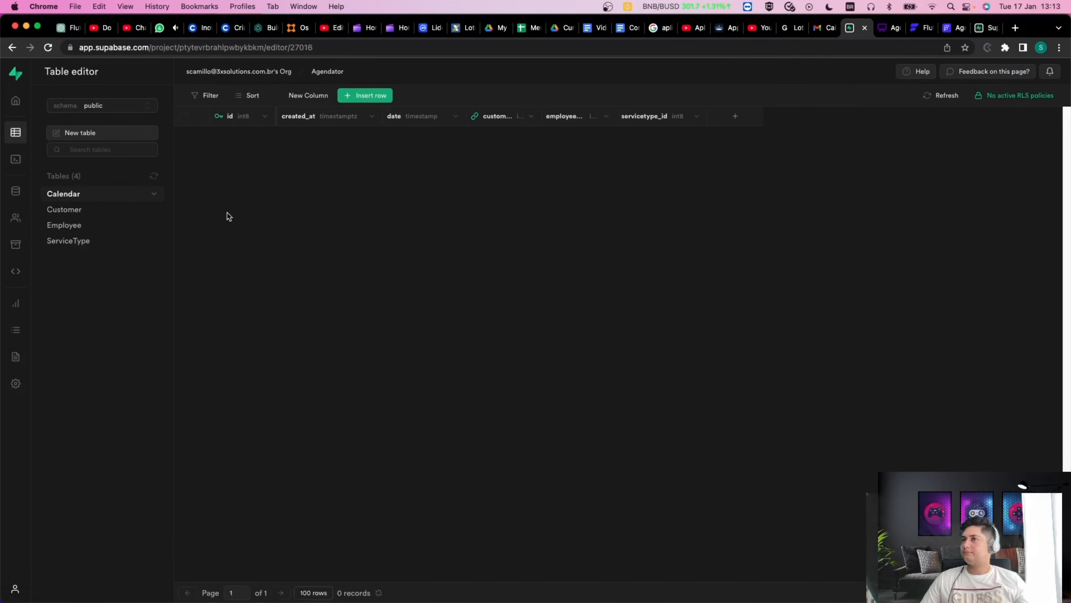
pyautogui.click(153, 194)
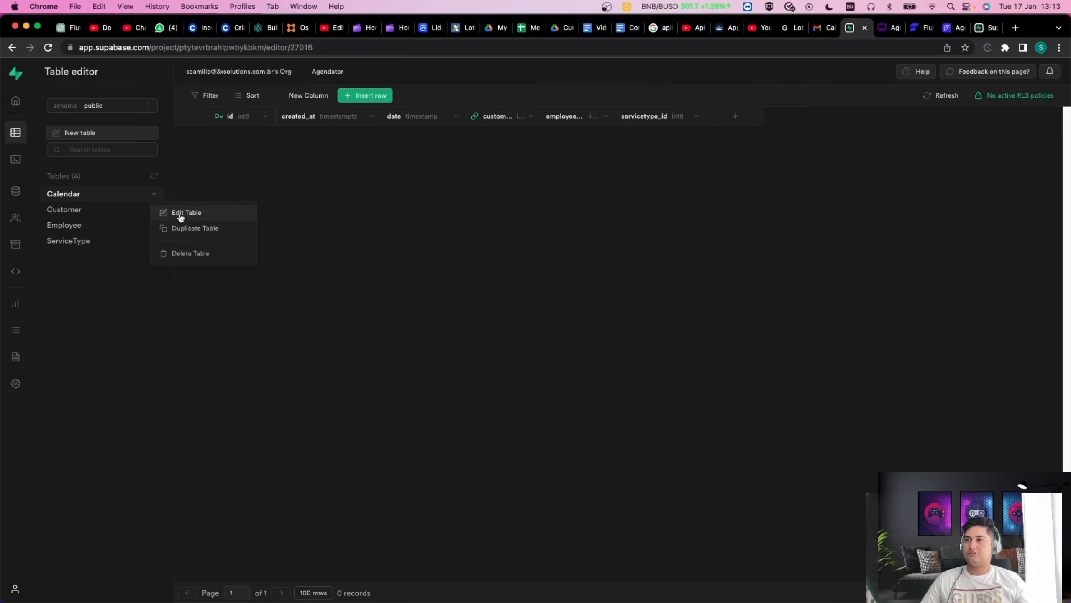
# Edit the Calendar table and link employee_id to the Employee table's id.
pyautogui.click(179, 213)
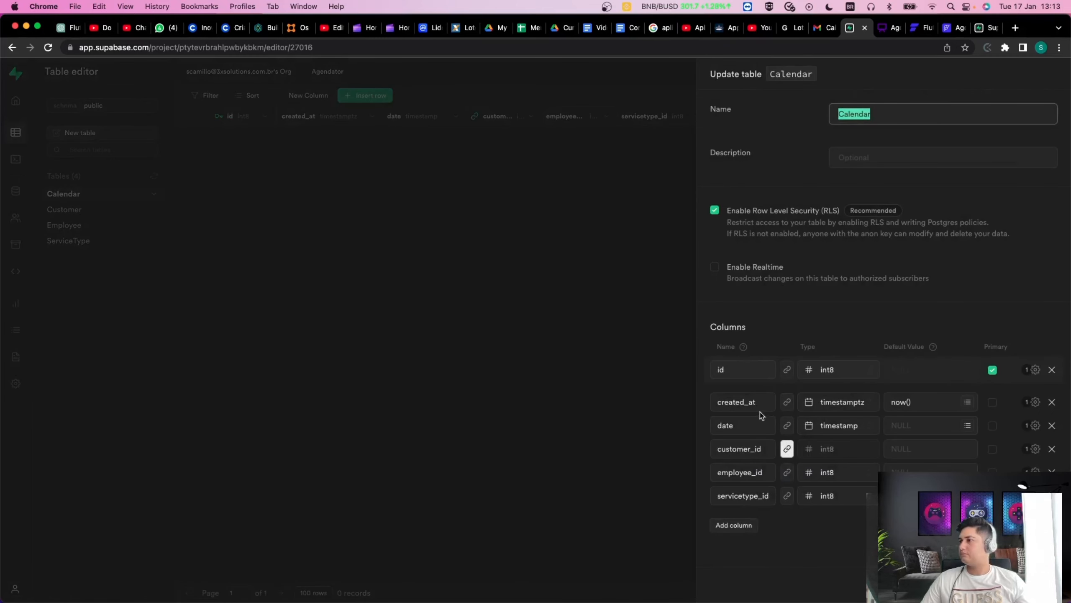
pyautogui.click(860, 538)
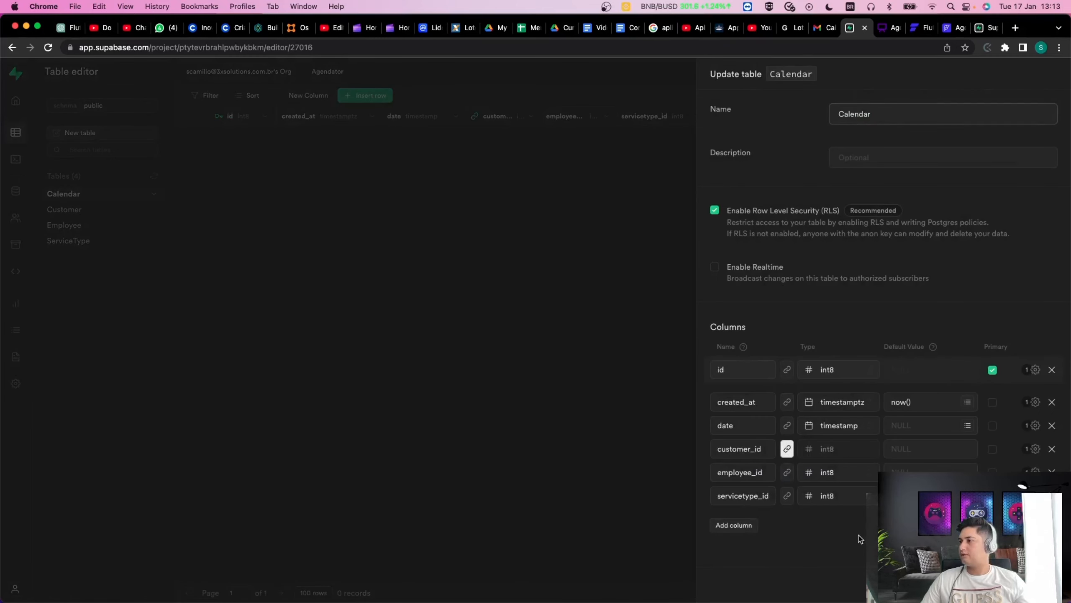
pyautogui.click(787, 472)
pyautogui.click(889, 179)
pyautogui.scroll(-5, 883, 187)
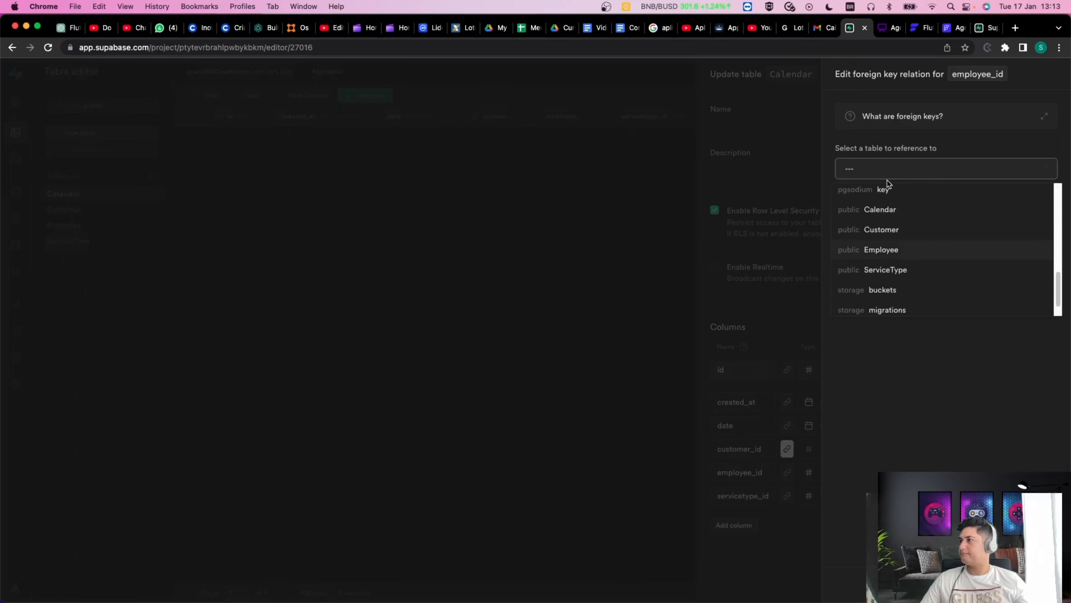
pyautogui.click(885, 255)
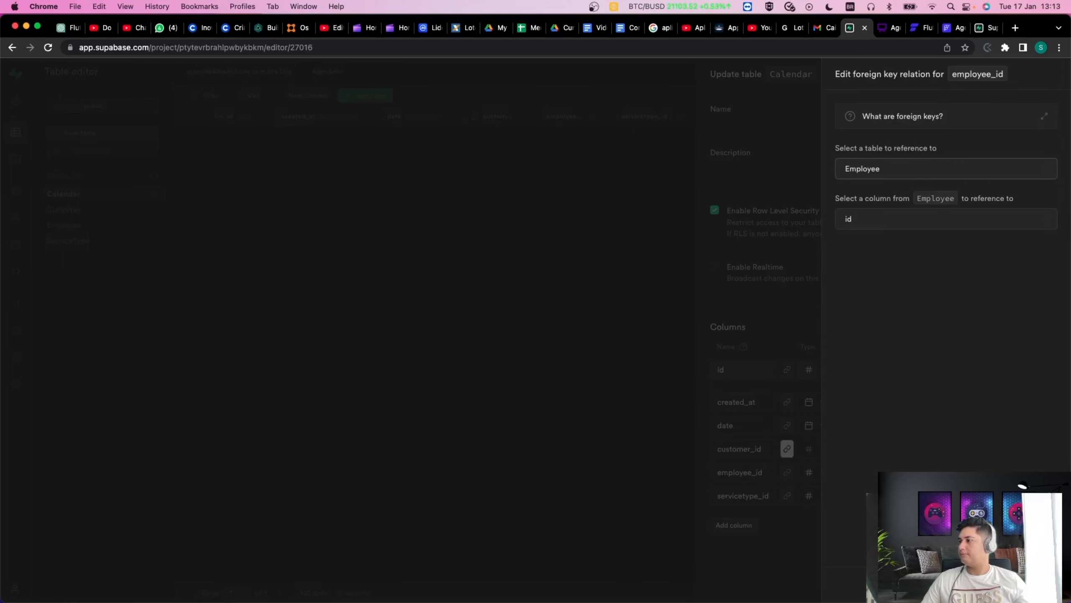
pyautogui.click(1044, 584)
# Link servicetype_id to the ServiceType table's id and save the Calendar table.
pyautogui.click(785, 499)
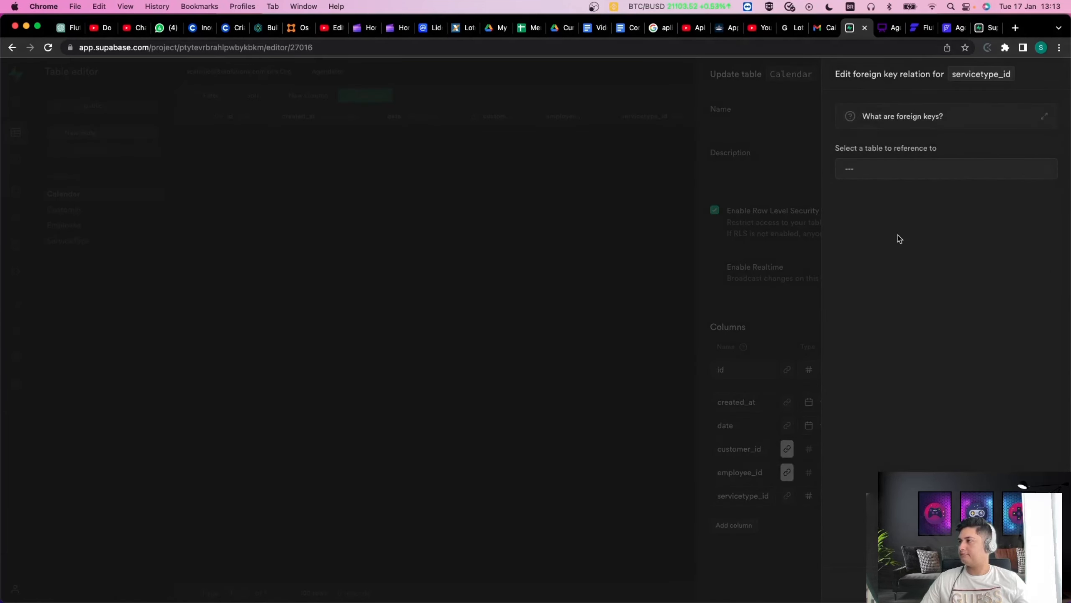
pyautogui.click(873, 172)
pyautogui.scroll(-5, 873, 175)
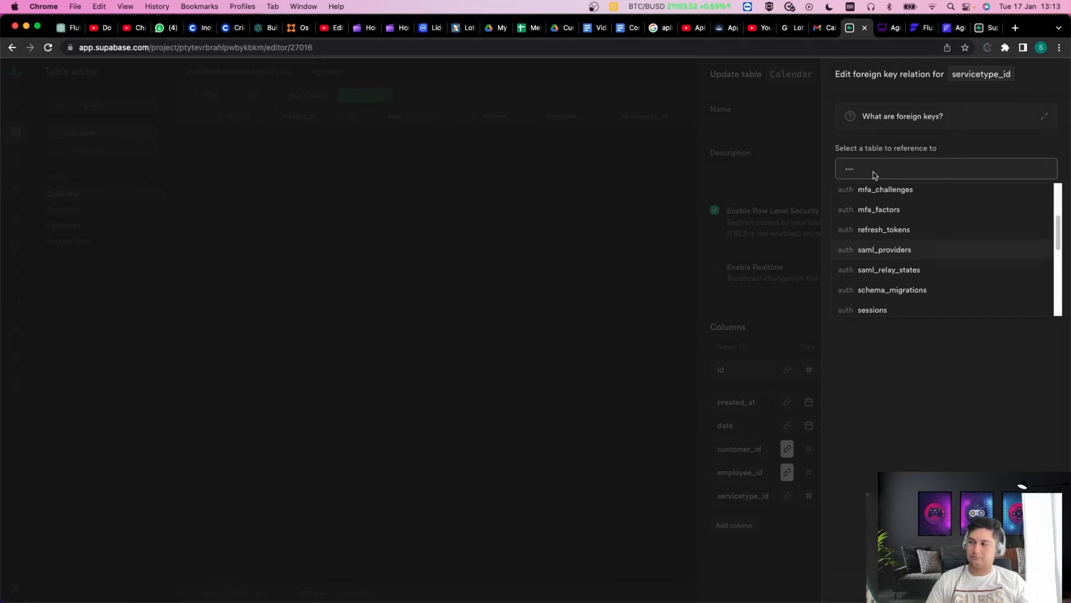
pyautogui.click(889, 259)
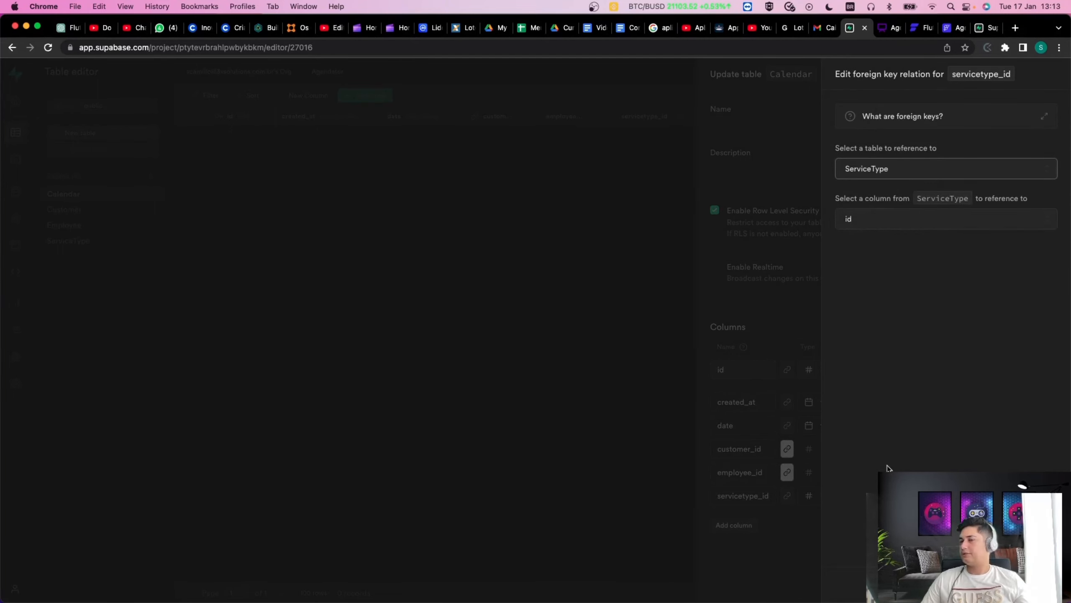
pyautogui.click(818, 523)
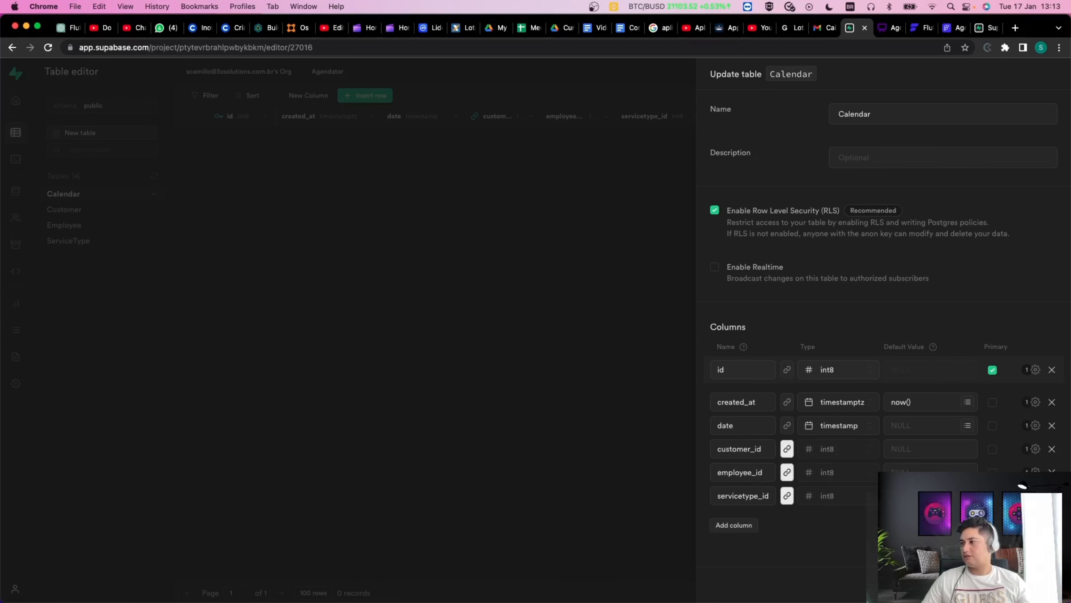
pyautogui.click(1044, 585)
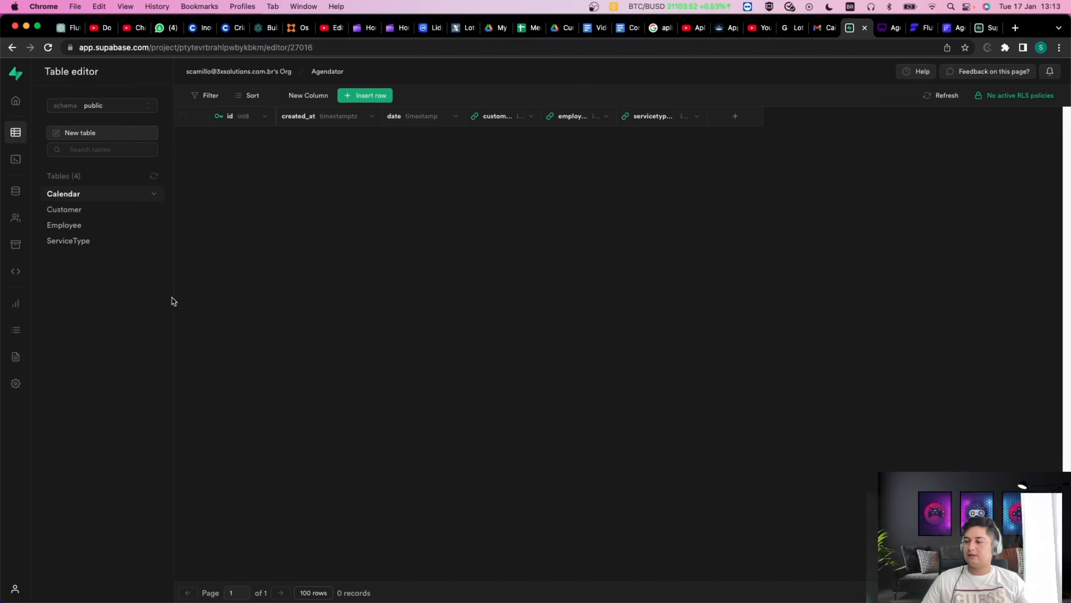
# Start a new table named Payments and begin naming a calendar_id column.
pyautogui.click(70, 134)
pyautogui.write('Paymen')
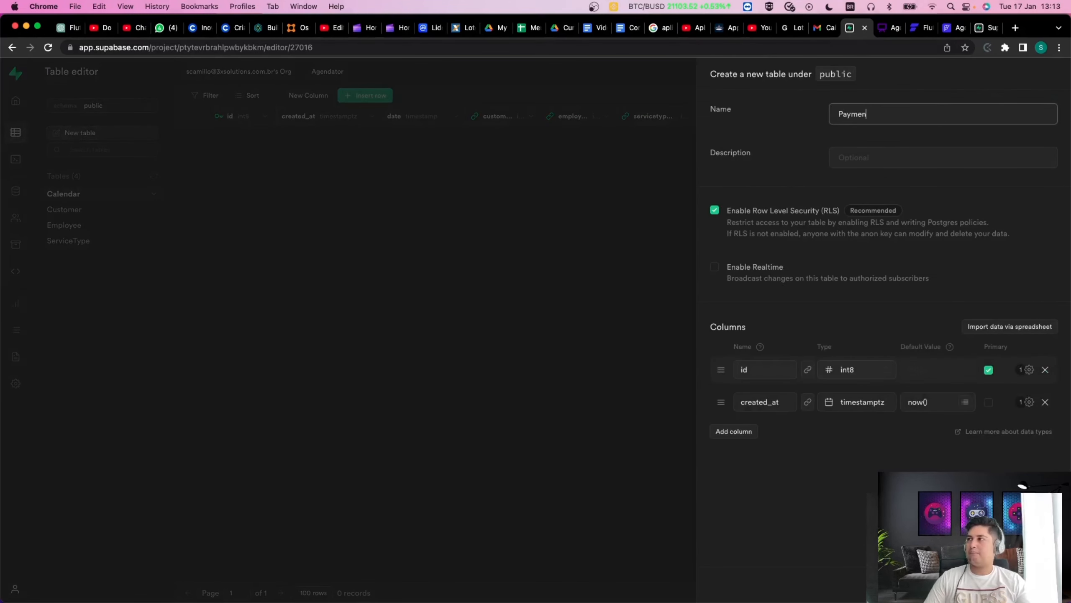
pyautogui.write('t')
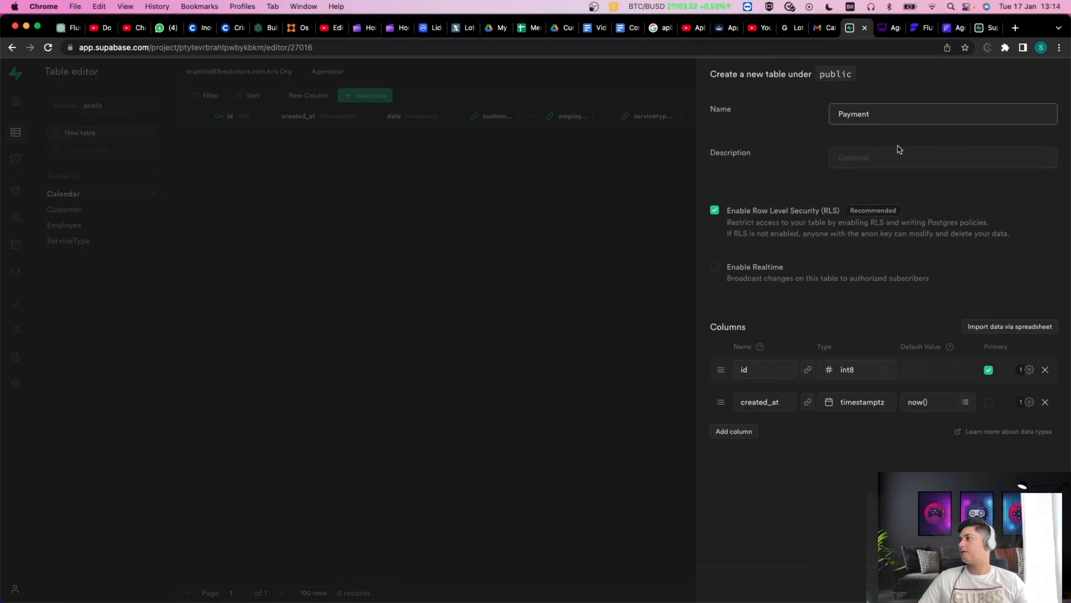
pyautogui.write('s')
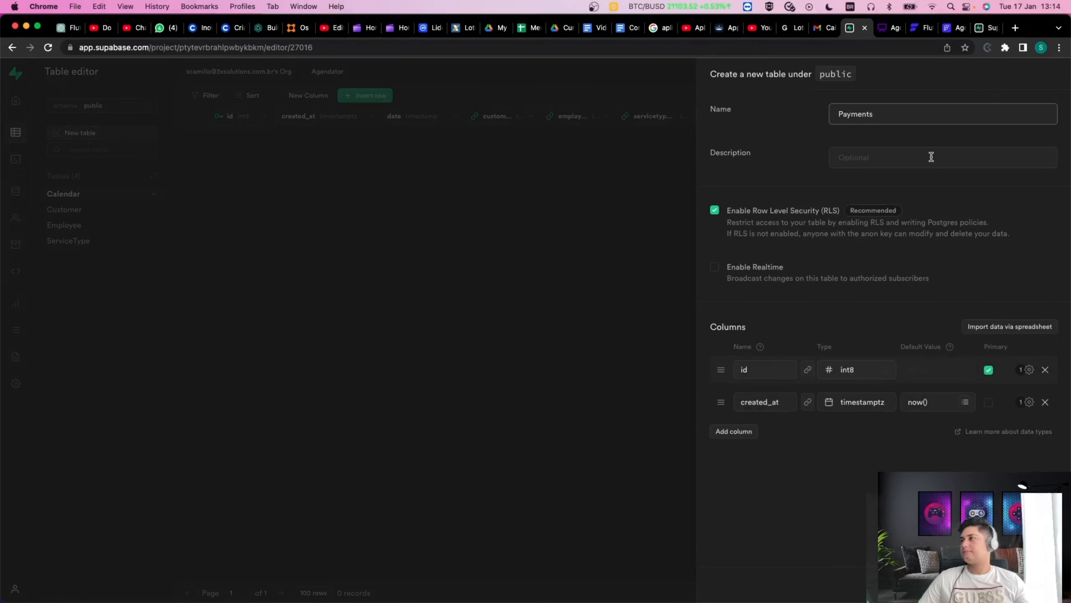
pyautogui.click(869, 162)
pyautogui.click(737, 436)
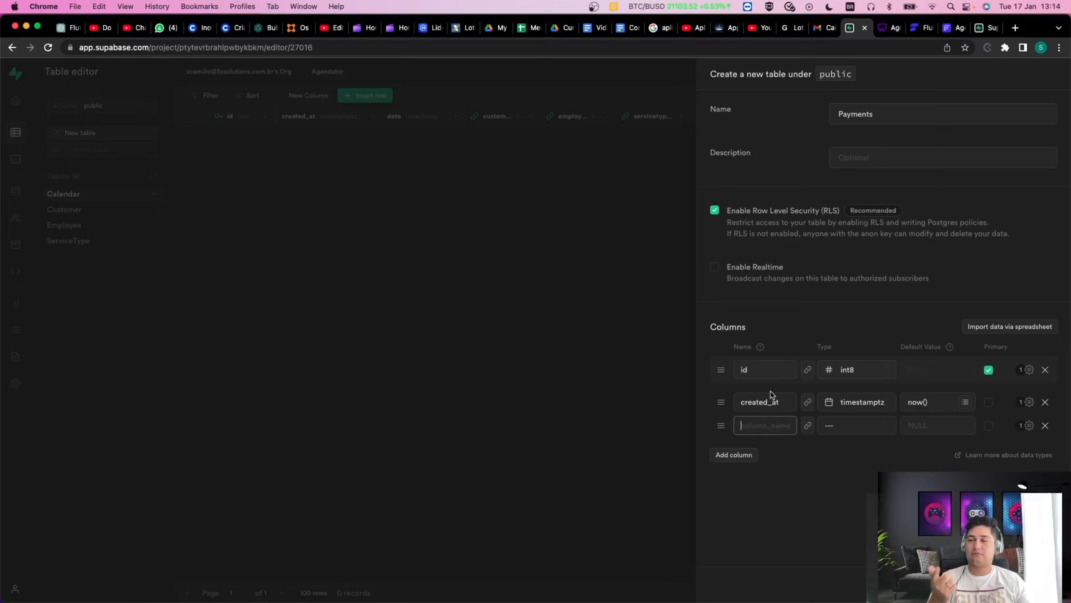
pyautogui.write('C')
pyautogui.press('BackSpace')
pyautogui.write('calendar_id')
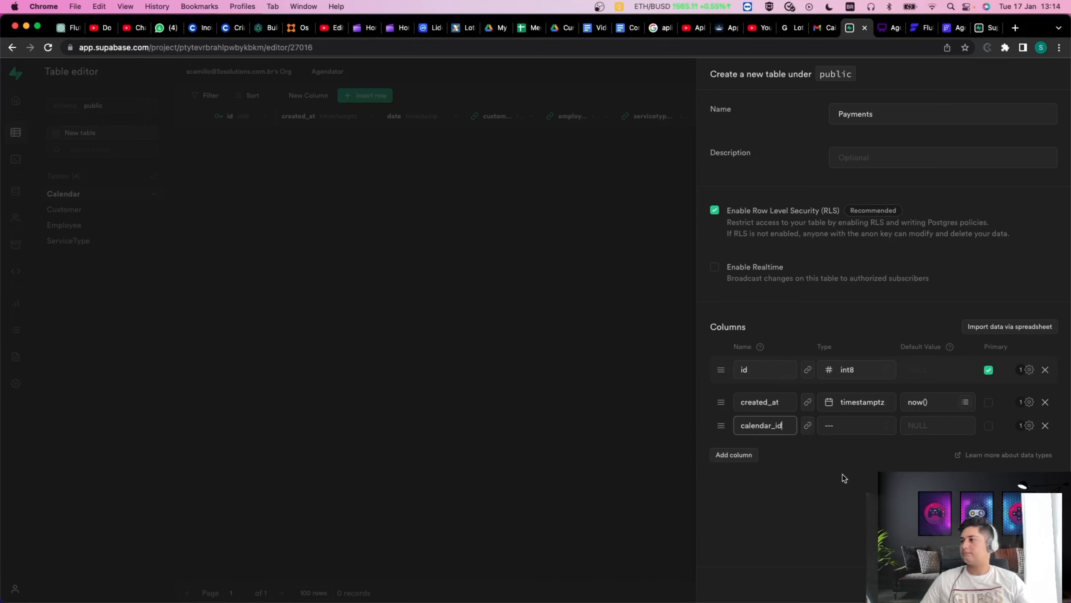
# Make calendar_id a foreign key to the public Calendar table, then add a blank fourth column.
pyautogui.click(849, 425)
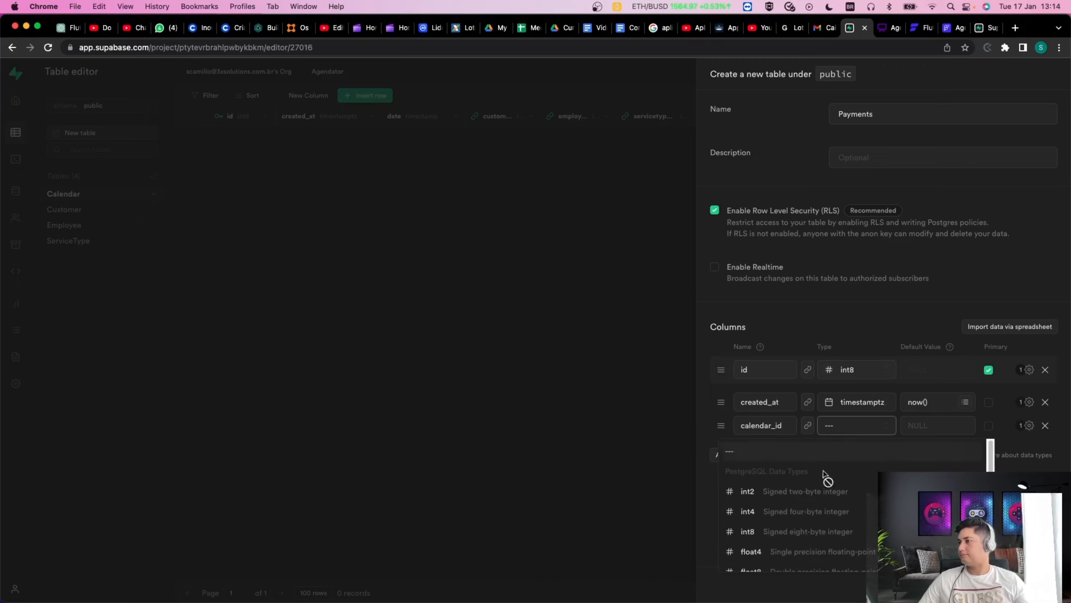
pyautogui.click(815, 434)
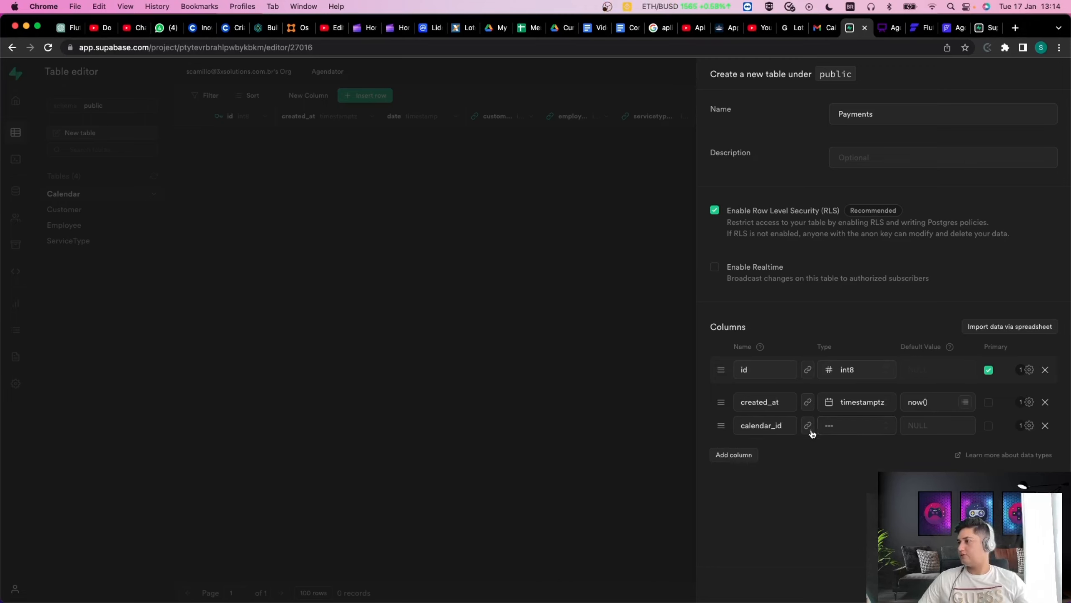
pyautogui.click(808, 430)
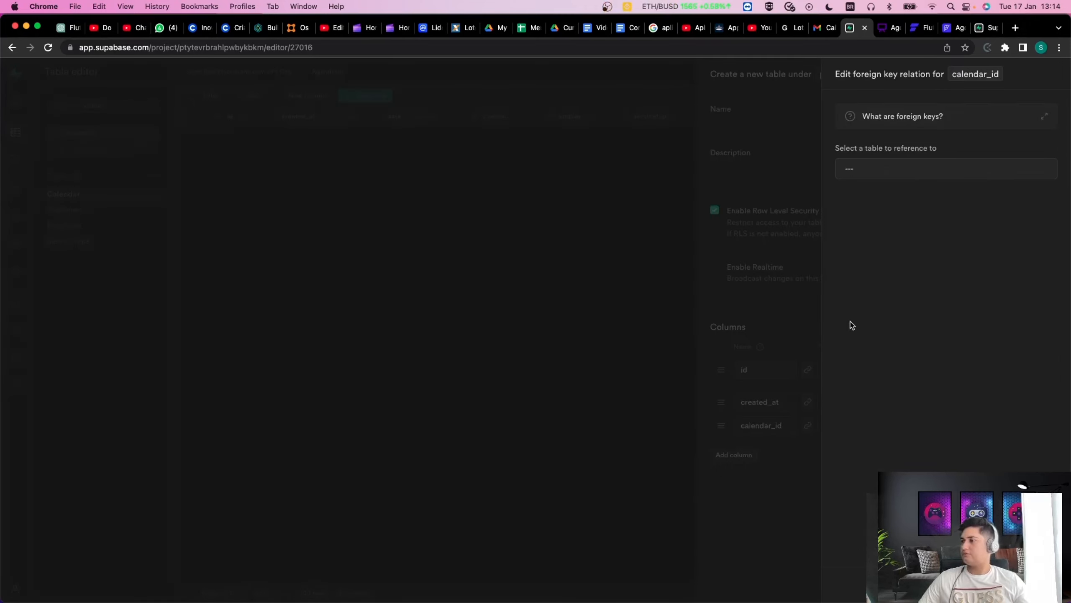
pyautogui.click(885, 168)
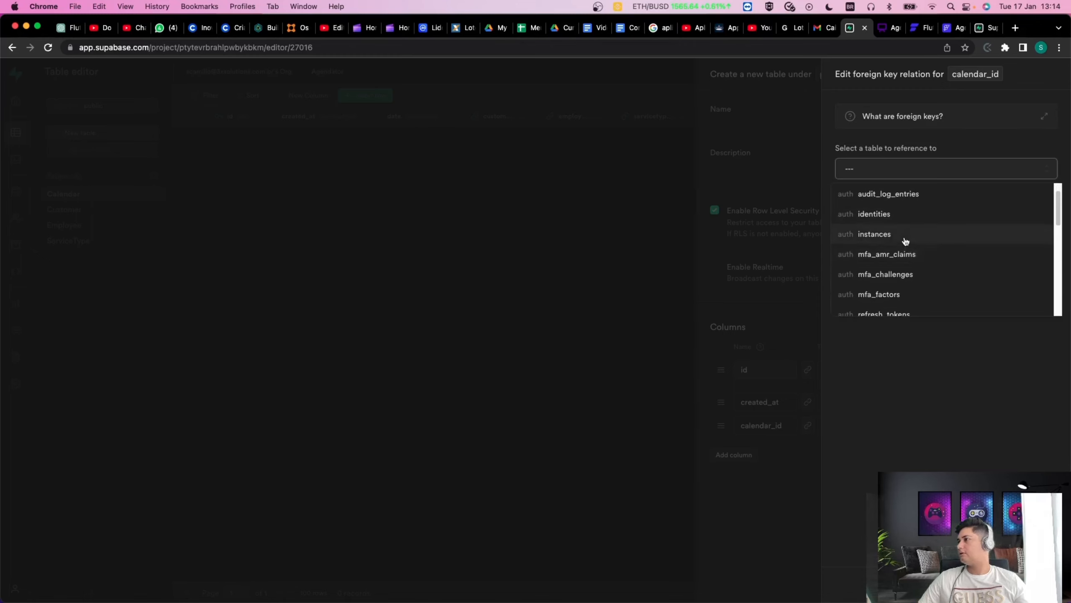
pyautogui.scroll(-5, 904, 239)
pyautogui.scroll(-1, 913, 275)
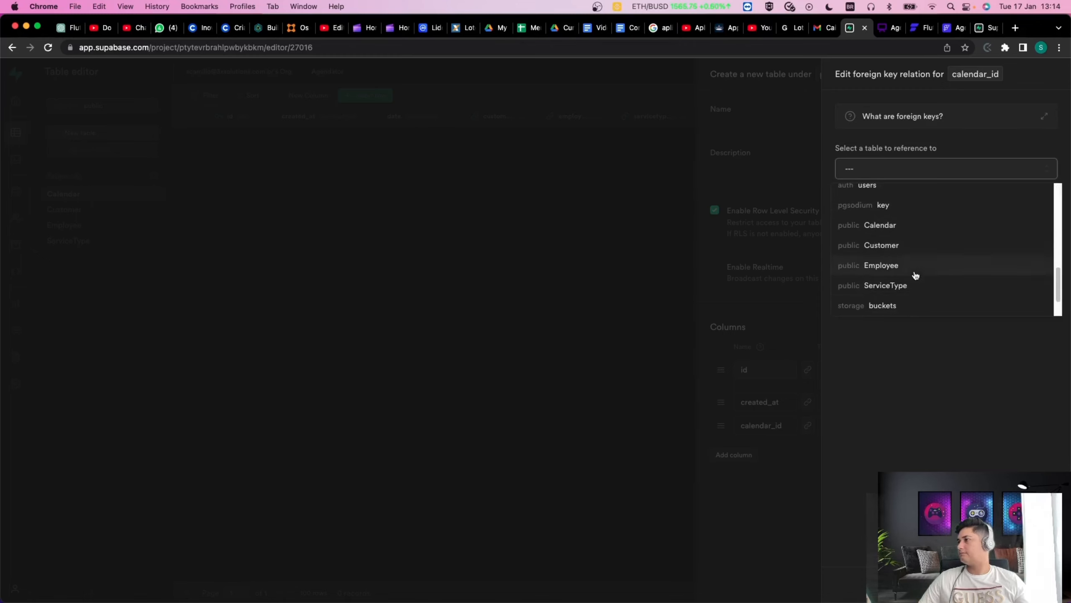
pyautogui.scroll(-1, 913, 282)
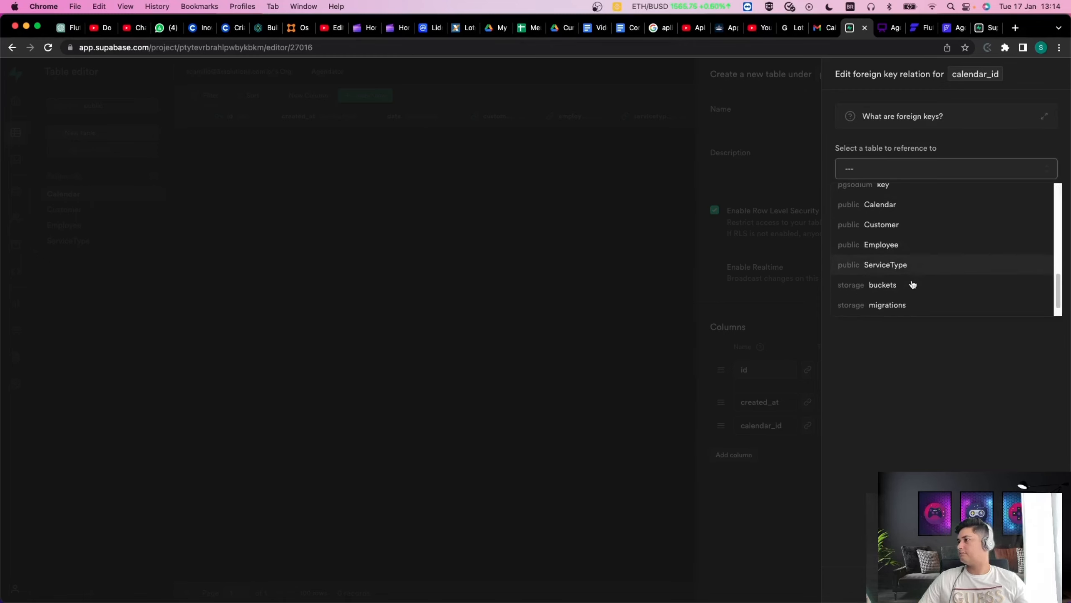
pyautogui.click(893, 206)
pyautogui.click(1044, 585)
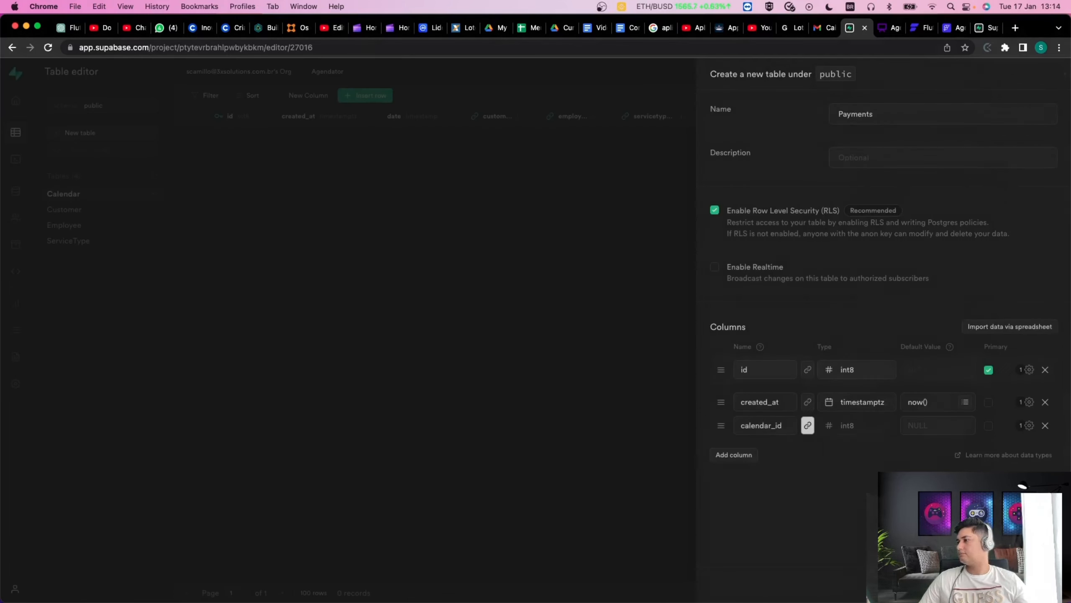
pyautogui.click(734, 458)
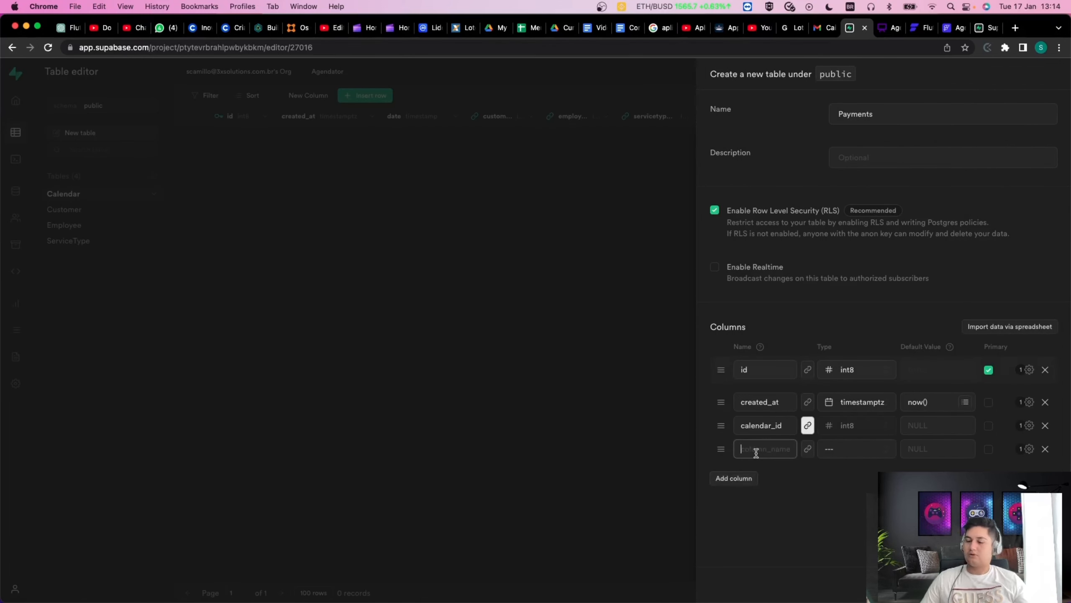
# Name the new Payments column 'value' and set its type to numeric.
pyautogui.click(756, 449)
pyautogui.write('value')
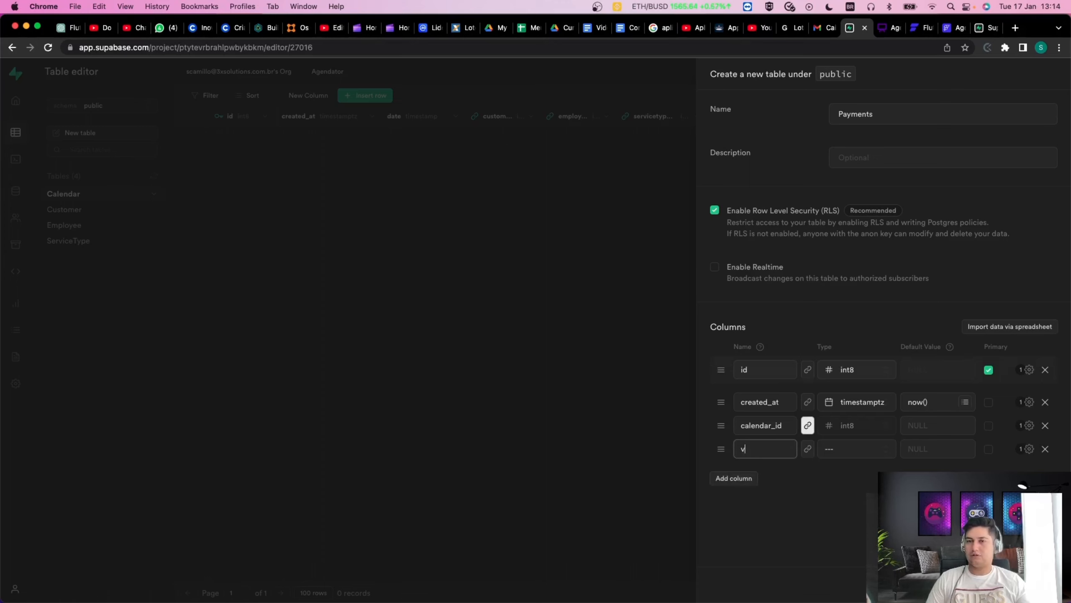
pyautogui.press('Tab')
pyautogui.press('Tab')
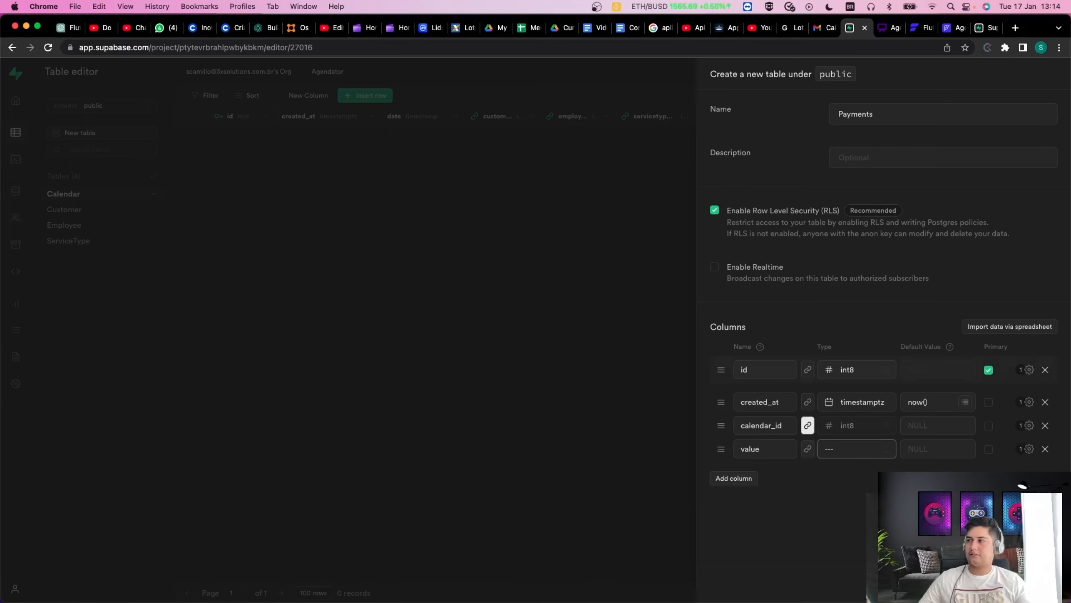
pyautogui.click(852, 451)
pyautogui.scroll(-3, 815, 547)
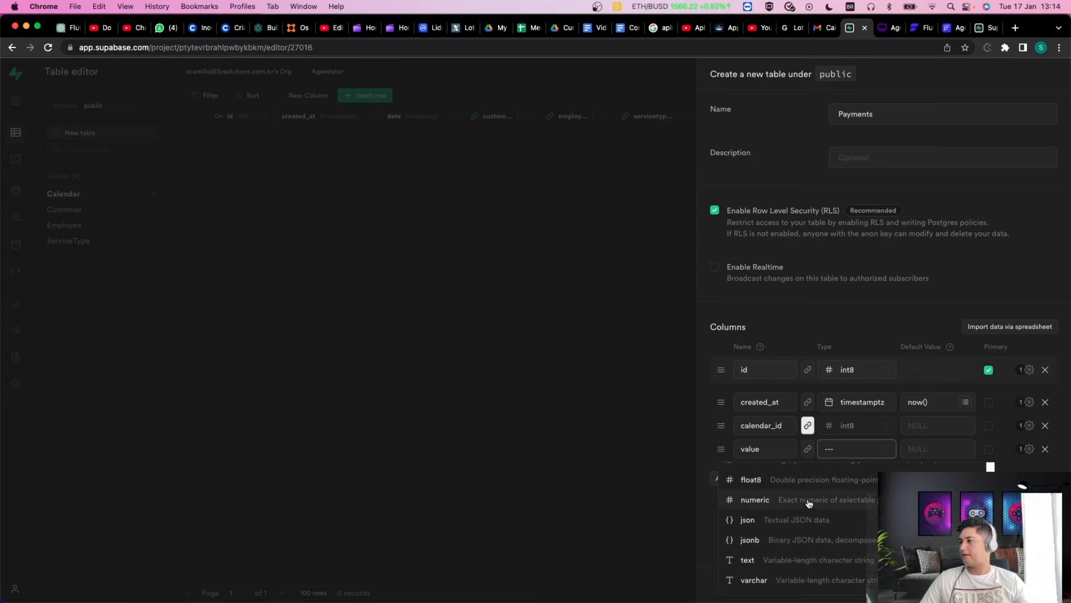
pyautogui.scroll(1, 806, 556)
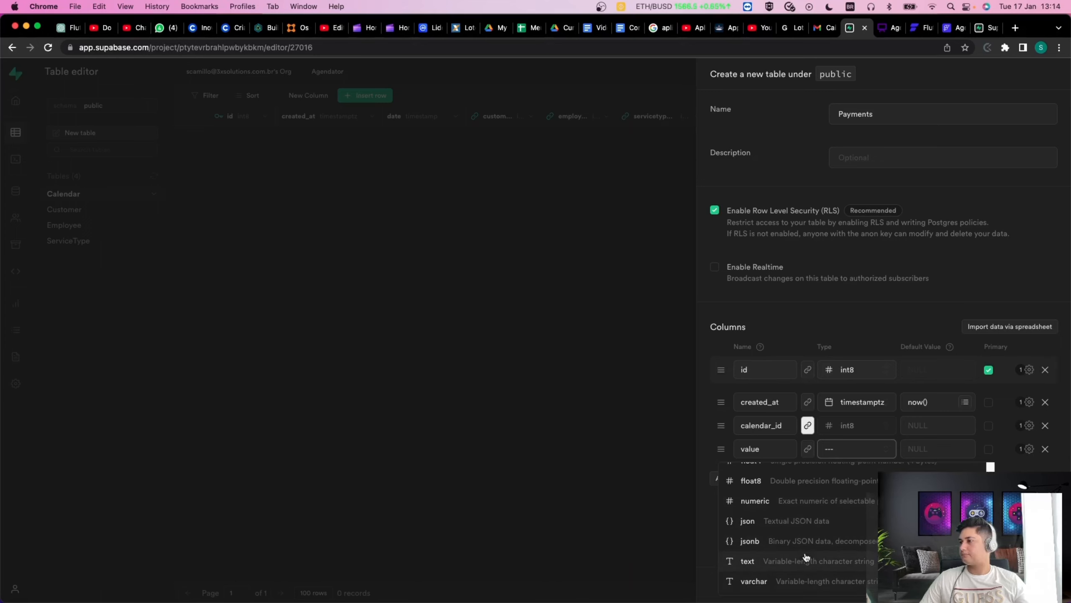
pyautogui.click(813, 505)
# Add another column and name it 'status'.
pyautogui.click(752, 476)
pyautogui.click(754, 476)
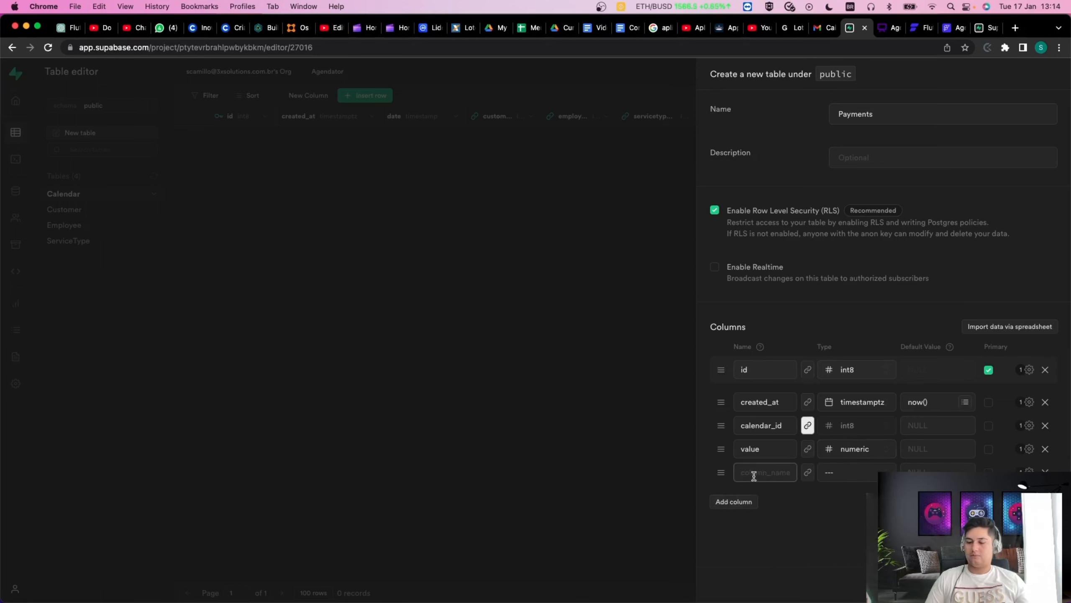
pyautogui.write('d')
pyautogui.press('BackSpace')
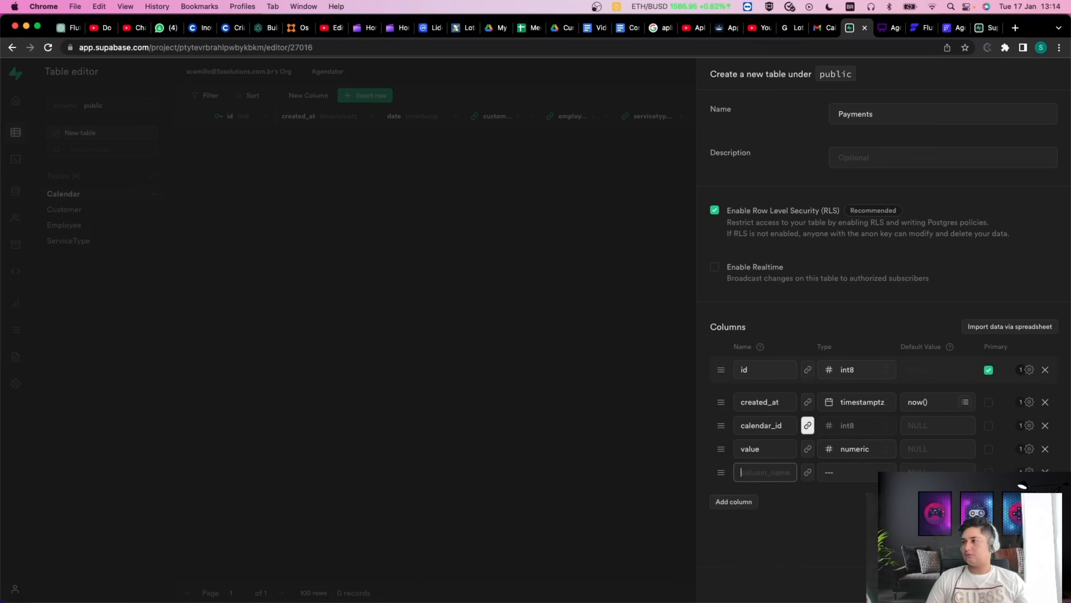
pyautogui.write('status')
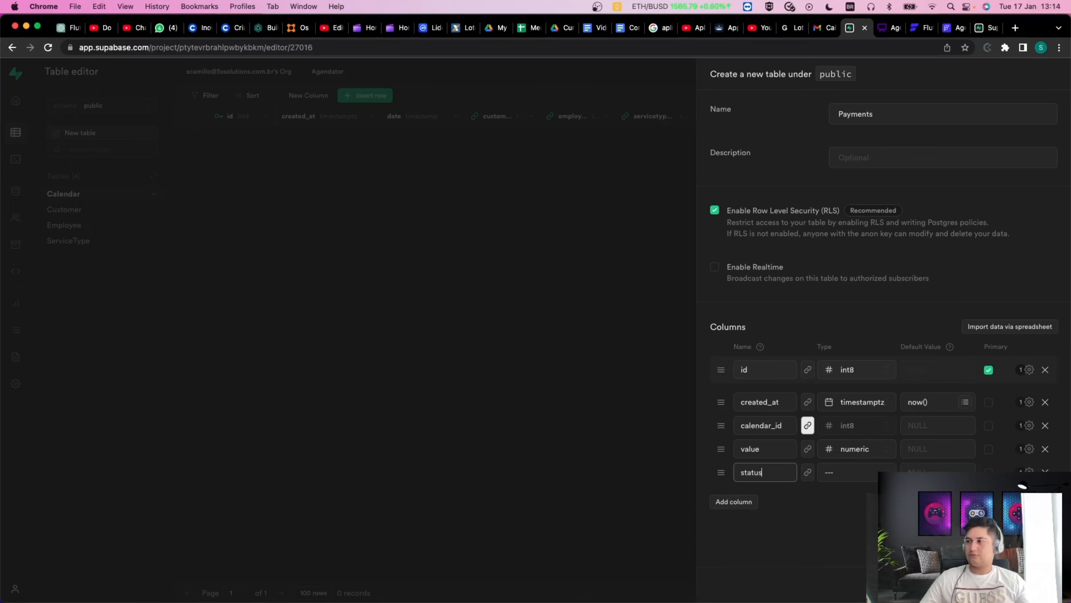
pyautogui.click(796, 510)
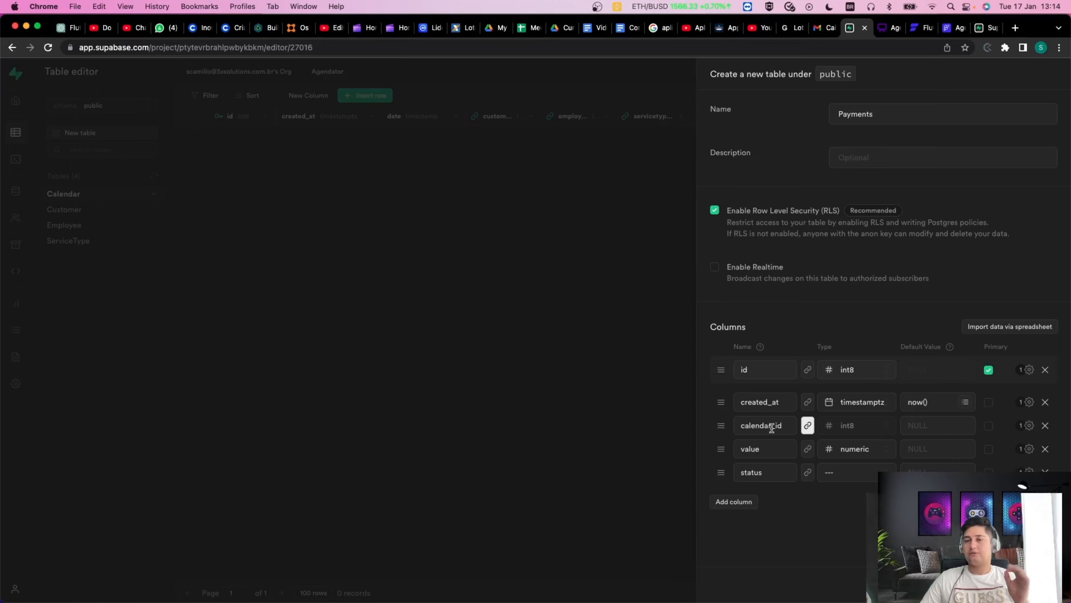
# Set the status column's type to int8 on the Payments form.
pyautogui.moveTo(793, 425); pyautogui.dragTo(706, 430)
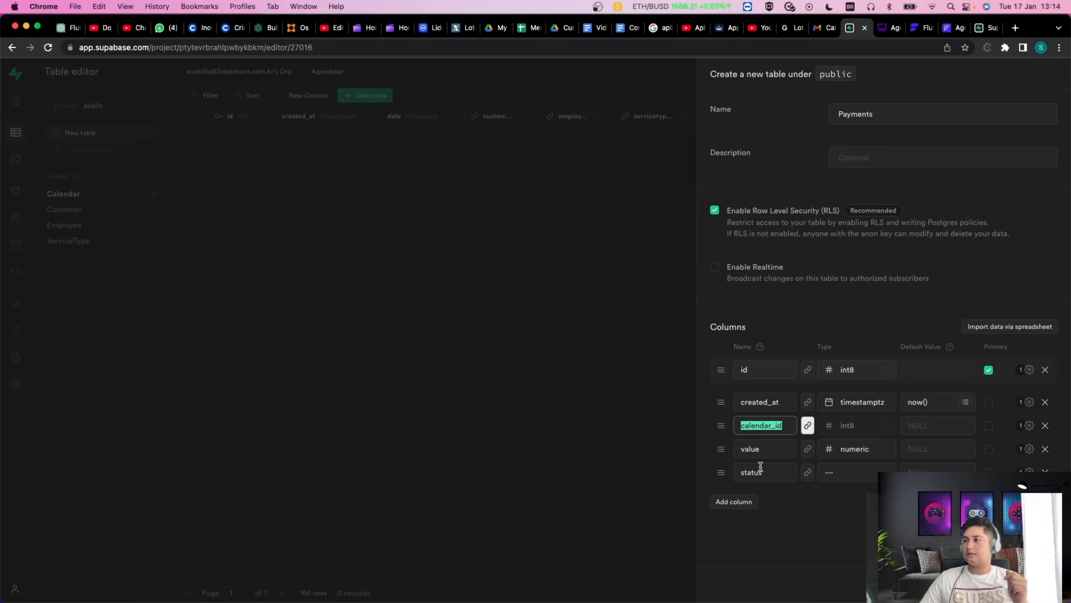
pyautogui.click(815, 529)
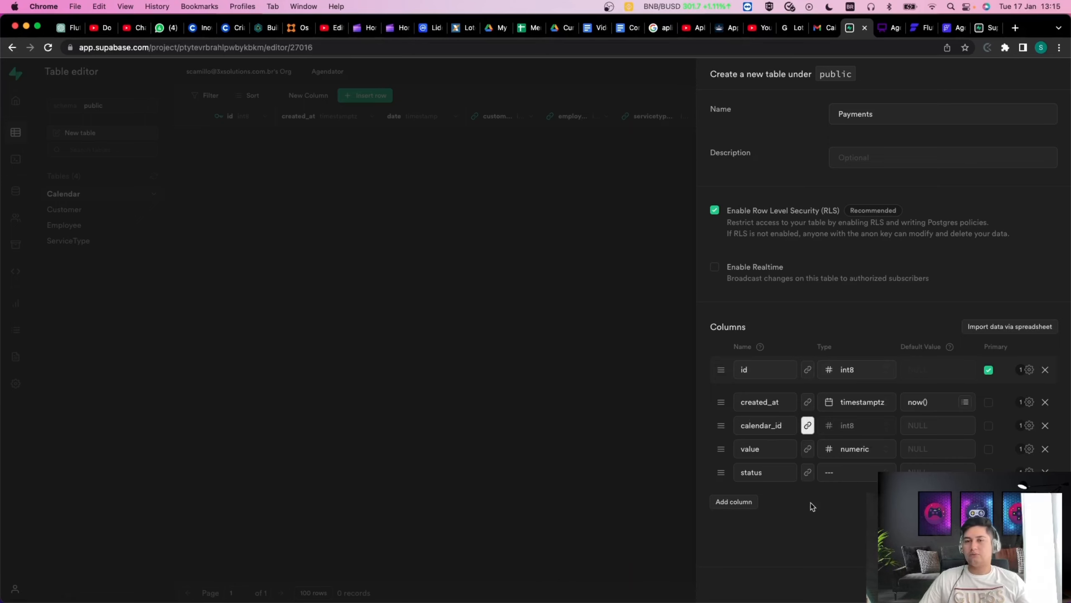
pyautogui.click(841, 474)
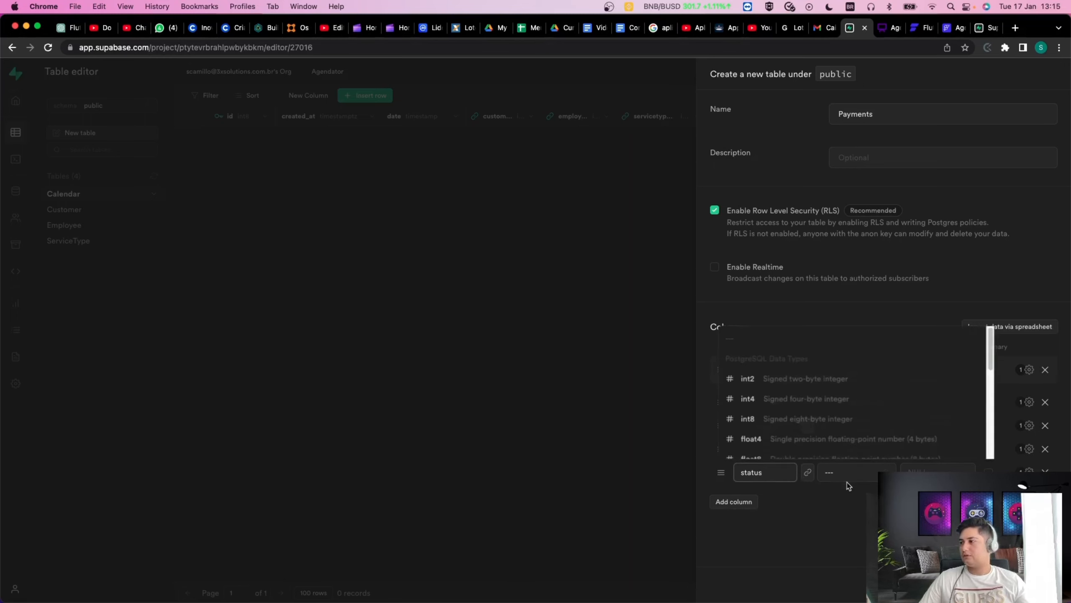
pyautogui.scroll(-1, 840, 396)
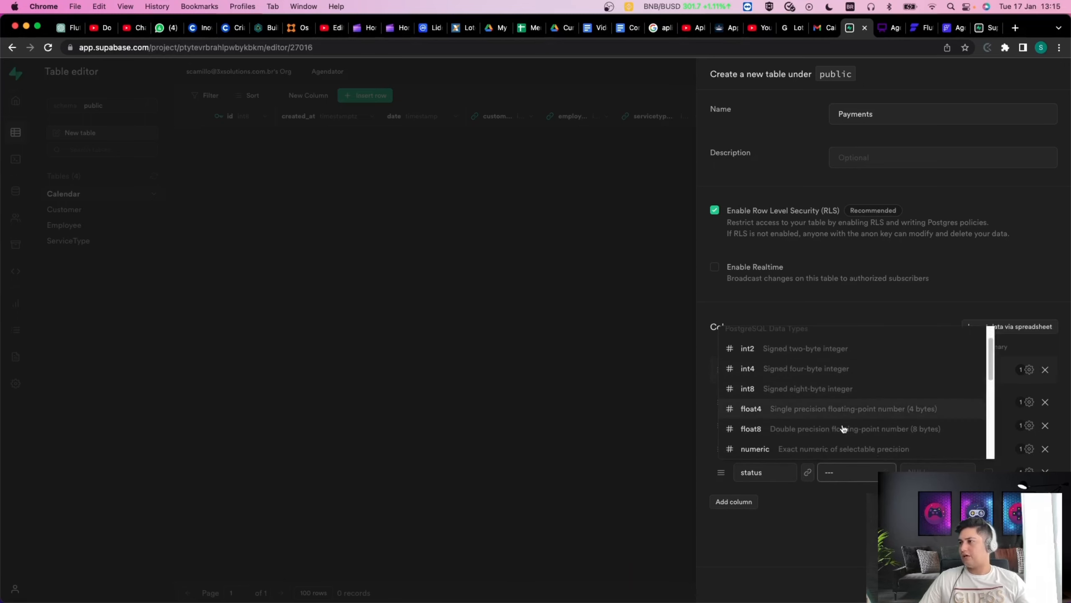
pyautogui.scroll(1, 844, 427)
pyautogui.scroll(-6, 844, 426)
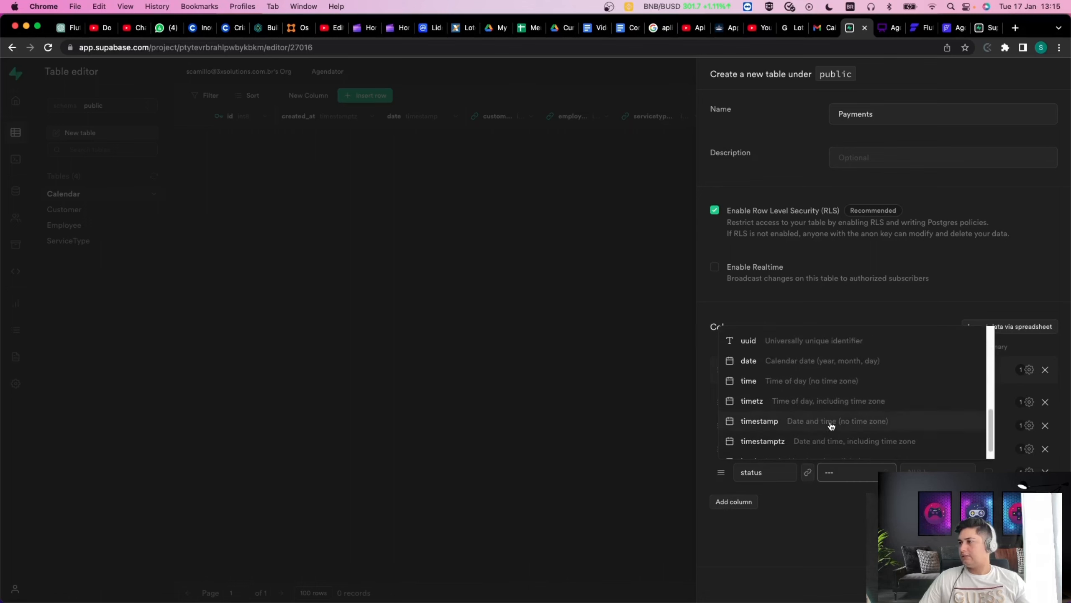
pyautogui.scroll(7, 826, 429)
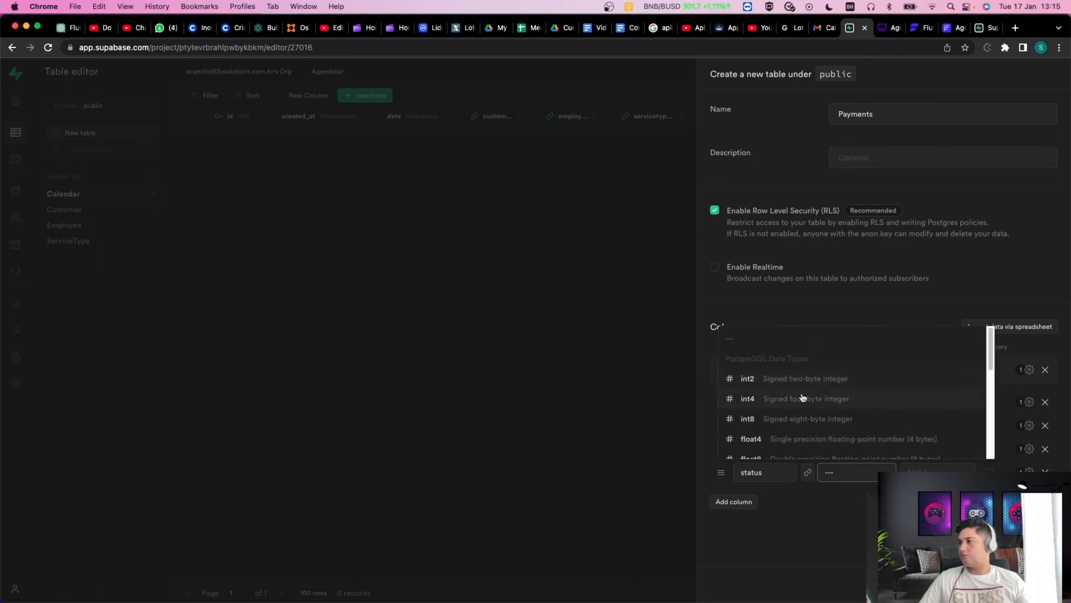
pyautogui.click(790, 418)
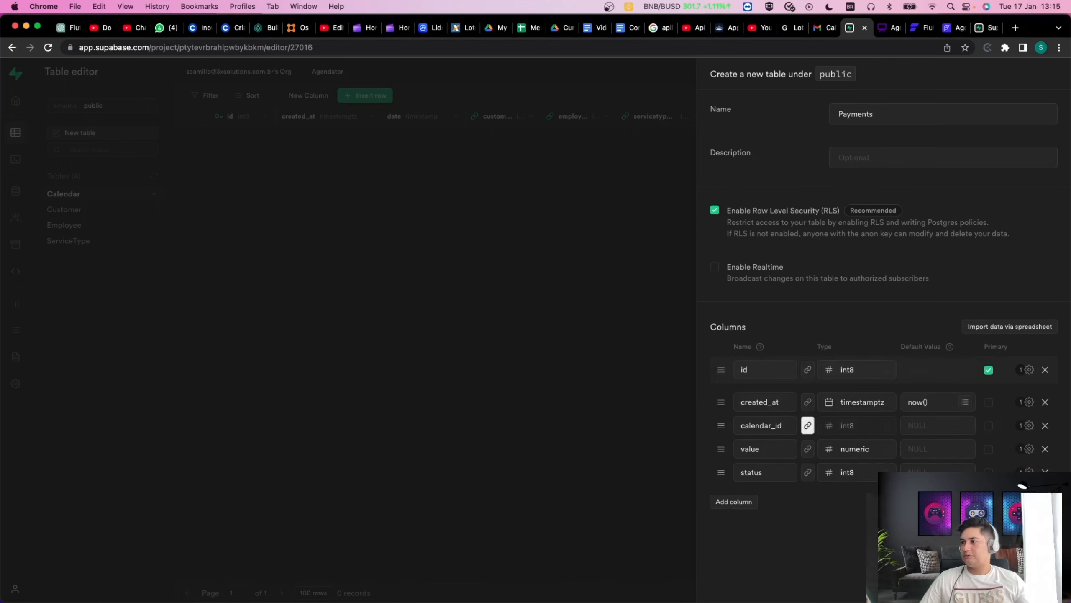